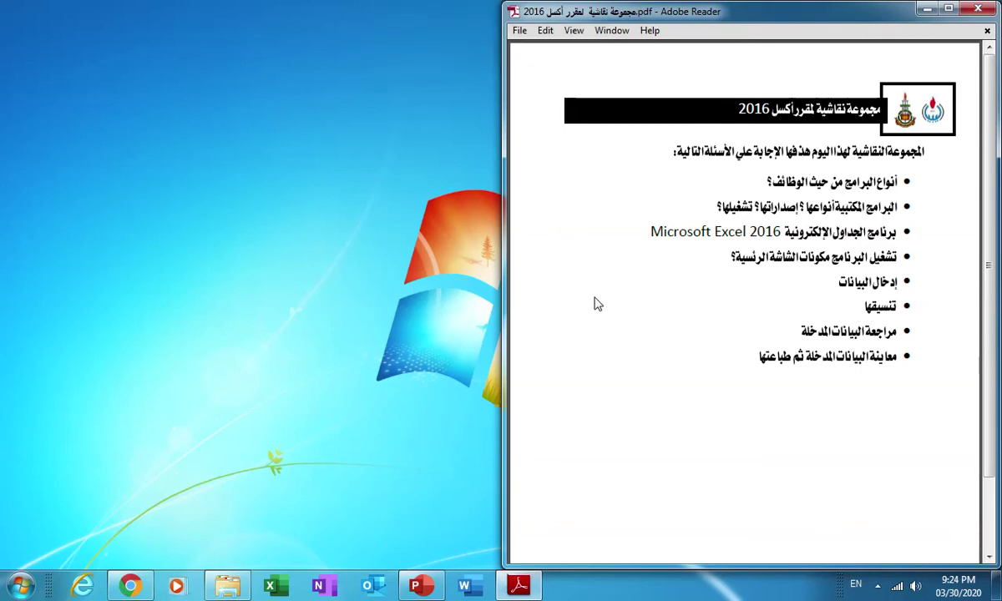
- Launch Epic Pen and move its toolbar onto the empty desktop, away from the PDF text
right_click(21, 589)
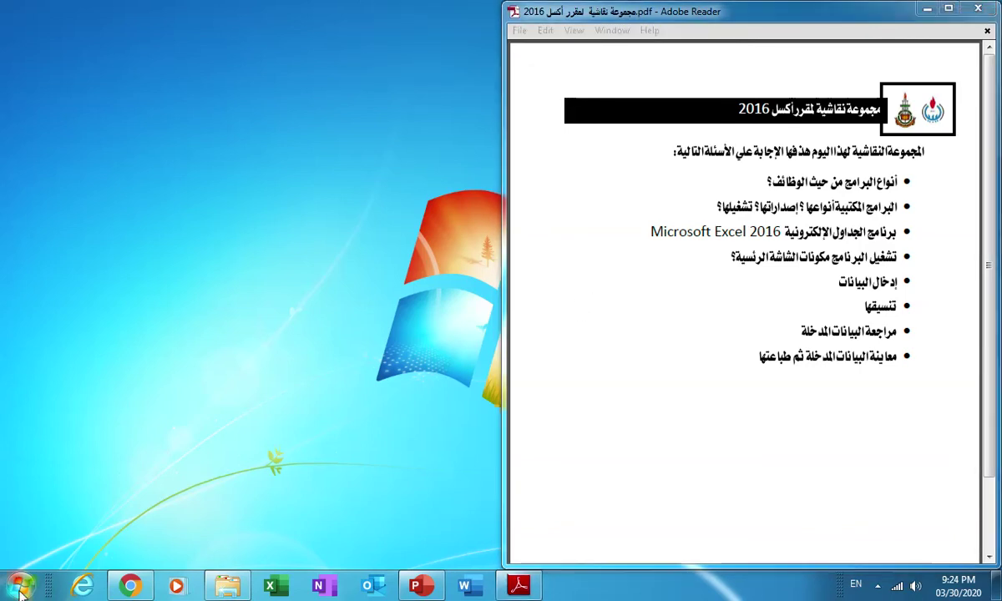
left_click(20, 587)
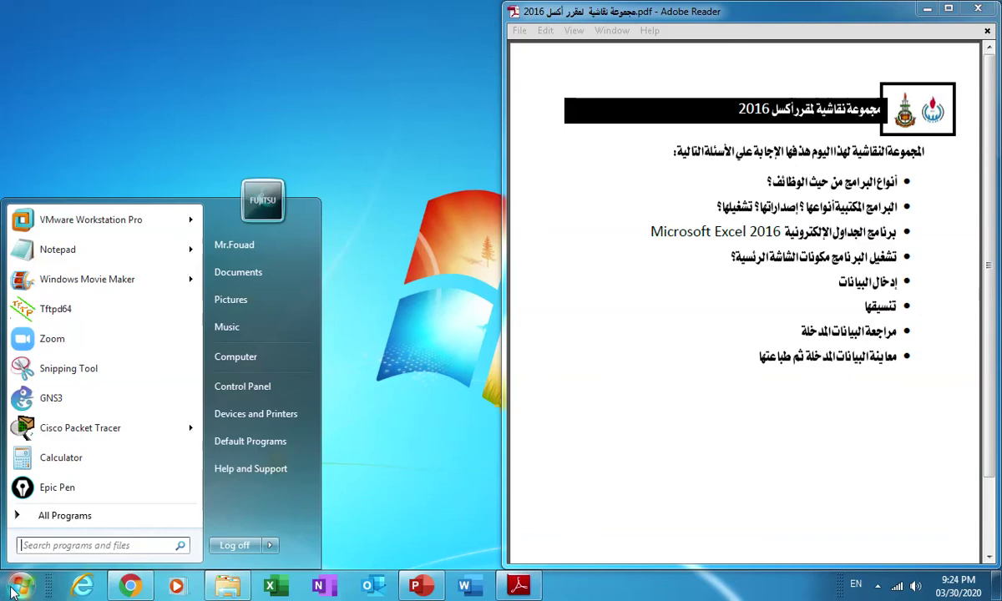
left_click(43, 456)
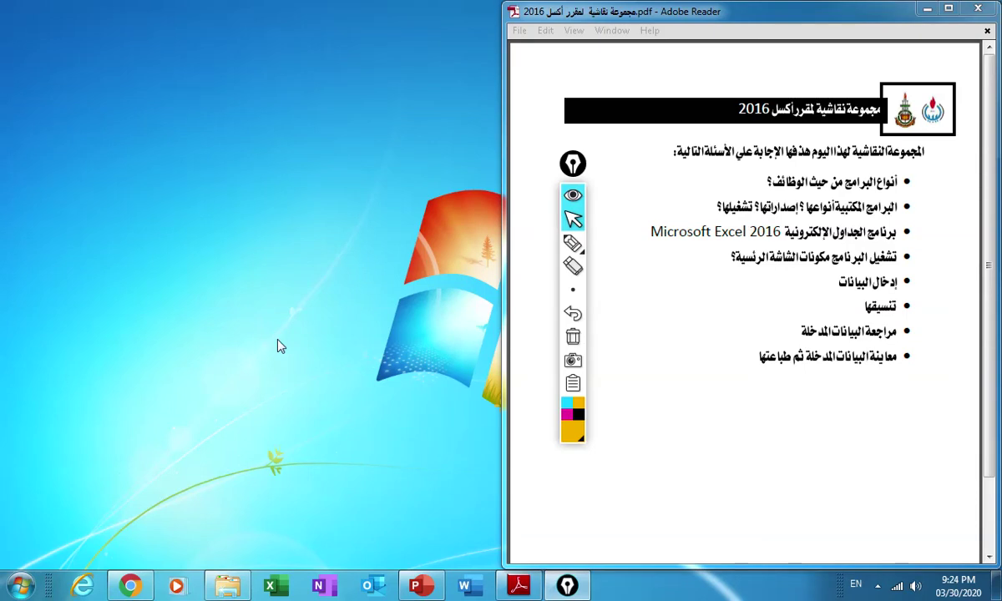
mouse_move(572, 173)
left_mouse_down()
mouse_move(541, 143)
mouse_move(314, 92)
mouse_move(282, 2)
mouse_move(254, 35)
mouse_move(33, 24)
mouse_move(7, 10)
mouse_move(18, 30)
left_mouse_up()
mouse_move(20, 106)
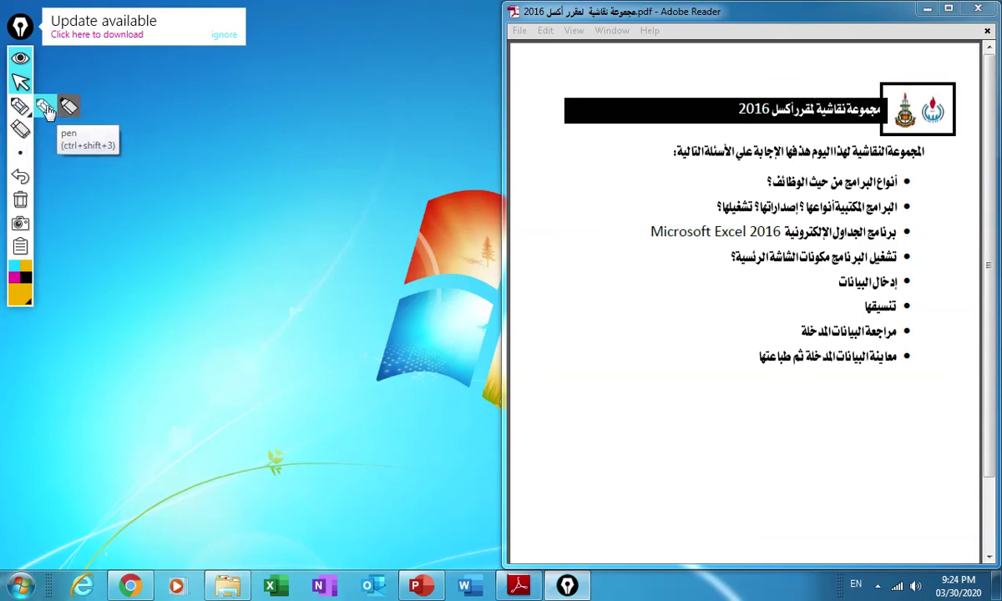
- Draw yellow check marks beside the PDF's first two bullets, box the word "تشغيلها؟", and return to cursor mode
left_click(69, 107)
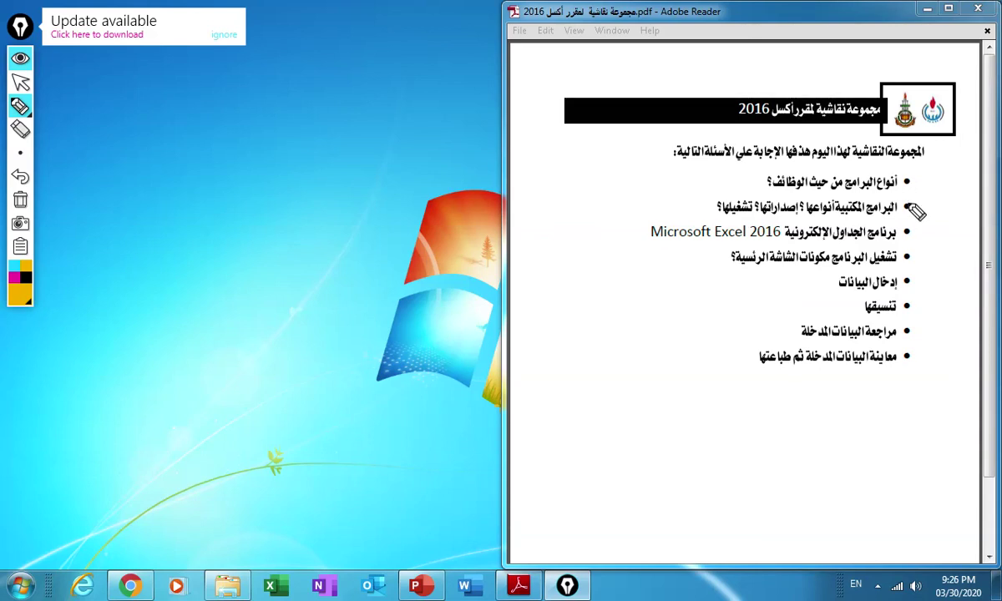
mouse_move(917, 214)
left_mouse_down()
mouse_move(943, 192)
mouse_move(922, 182)
mouse_move(945, 161)
left_mouse_up()
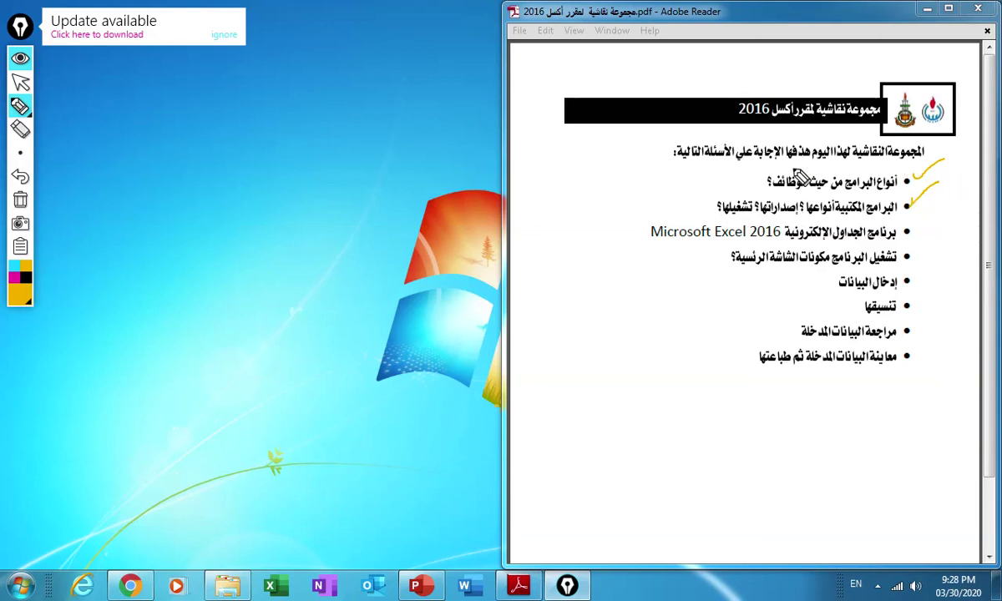
mouse_move(760, 193)
left_mouse_down()
mouse_move(710, 194)
mouse_move(752, 220)
mouse_move(762, 199)
left_mouse_up()
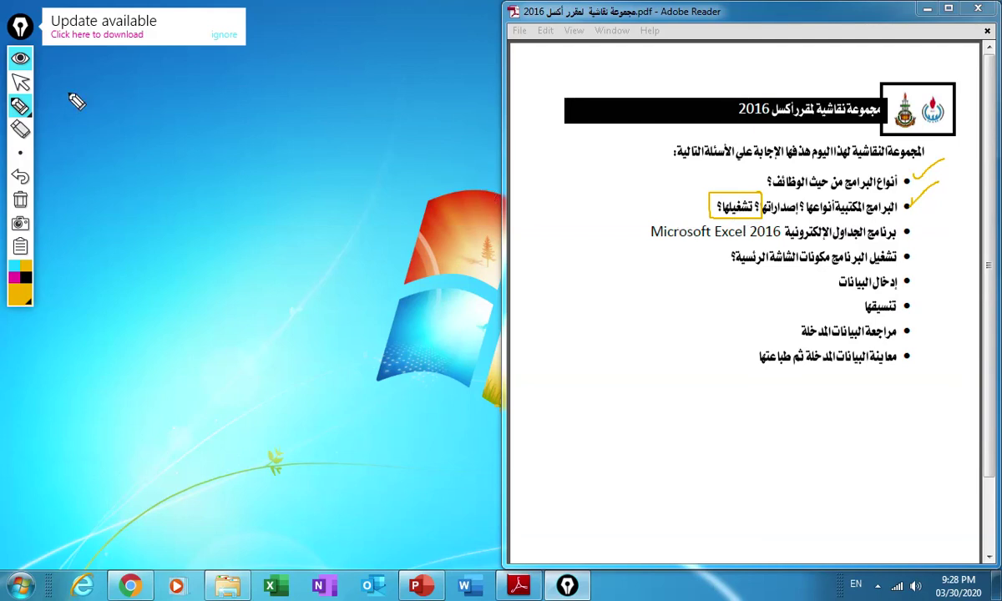
left_click(21, 84)
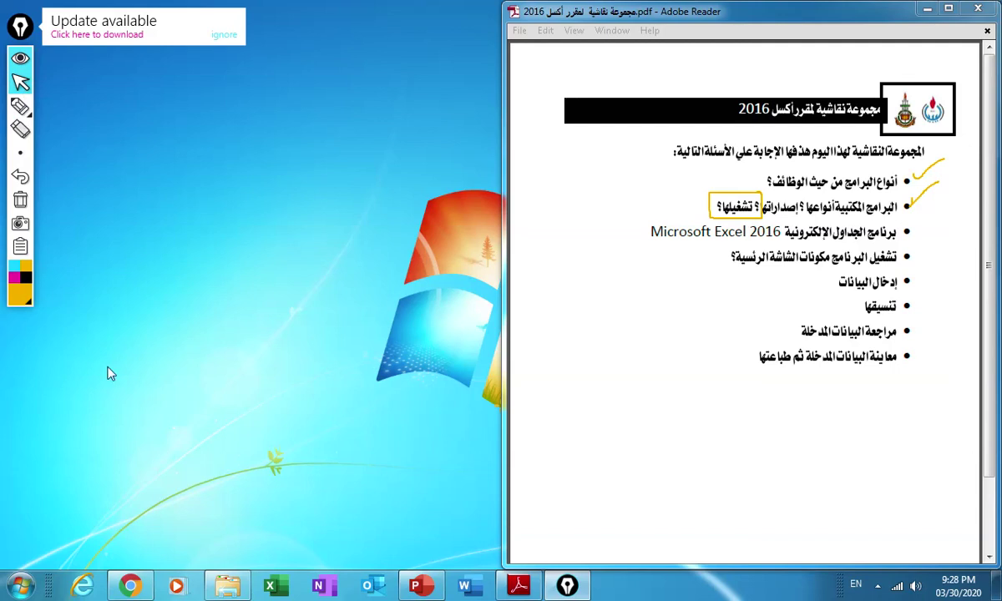
- Look through the list of installed programs and search it for "excel", trying shorter versions of the word as well
left_click(21, 585)
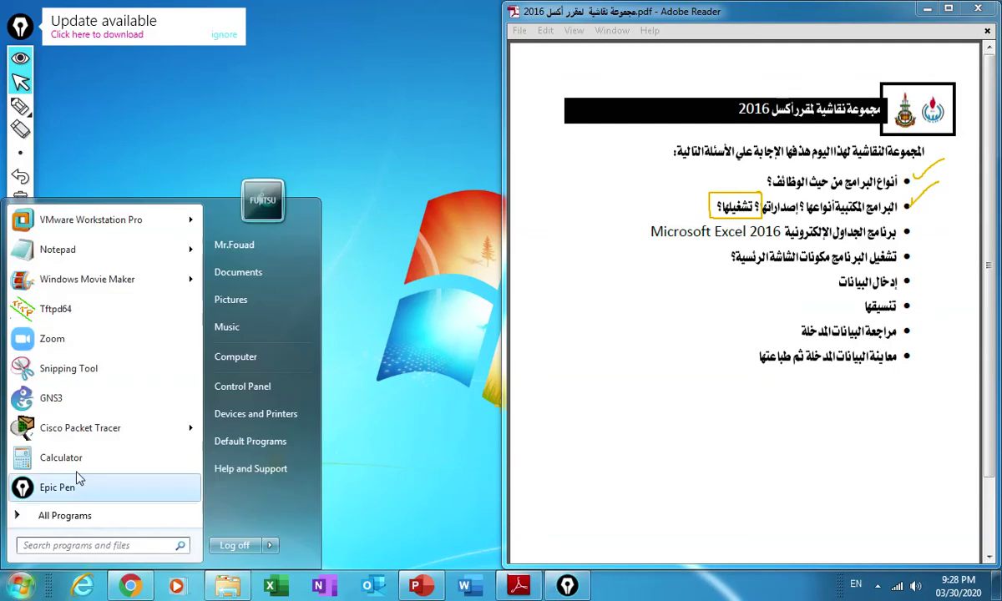
left_click(94, 516)
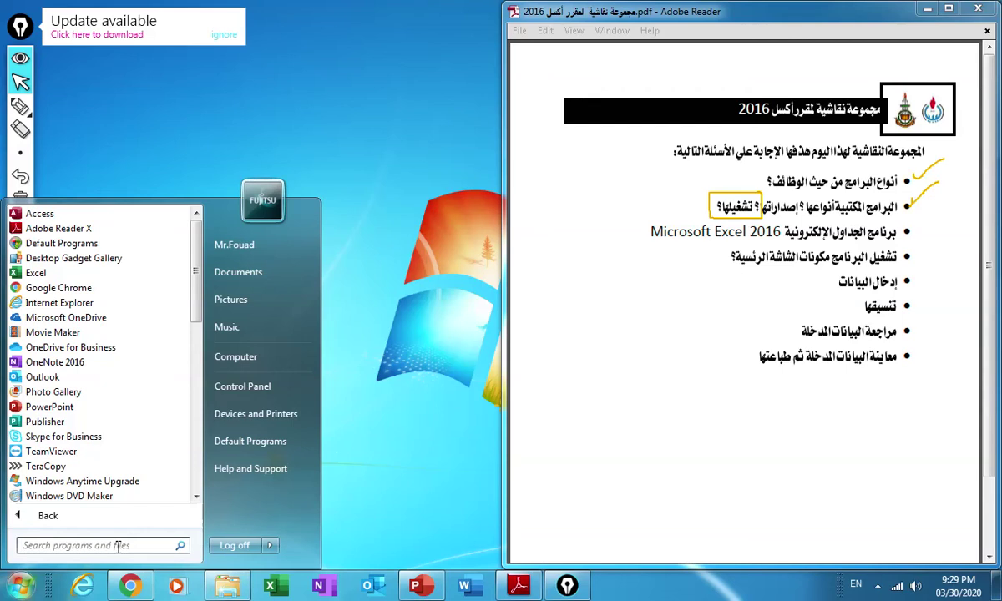
type("exce")
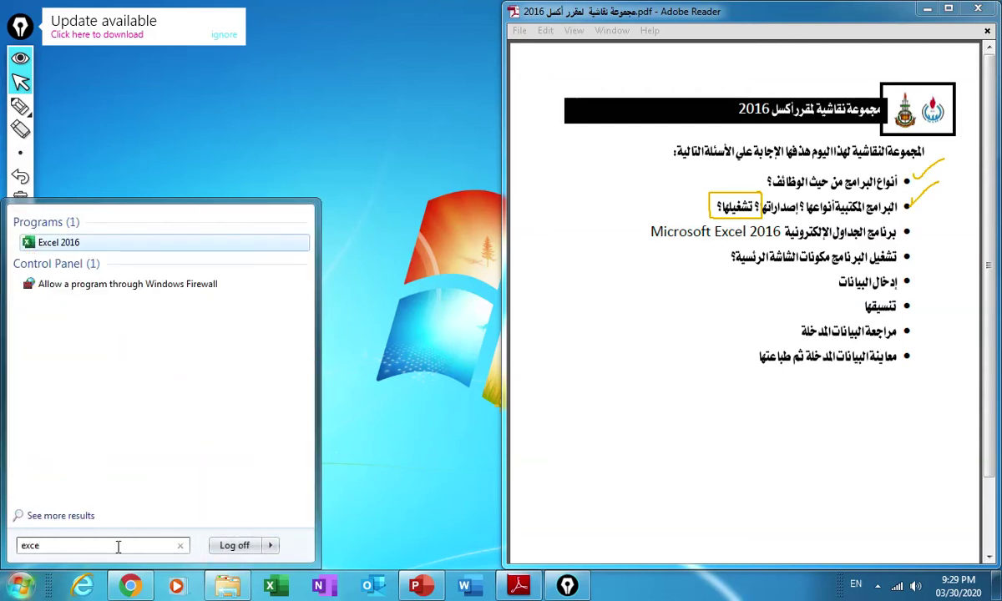
key("BackSpace")
key("BackSpace")
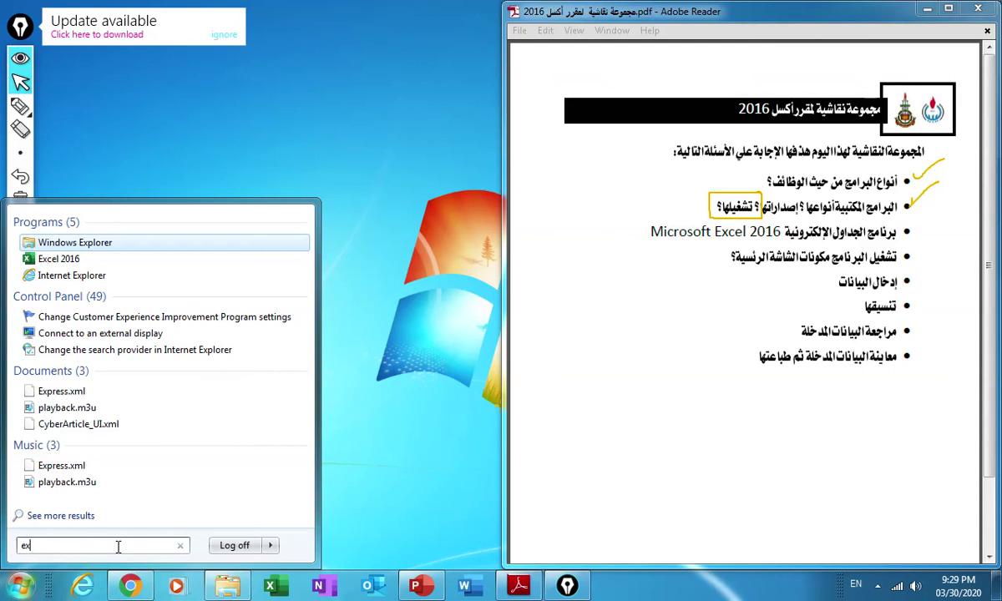
type("c")
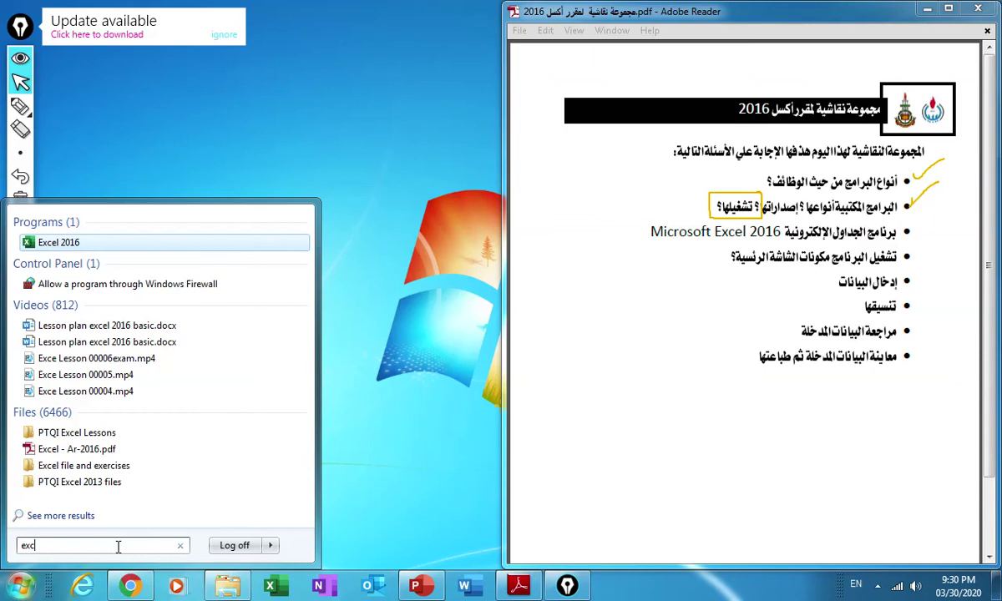
type("el")
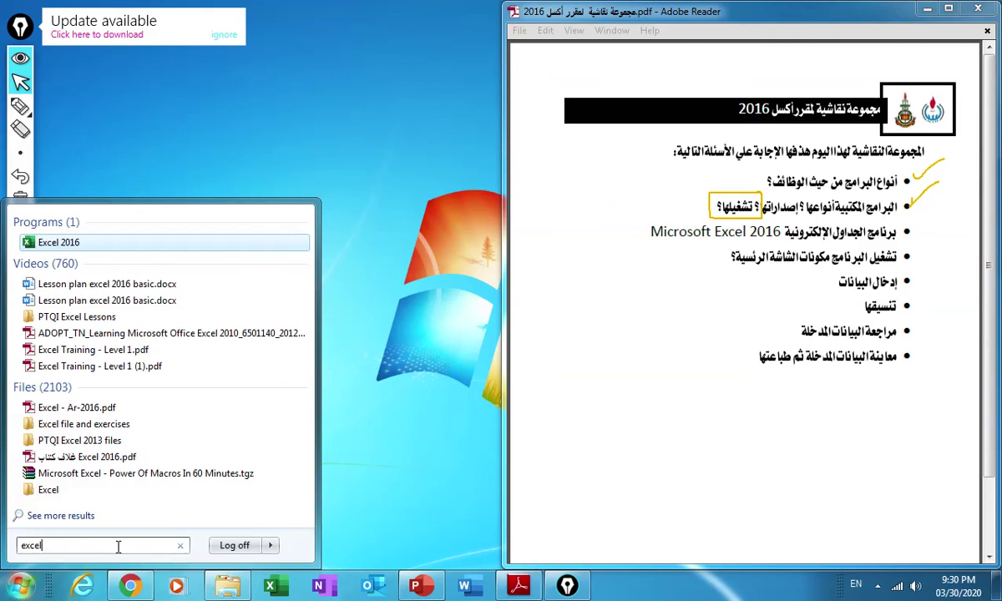
left_click(340, 442)
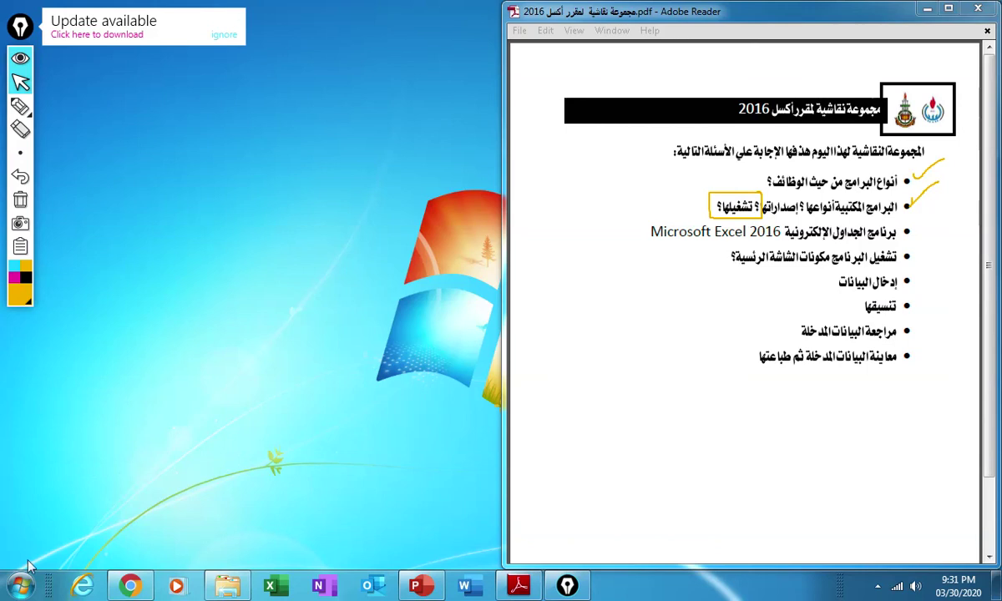
- Show again where the program search and the full list of installed programs are found
left_click(20, 586)
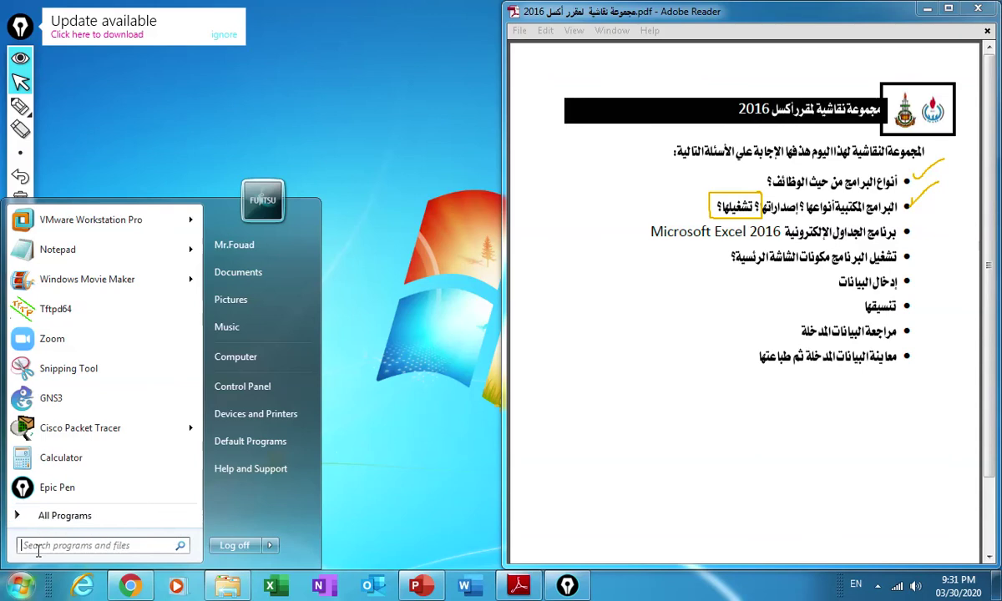
left_click(39, 547)
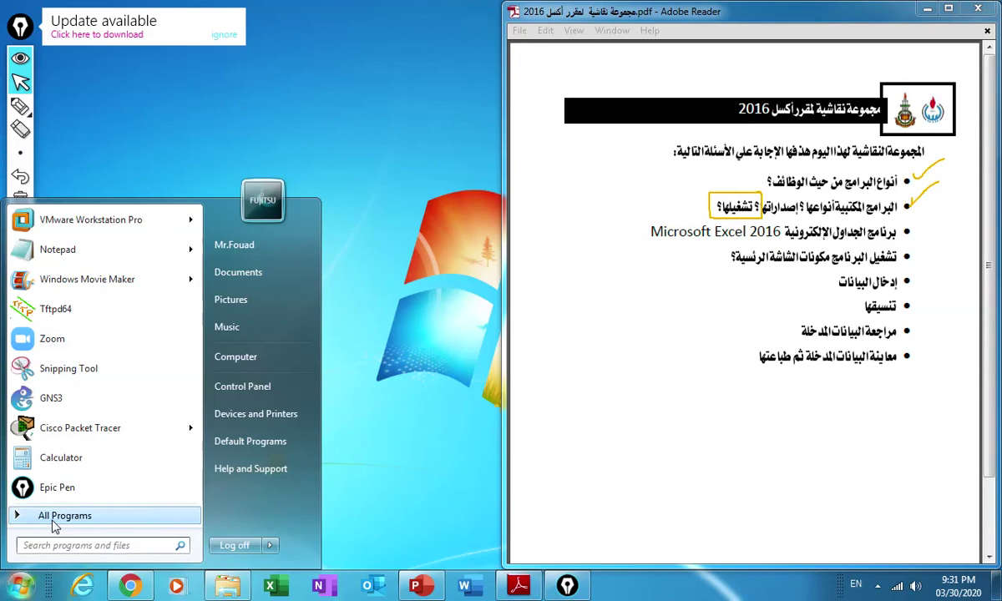
left_click(51, 517)
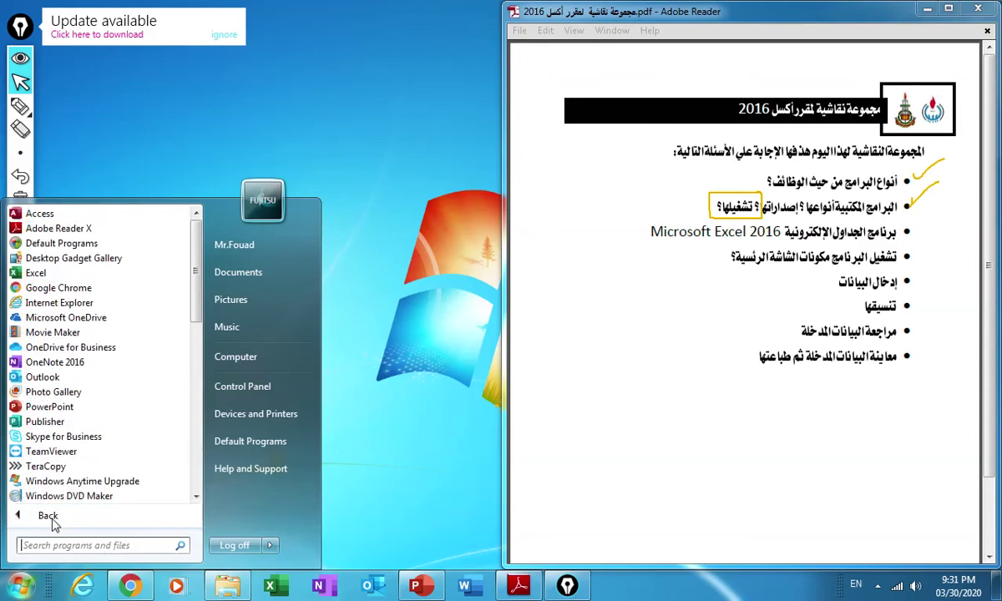
left_click(430, 365)
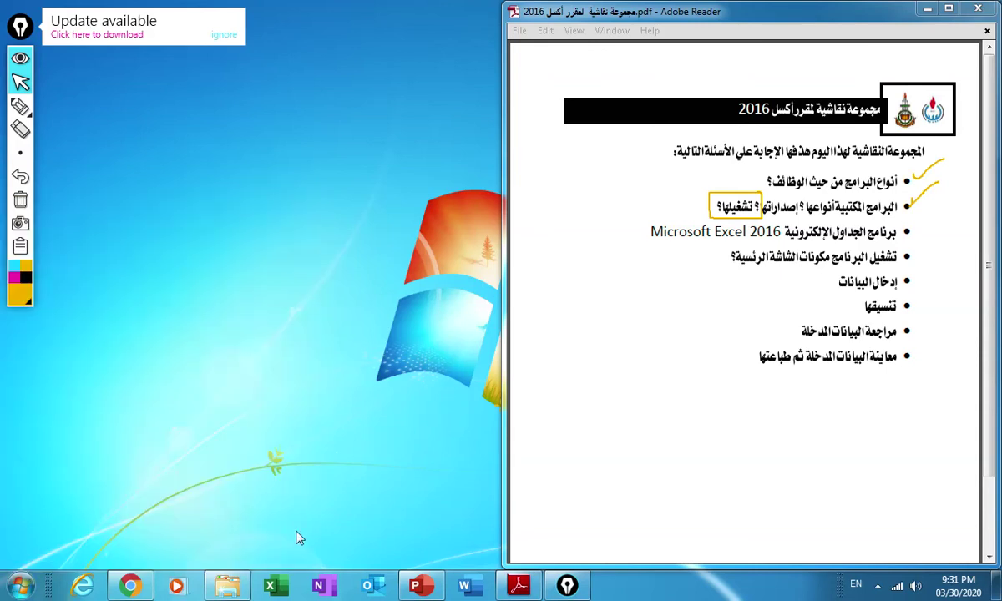
- Open a blank workbook in Excel and dismiss the Document Recovery list without opening the recovered Book1.xlsx
left_click(276, 589)
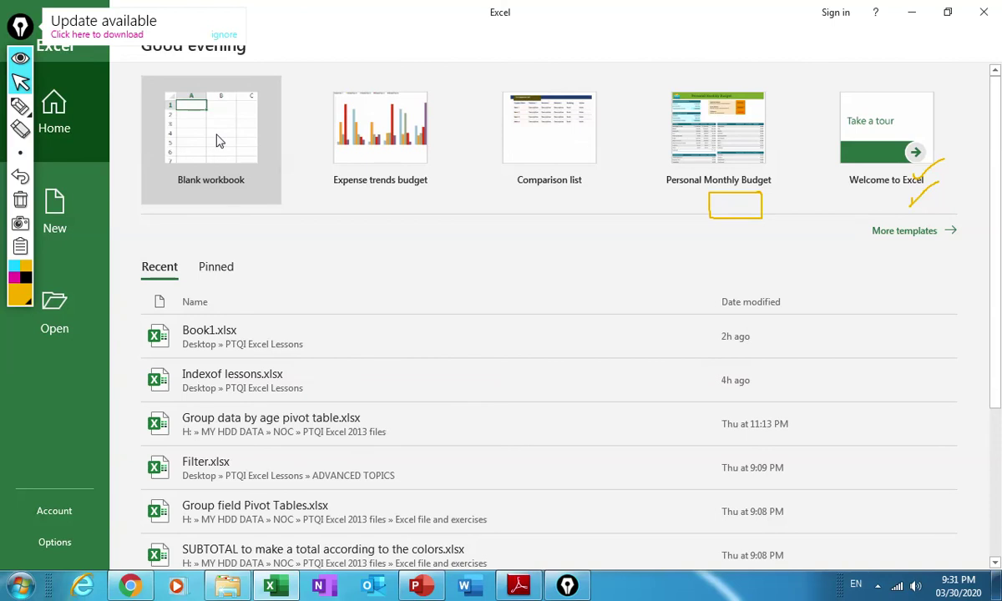
left_click(218, 141)
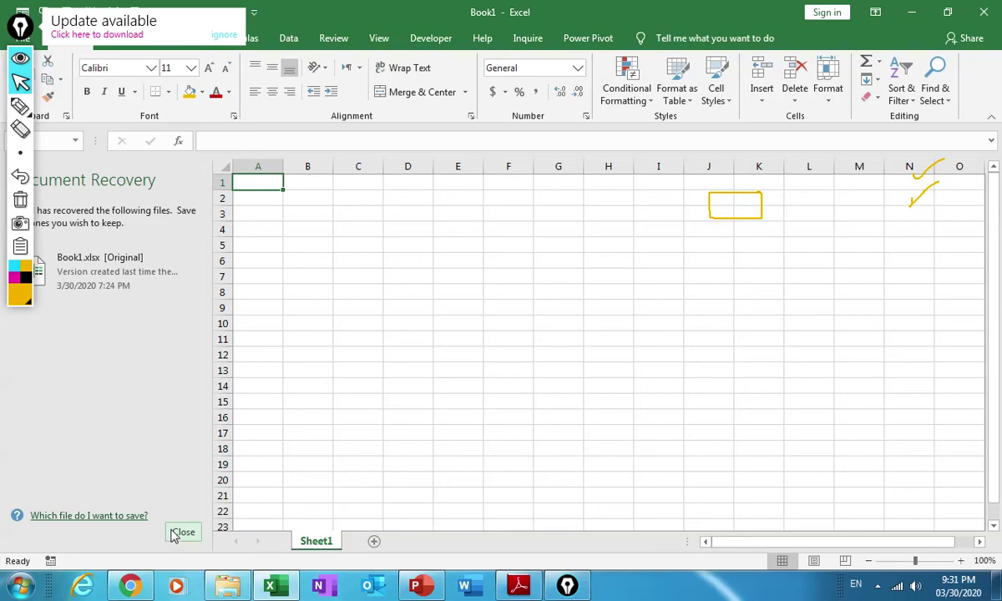
left_click(193, 272)
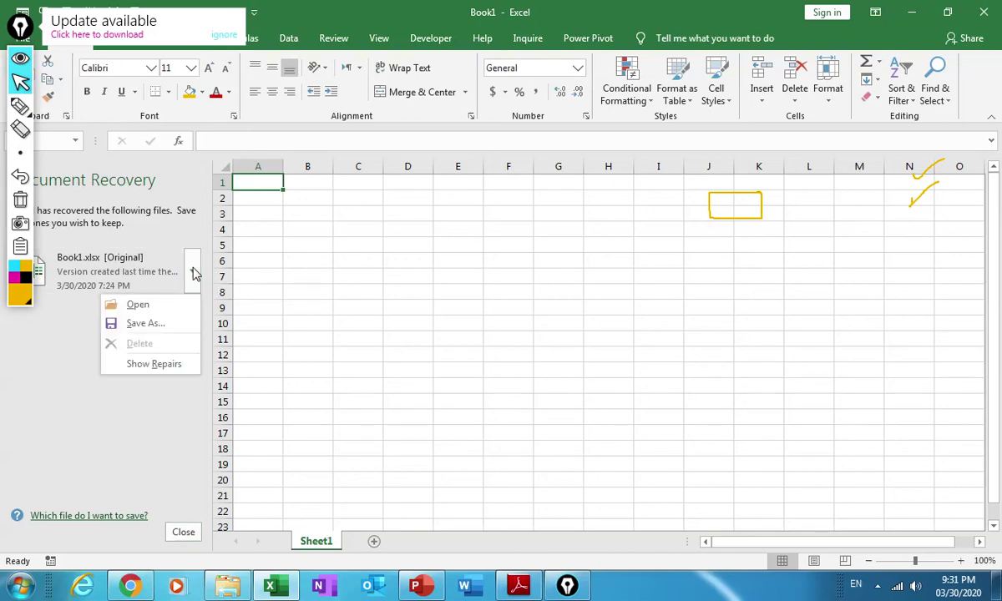
left_click(349, 269)
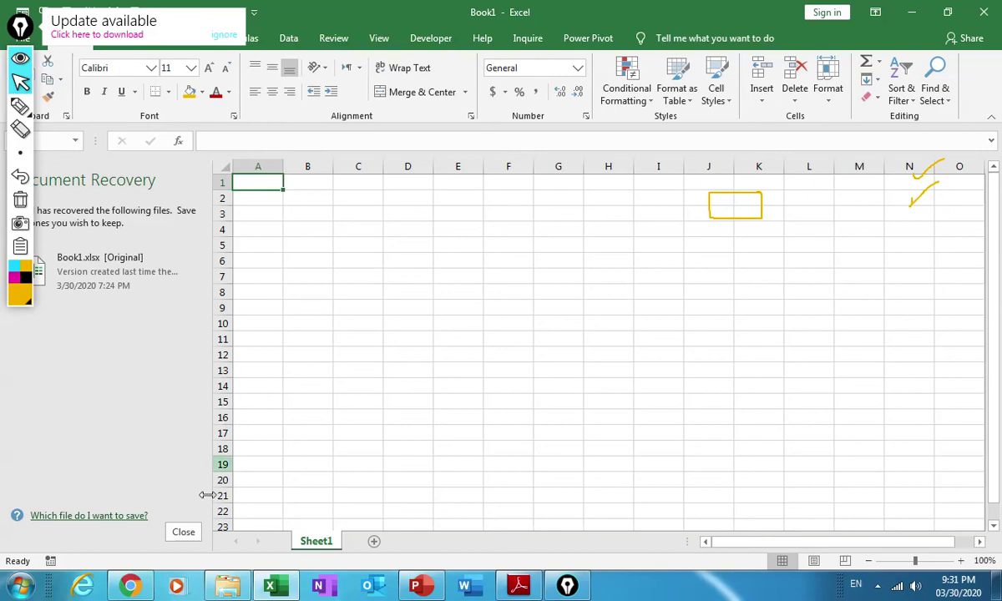
left_click(189, 529)
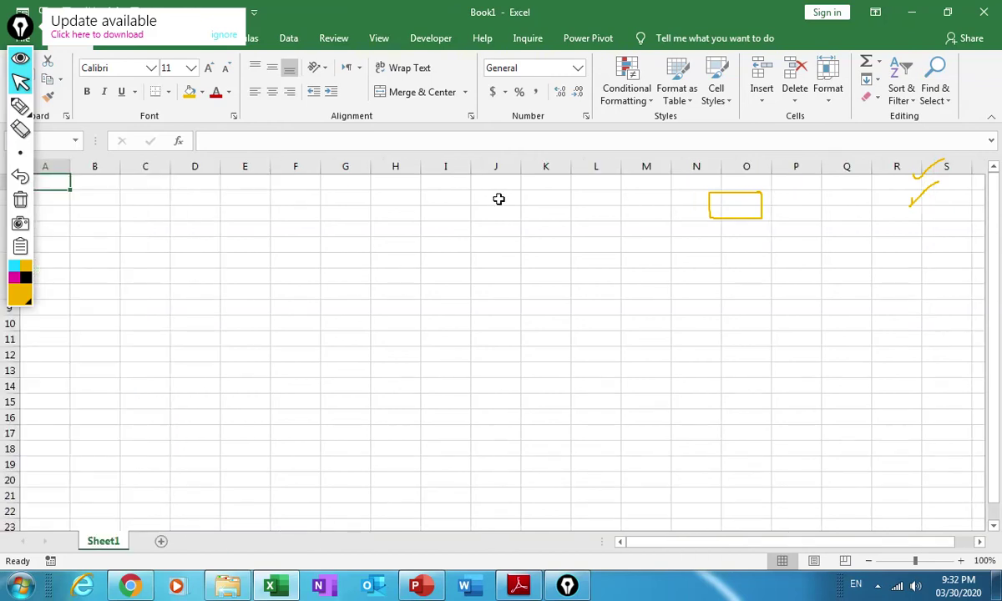
- Move the Epic Pen toolbar to the opposite side of the workbook so the File tab and Quick Access Toolbar are uncovered
left_click(461, 265)
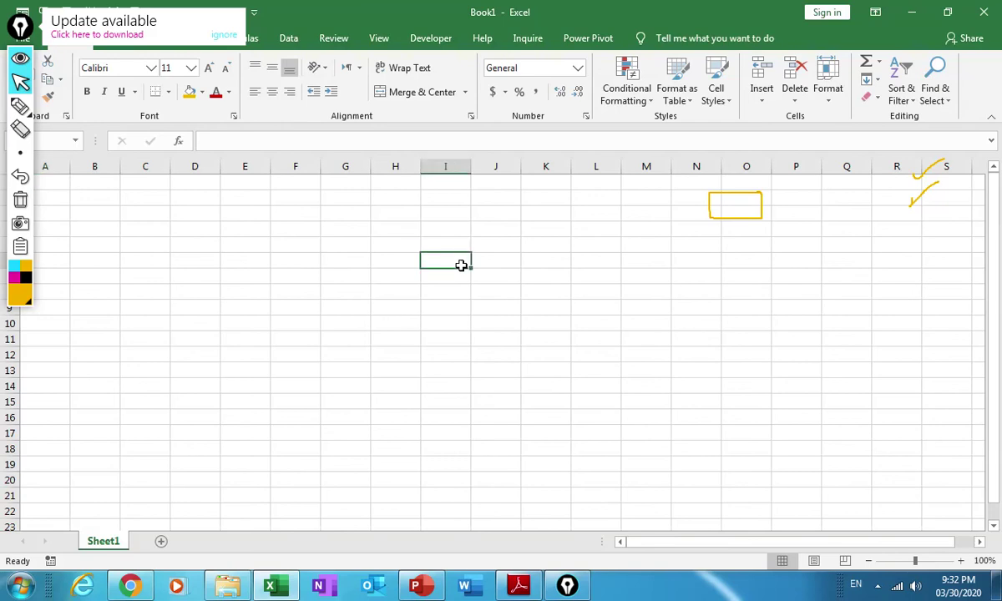
left_click(518, 309)
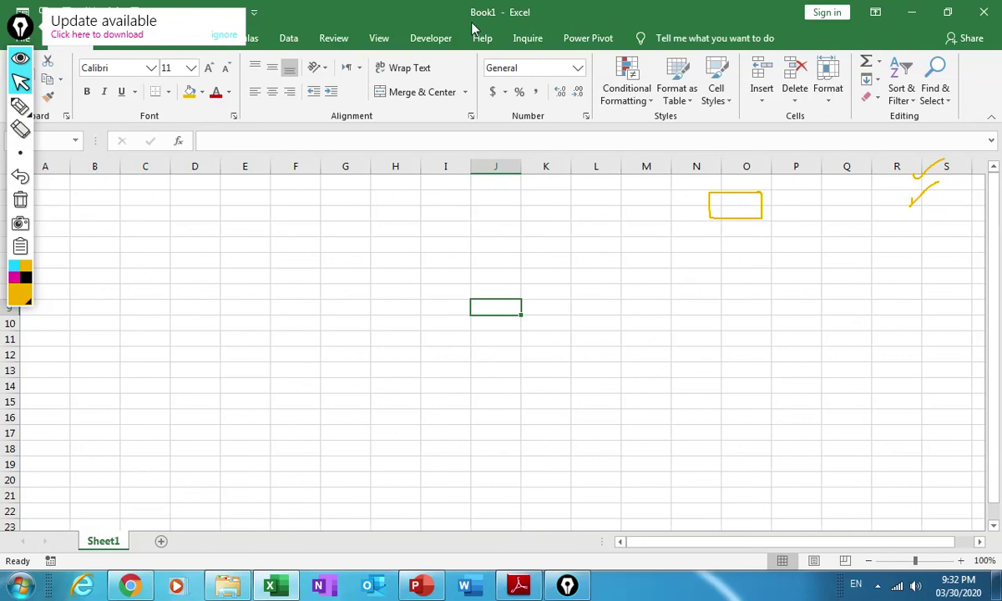
left_click(387, 306)
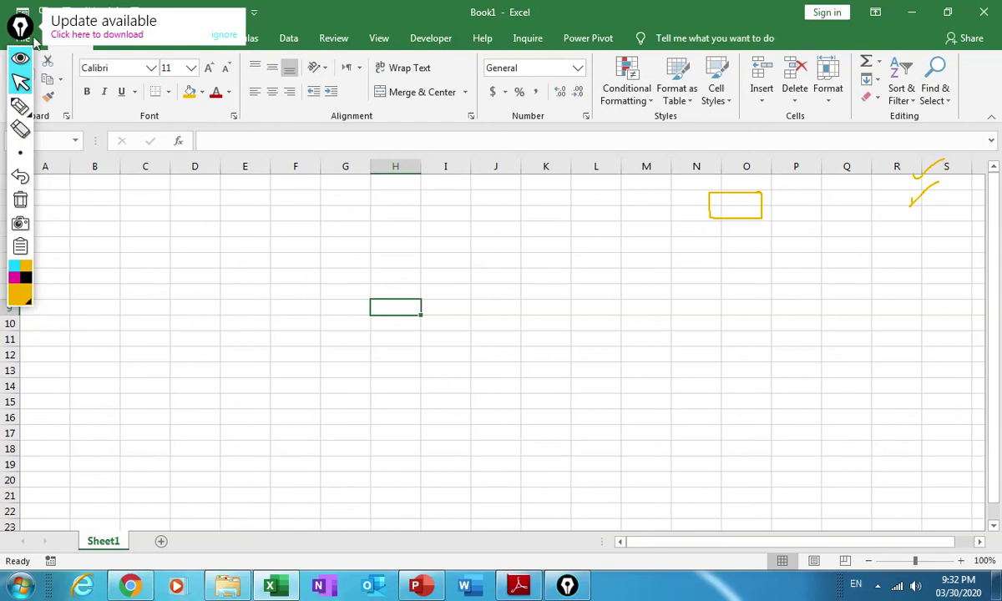
mouse_move(24, 33)
left_mouse_down()
mouse_move(455, 72)
mouse_move(680, 72)
mouse_move(783, 43)
mouse_move(776, 31)
mouse_move(984, 22)
mouse_move(986, 31)
left_mouse_up()
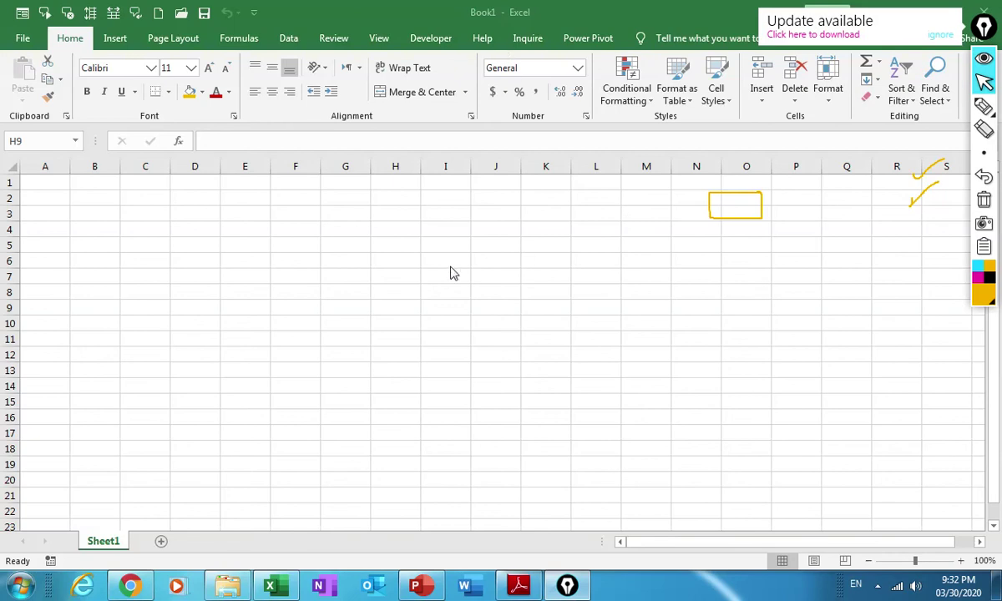
left_click(391, 282)
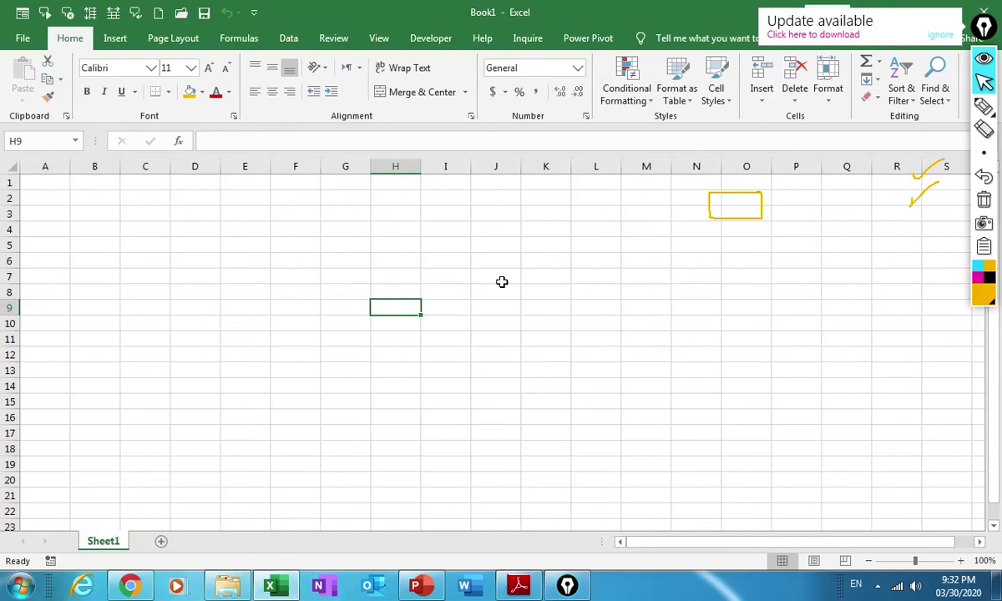
- Check the discussion questions in the PDF, then return to the workbook and select cell H7
left_click(518, 585)
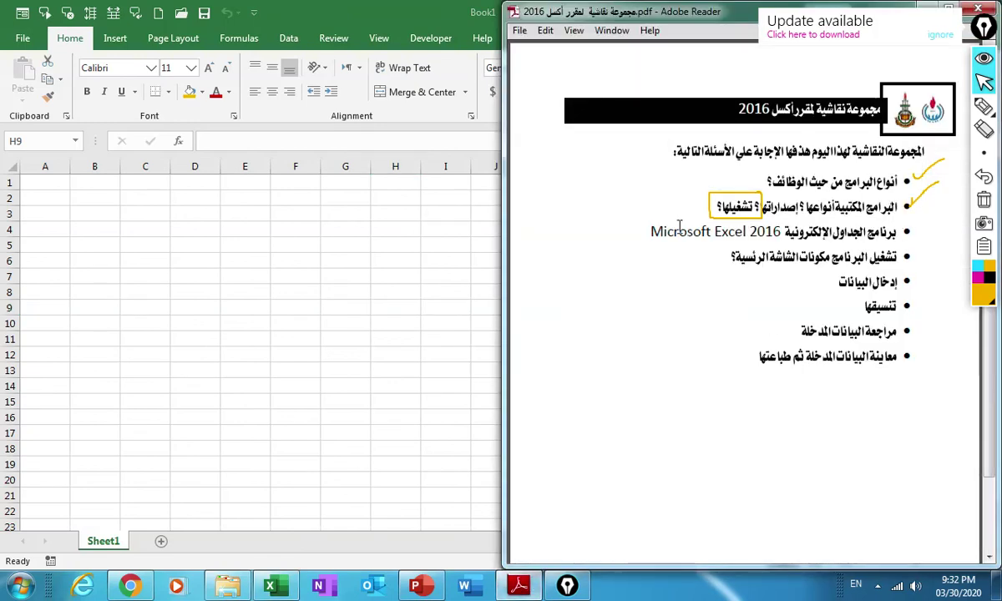
left_click(348, 306)
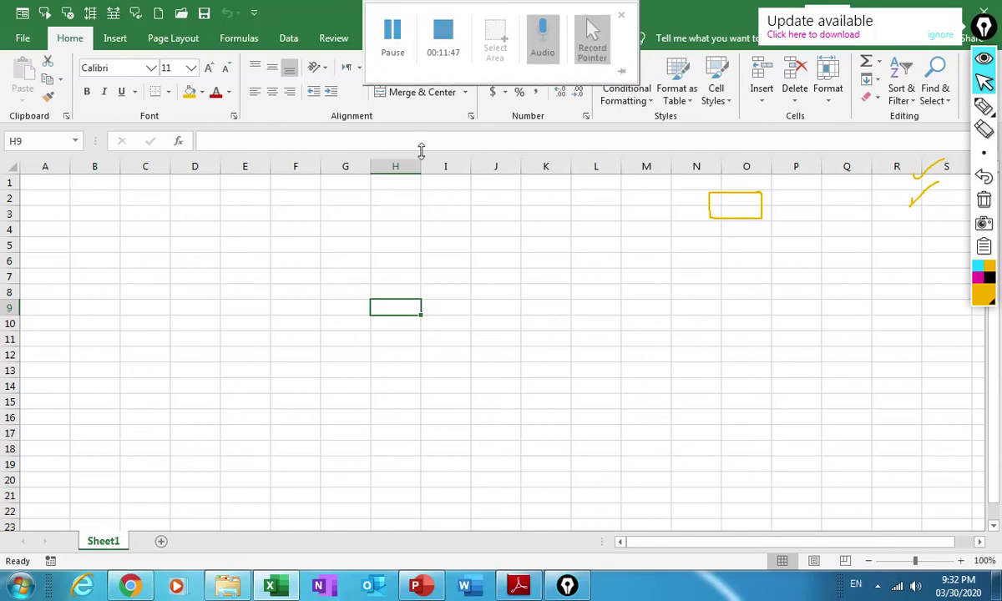
left_click(384, 277)
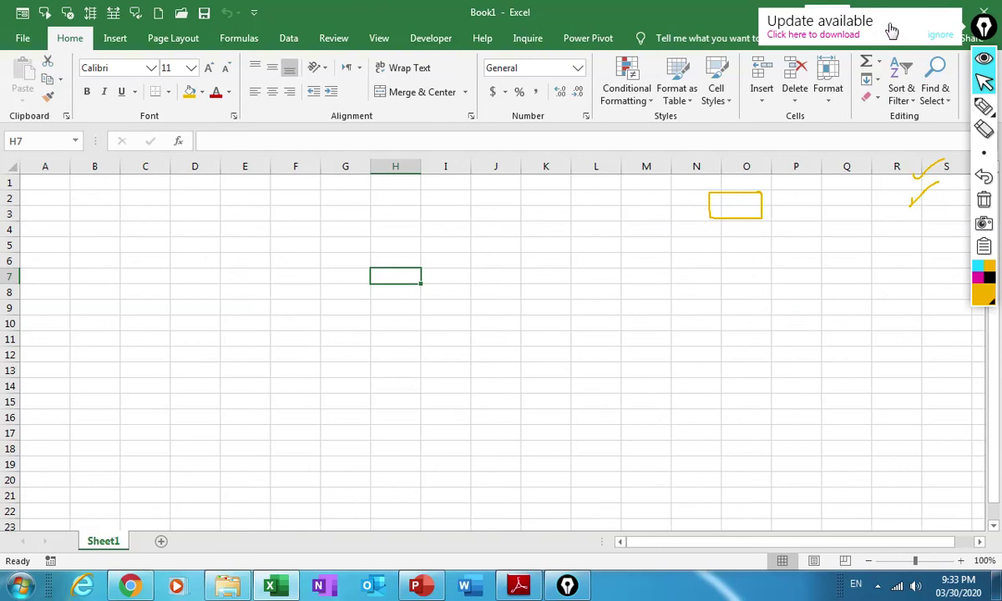
- Move the Epic Pen toolbar down off the window controls, and remove the New command from the Quick Access Toolbar
left_click(985, 36)
left_click_drag(985, 33, 918, 140)
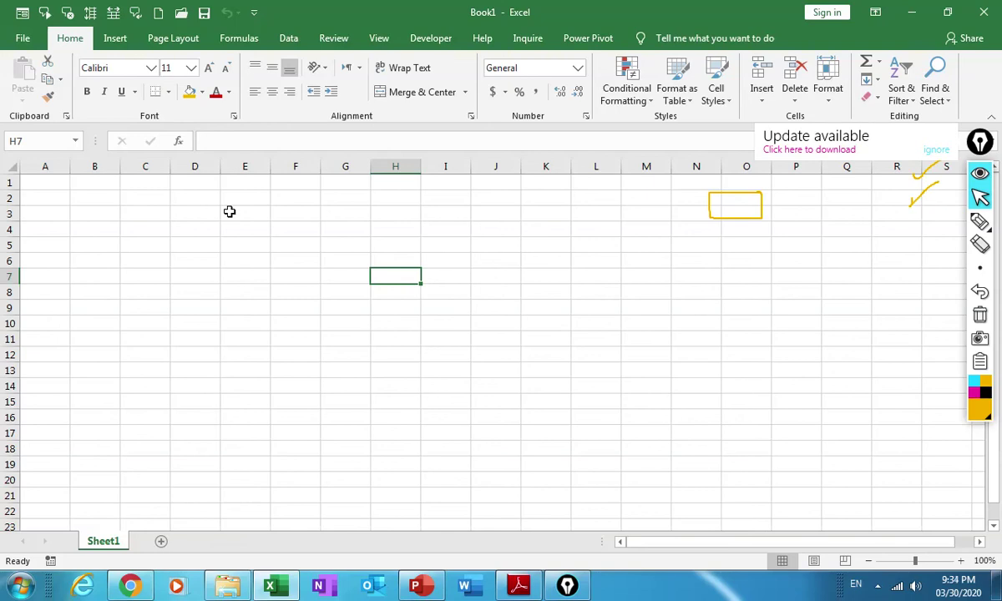
left_click(253, 14)
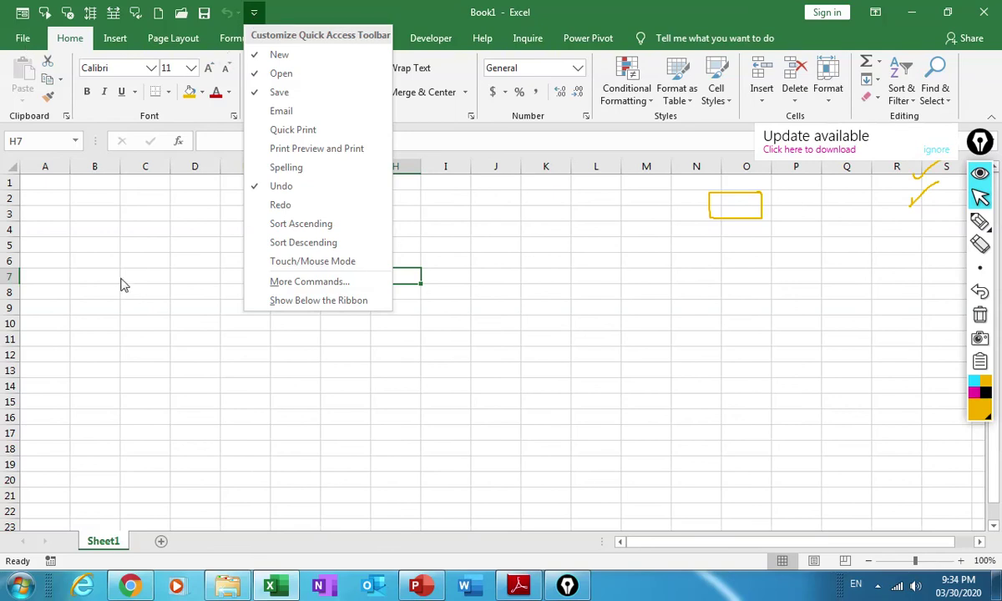
left_click(288, 55)
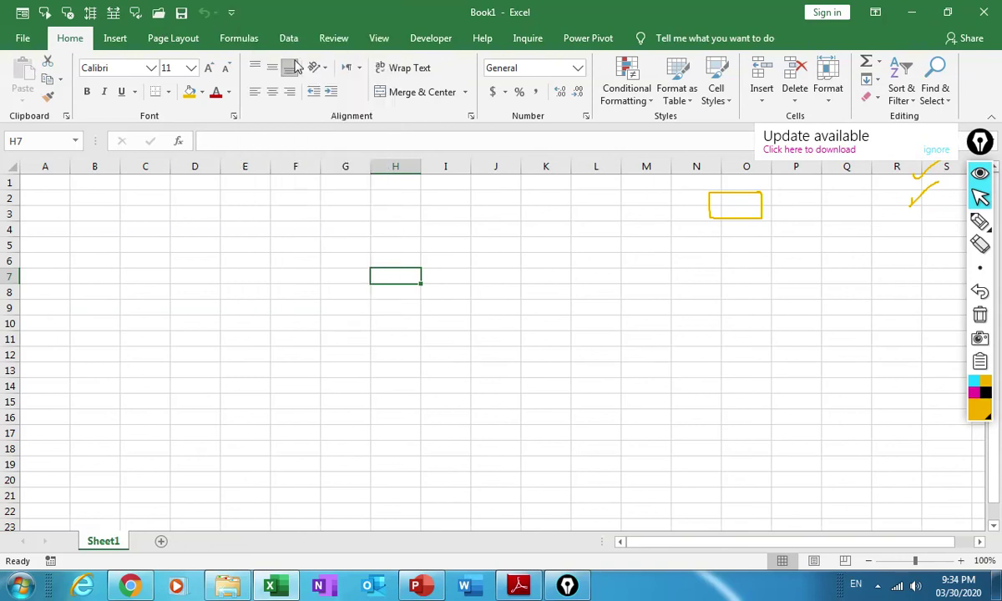
- Review the Quick Access Toolbar customization options without changing them, and select cell G7
left_click(230, 12)
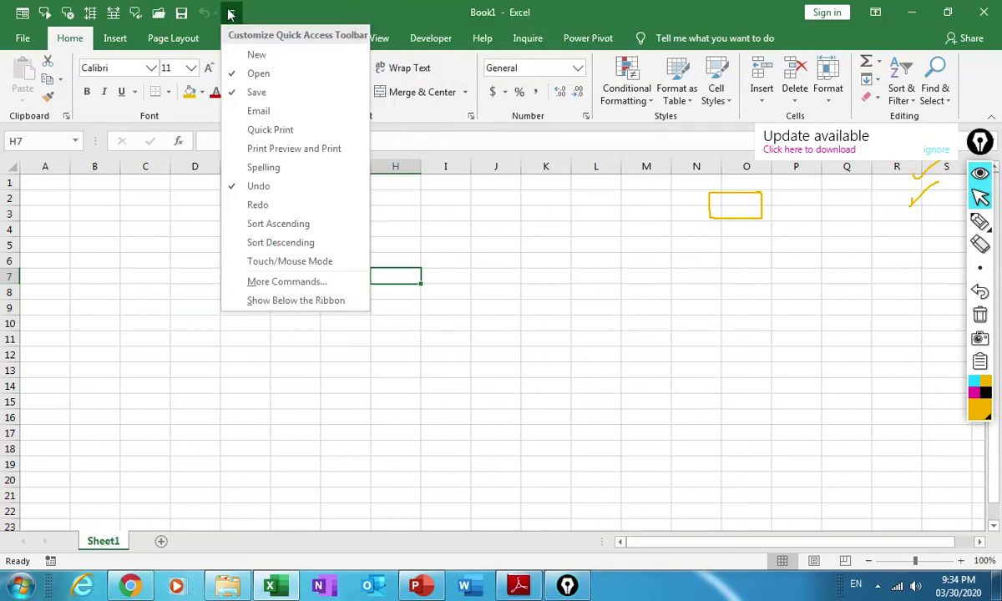
left_click(166, 261)
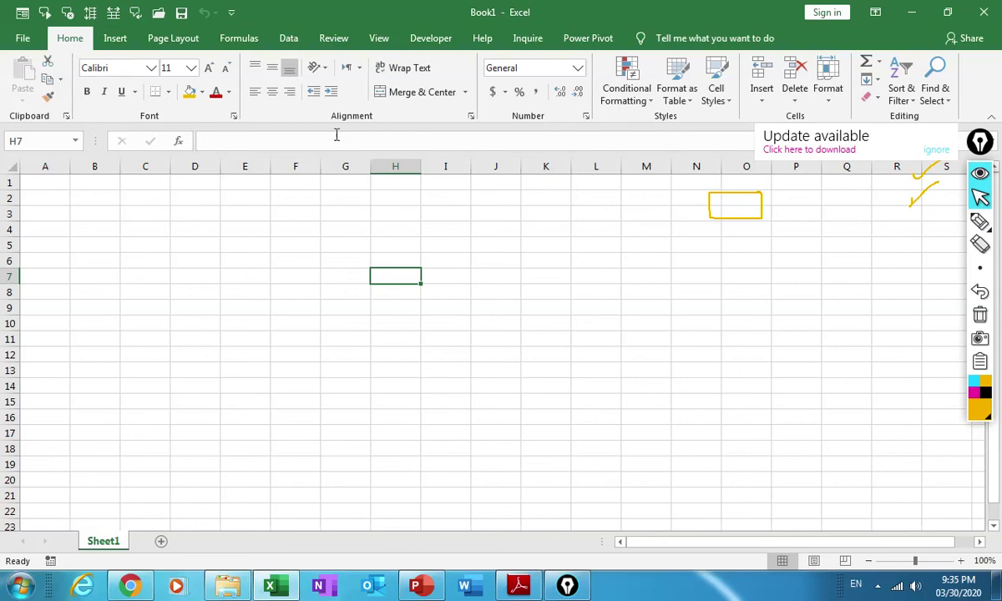
left_click(354, 274)
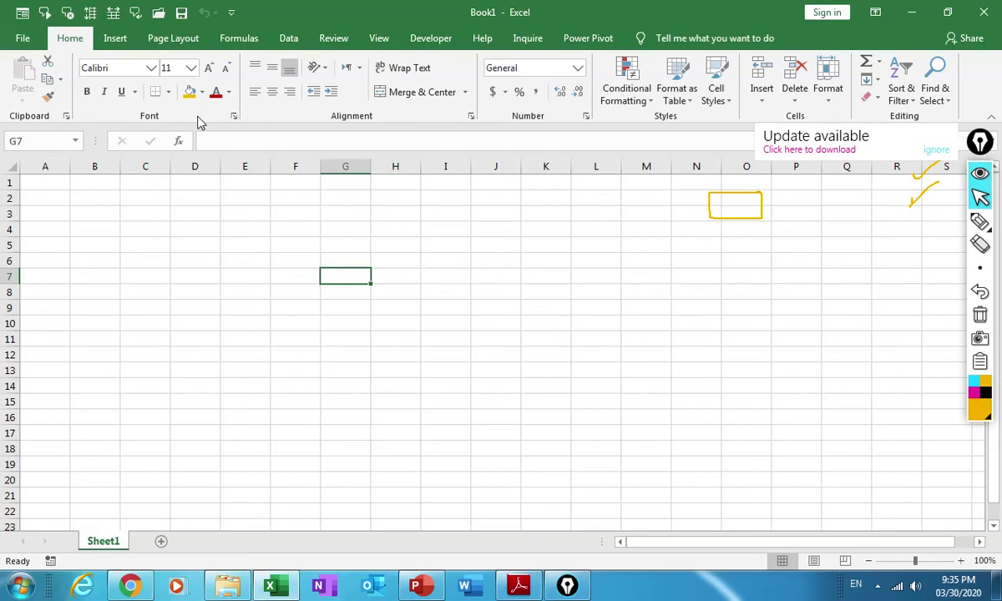
- Look over the Insert and Data ribbon commands, and return to the Home commands
scroll(197, 46, "down", 3)
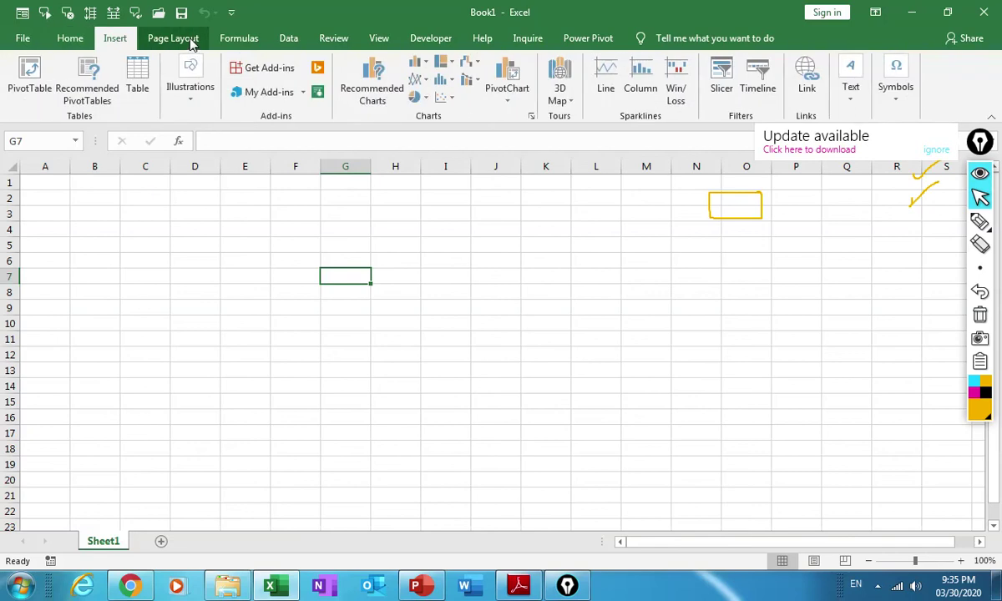
left_click(289, 41)
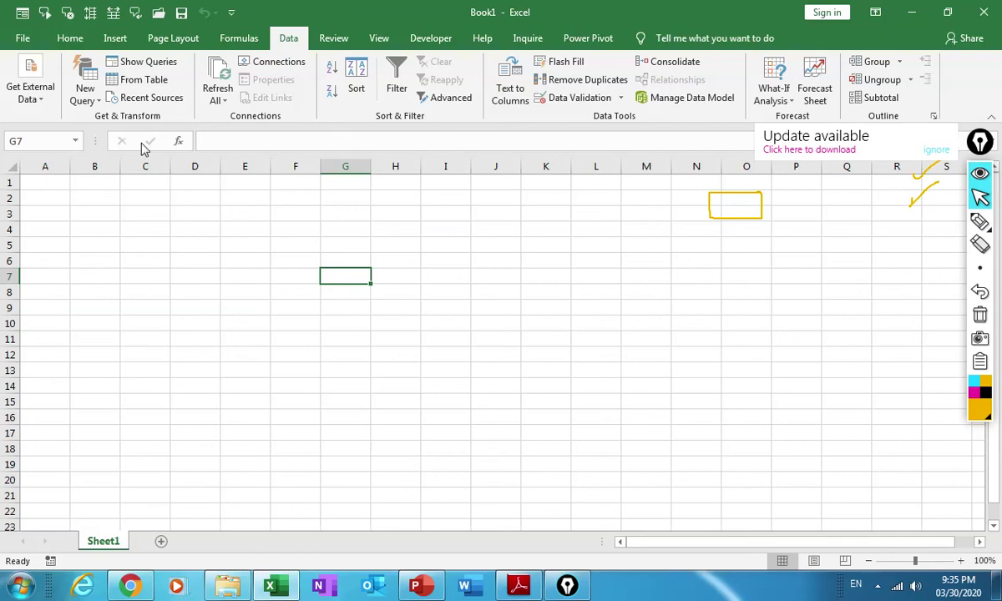
left_click(70, 38)
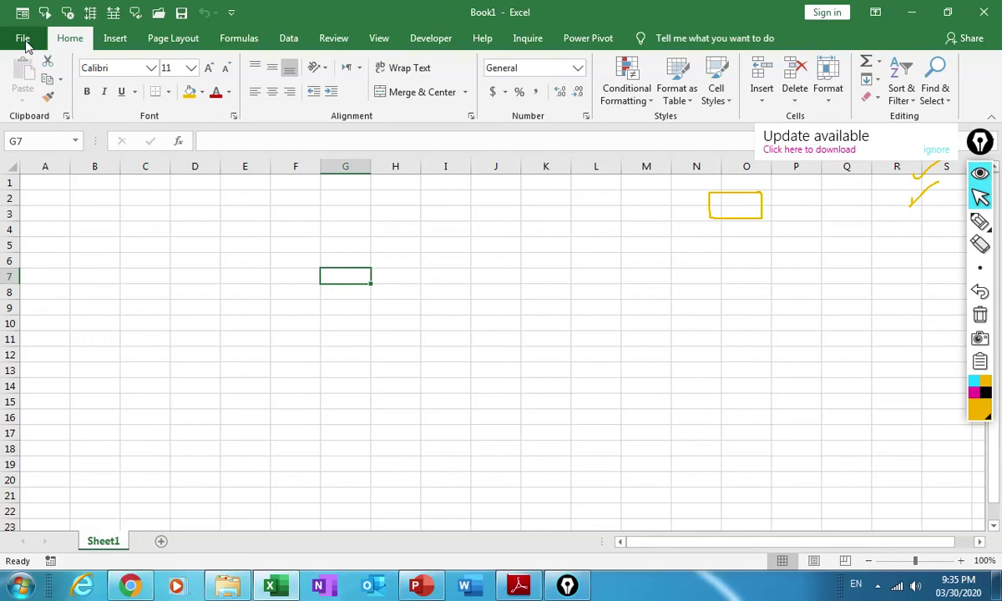
- Examine the File view's start page and its New workbook templates, and return to the worksheet
left_click(23, 39)
key("Escape")
left_click(22, 39)
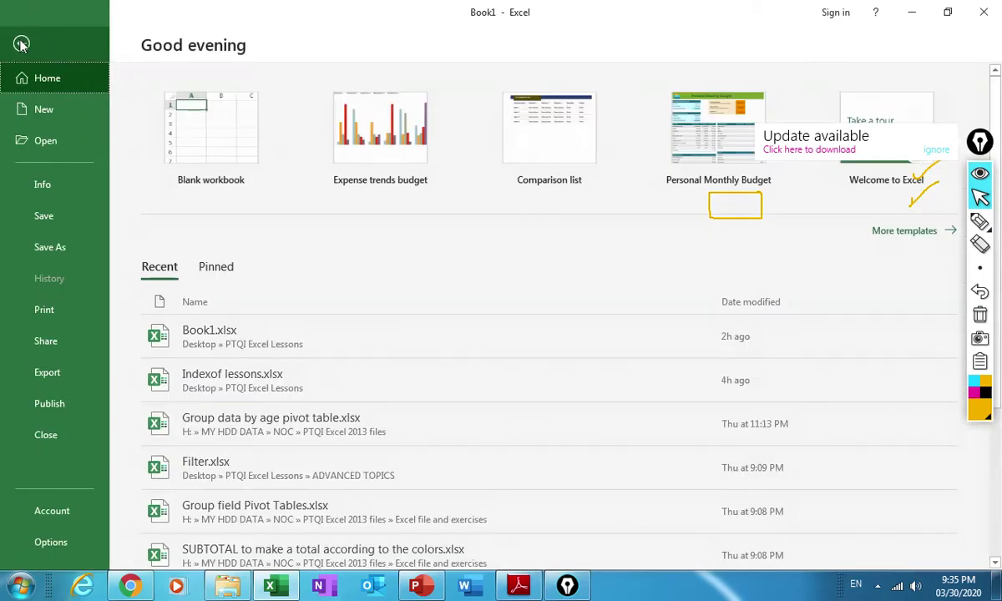
key("Escape")
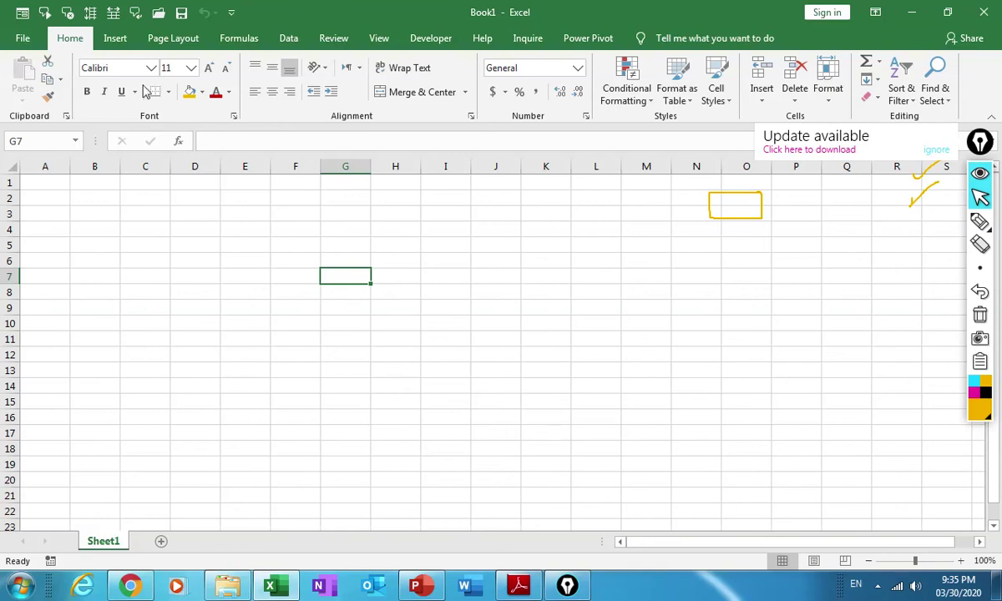
left_click(16, 40)
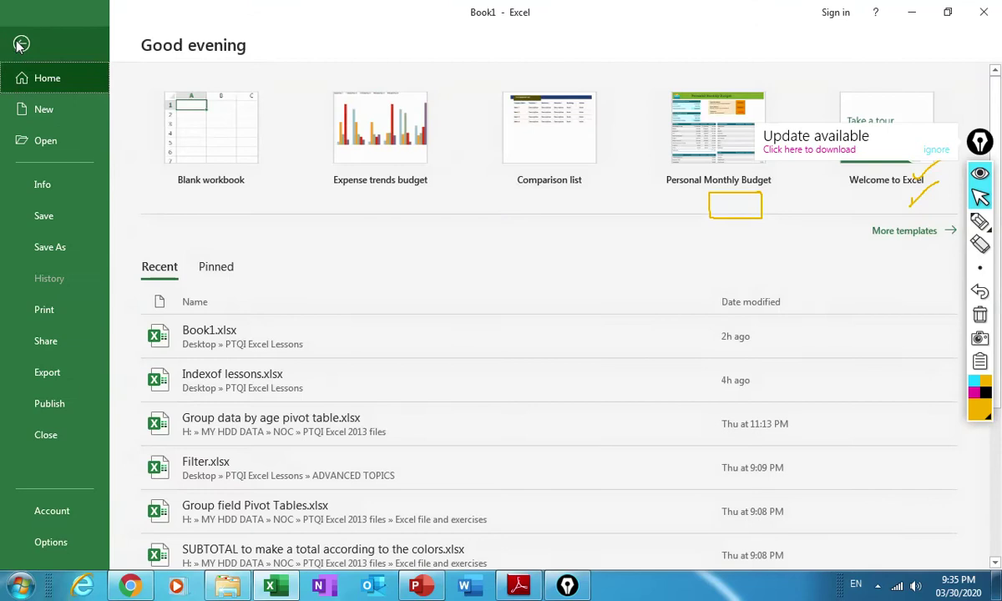
left_click(69, 118)
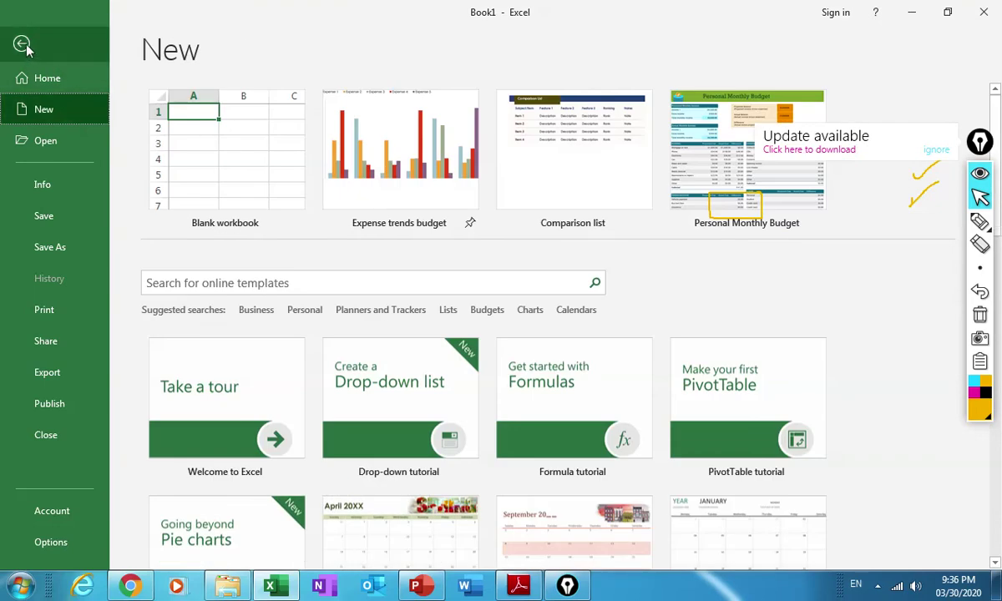
left_click(21, 44)
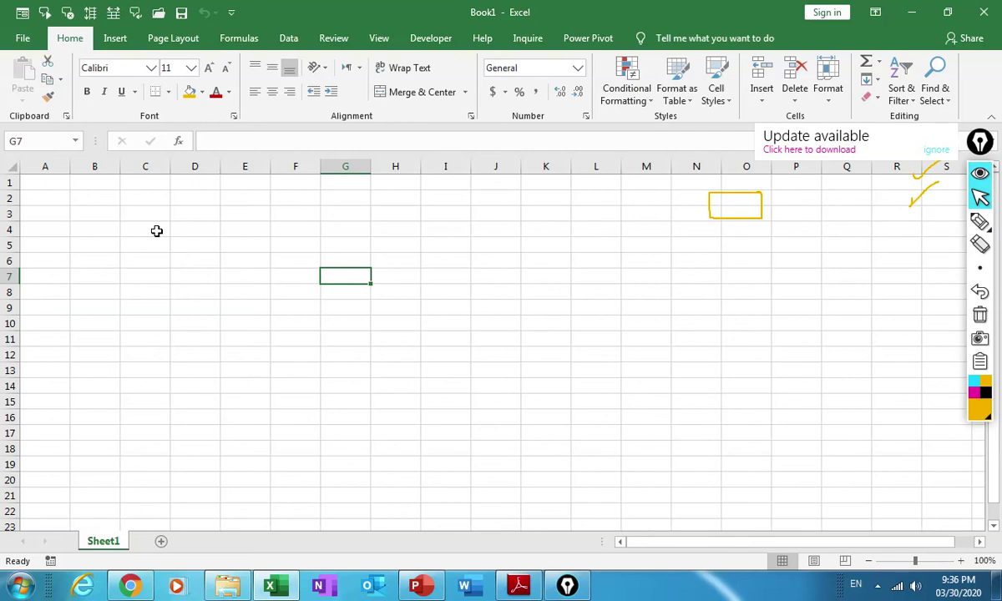
- Examine the list of file commands in the File view, including Info and Print, and return to the worksheet
left_click(23, 37)
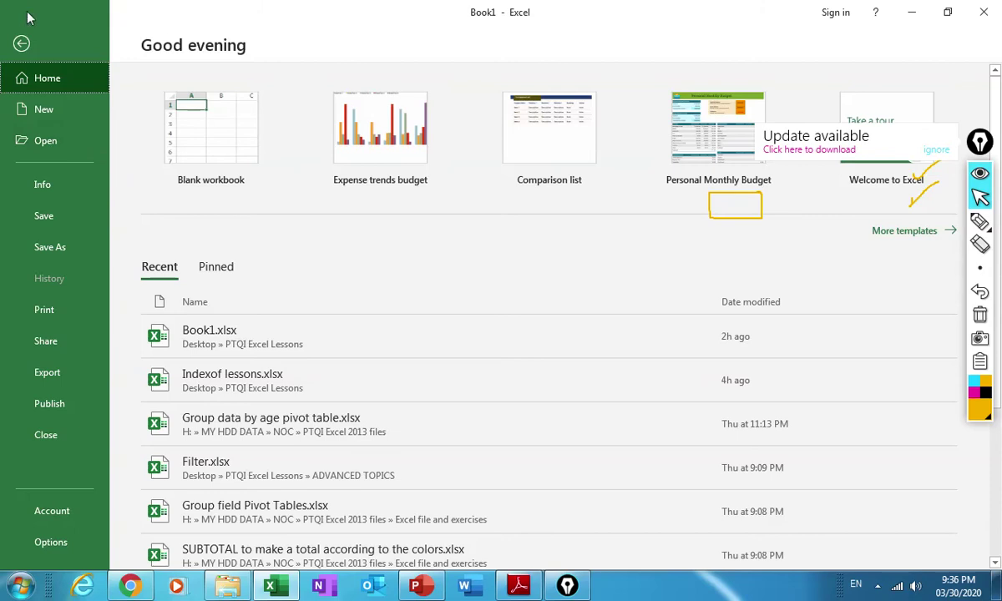
left_click(21, 44)
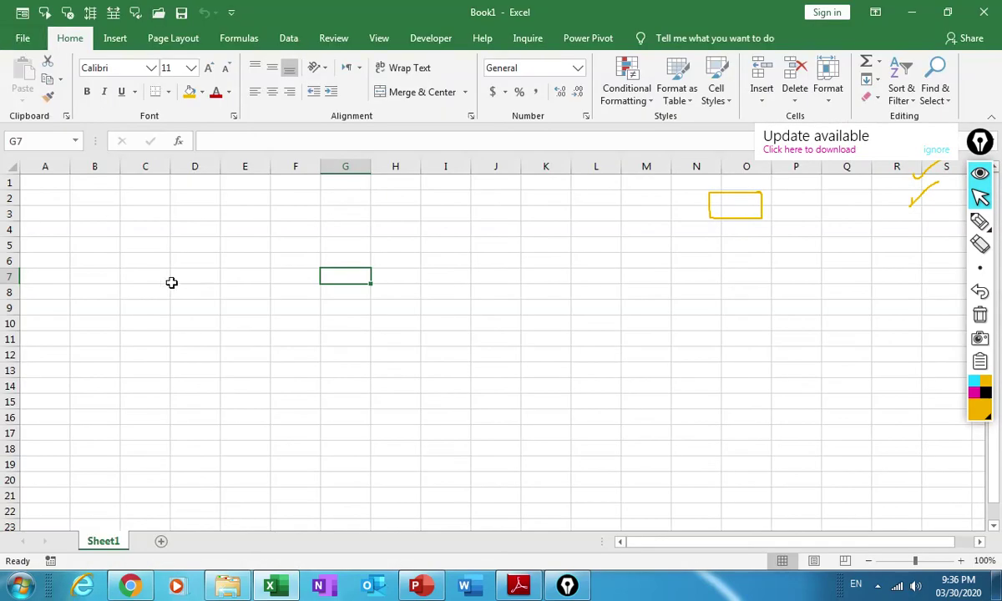
left_click(23, 39)
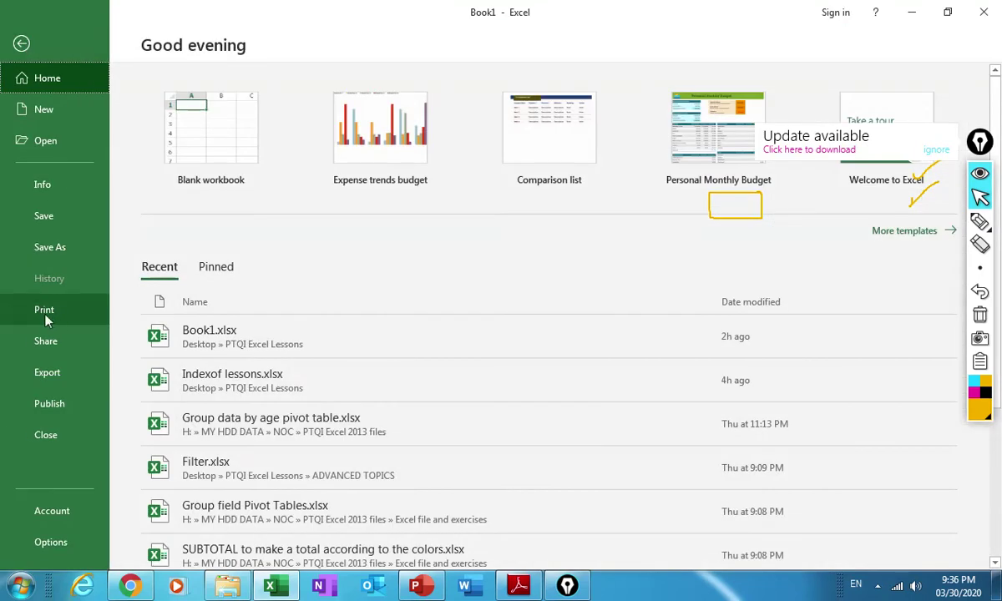
left_click(22, 43)
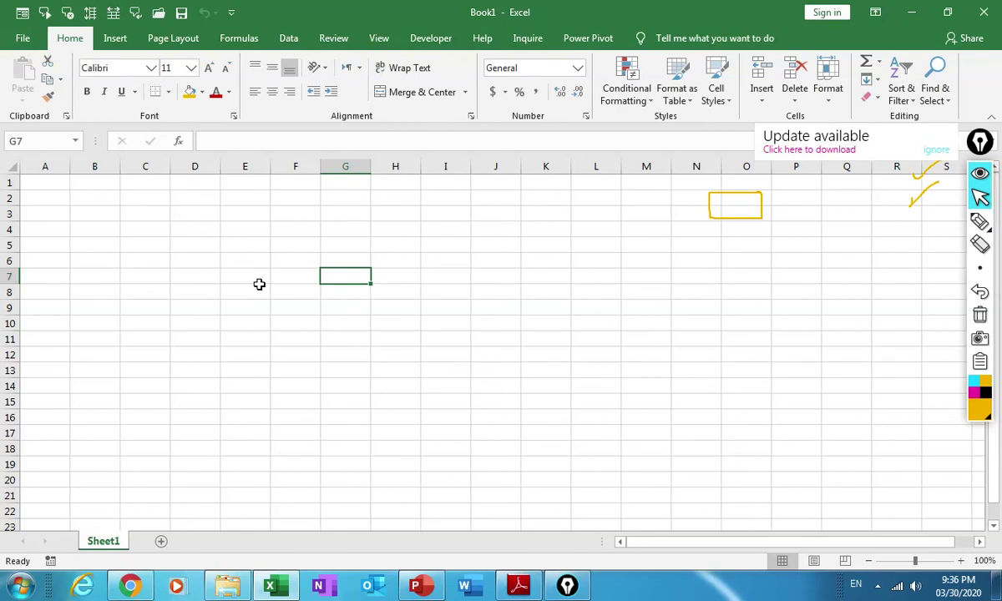
left_click(23, 38)
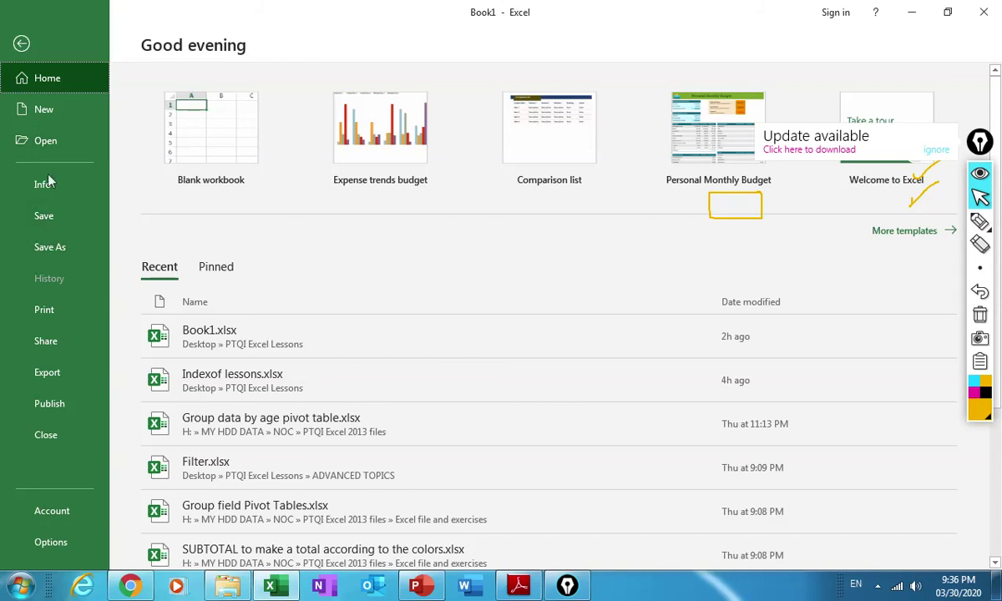
left_click(21, 44)
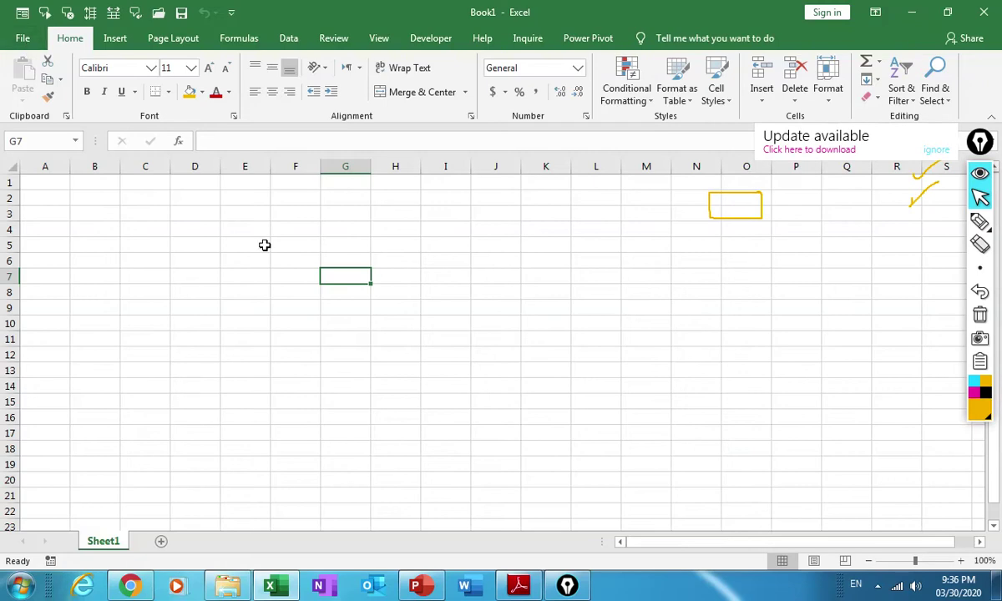
- Select cell E5, look at the Save and Save As commands in the File view, and return to the worksheet
left_click(264, 245)
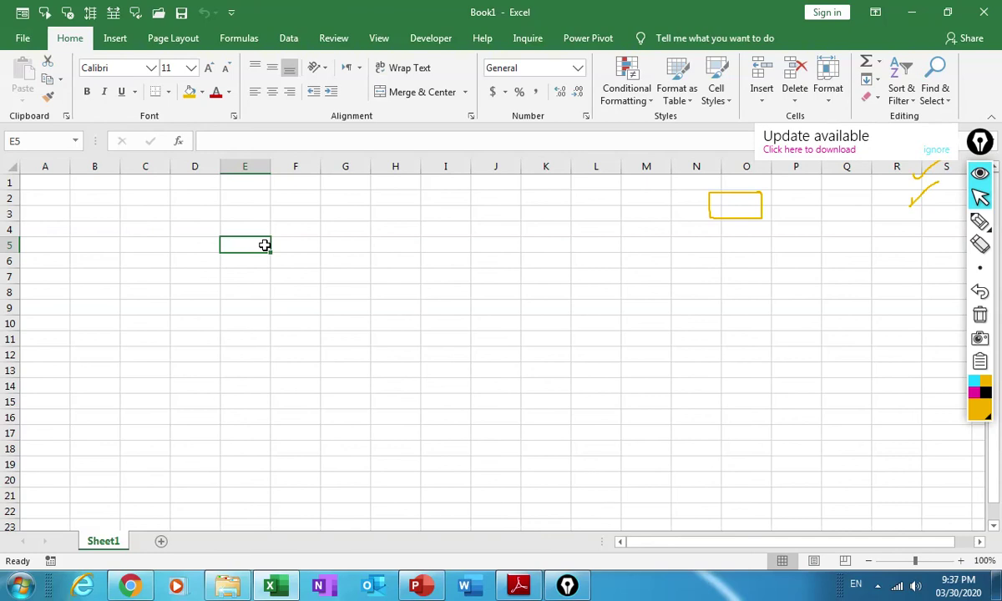
left_click(23, 39)
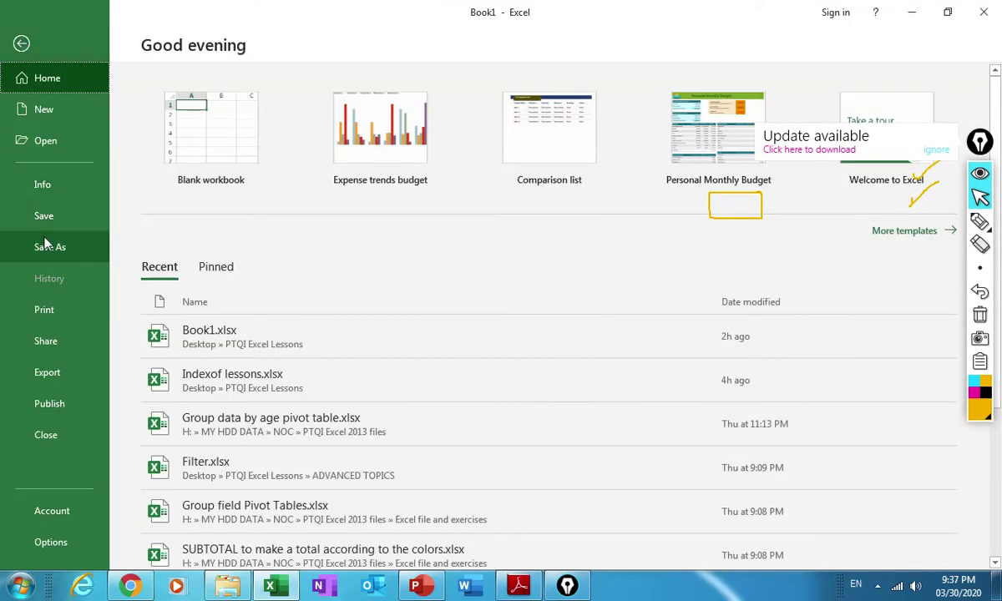
left_click(22, 45)
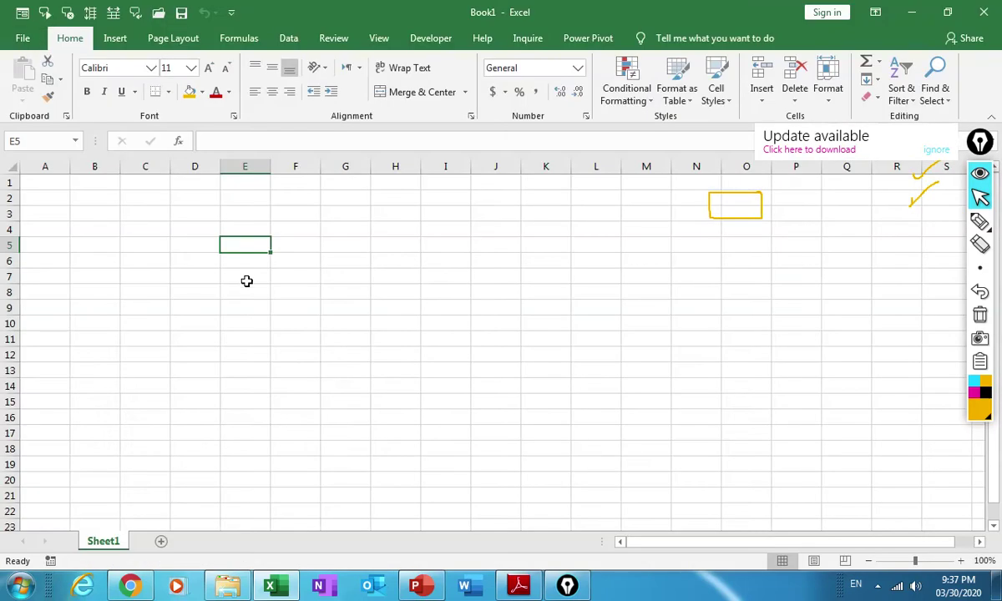
- Draw two branching lines over the worksheet with the Epic Pen pen, and handwrite "Sava" under one and "as" under the other
left_click(980, 221)
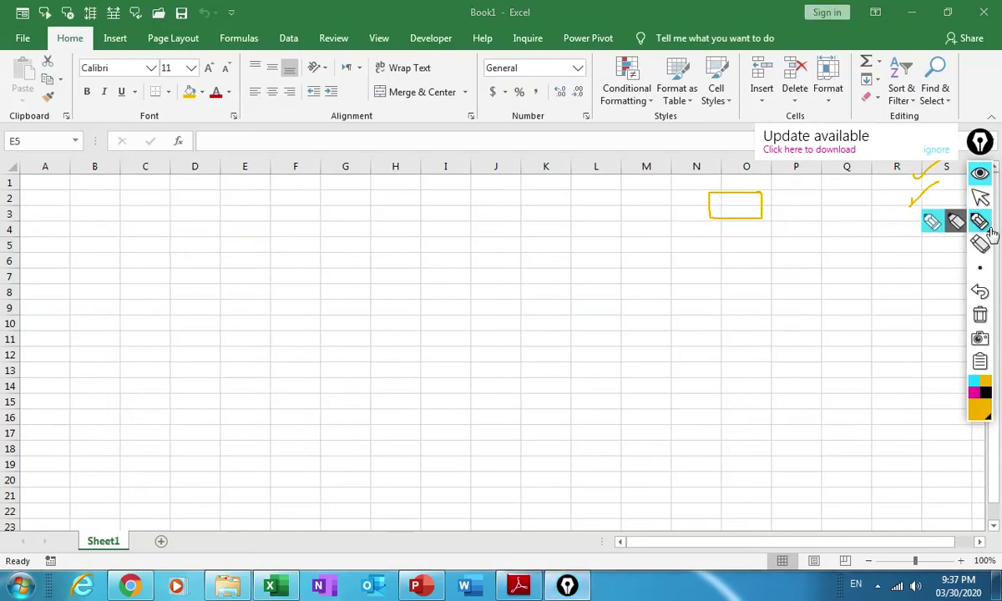
left_click(932, 222)
left_click_drag(466, 220, 592, 292)
left_click_drag(463, 219, 348, 286)
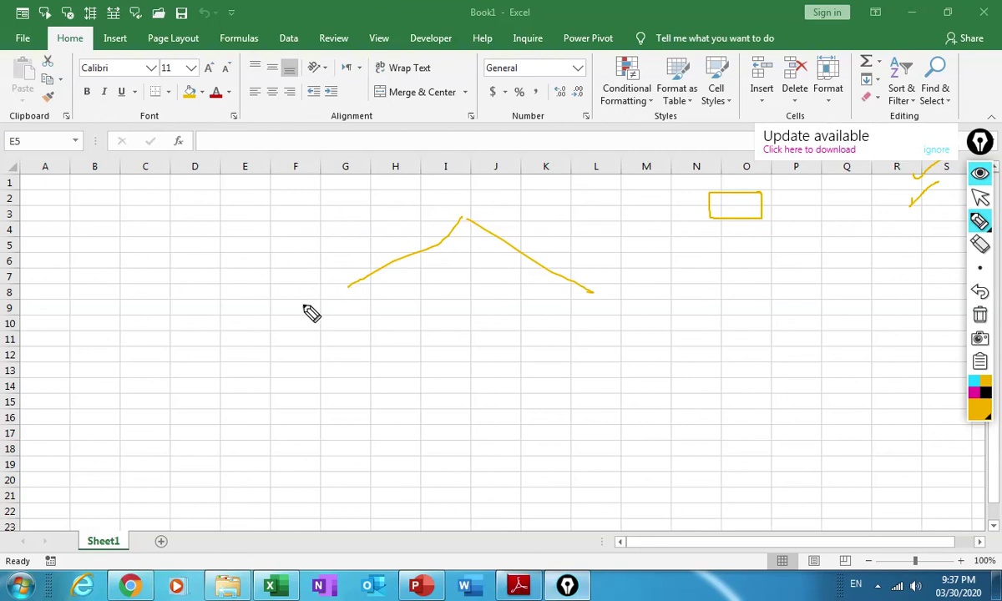
mouse_move(272, 301)
left_mouse_down()
mouse_move(273, 340)
mouse_move(247, 356)
left_mouse_up()
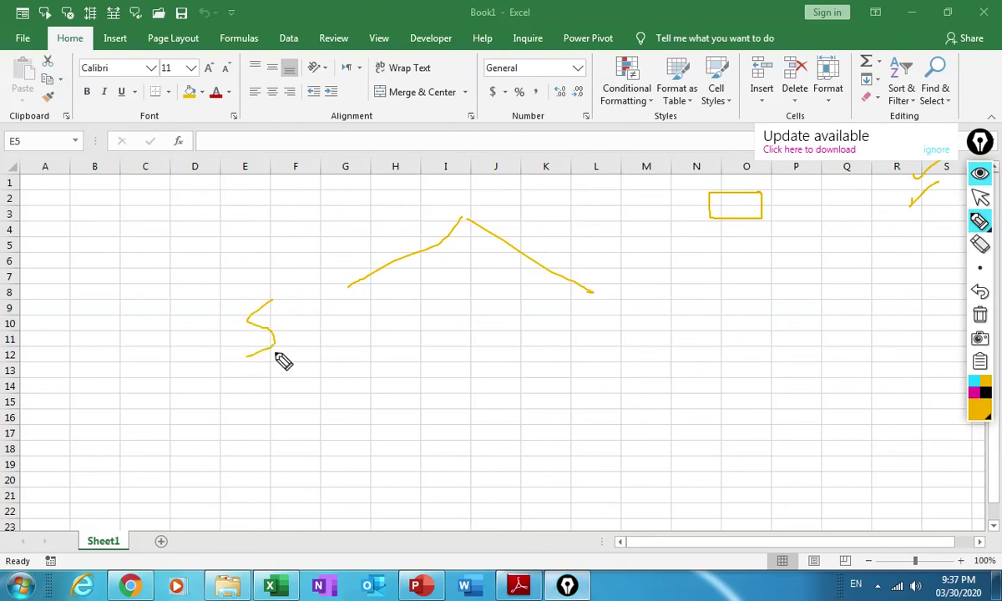
mouse_move(299, 322)
left_mouse_down()
mouse_move(287, 343)
mouse_move(307, 343)
mouse_move(304, 325)
mouse_move(335, 348)
mouse_move(292, 317)
mouse_move(281, 324)
mouse_move(353, 337)
mouse_move(363, 308)
mouse_move(374, 328)
mouse_move(426, 347)
left_mouse_up()
mouse_move(605, 320)
left_mouse_down()
mouse_move(582, 342)
mouse_move(629, 333)
mouse_move(655, 345)
left_mouse_up()
mouse_move(678, 310)
left_mouse_down()
mouse_move(660, 320)
mouse_move(684, 349)
mouse_move(667, 363)
left_mouse_up()
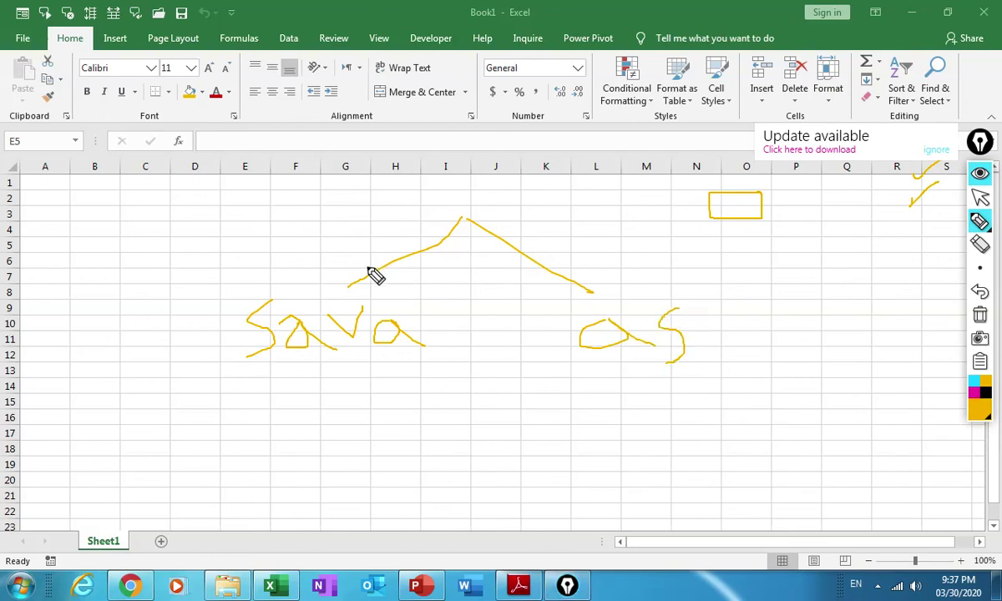
- Circle the handwritten "Sava" and draw a column of four check marks beside the handwritten "as"
mouse_move(368, 268)
left_mouse_down()
mouse_move(190, 344)
mouse_move(395, 388)
mouse_move(448, 307)
mouse_move(375, 270)
left_mouse_up()
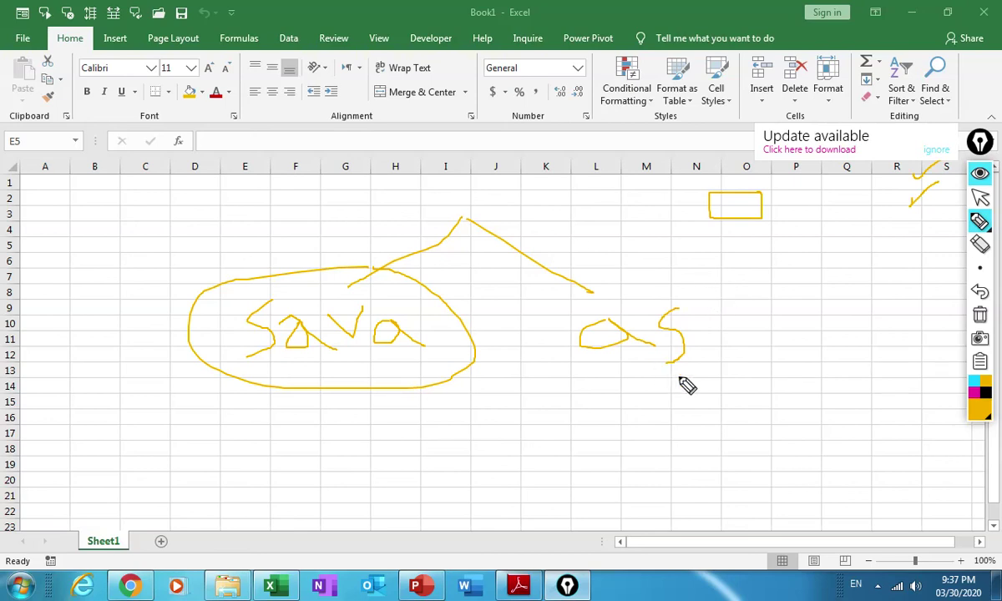
mouse_move(744, 320)
left_mouse_down()
mouse_move(749, 338)
mouse_move(821, 301)
left_mouse_up()
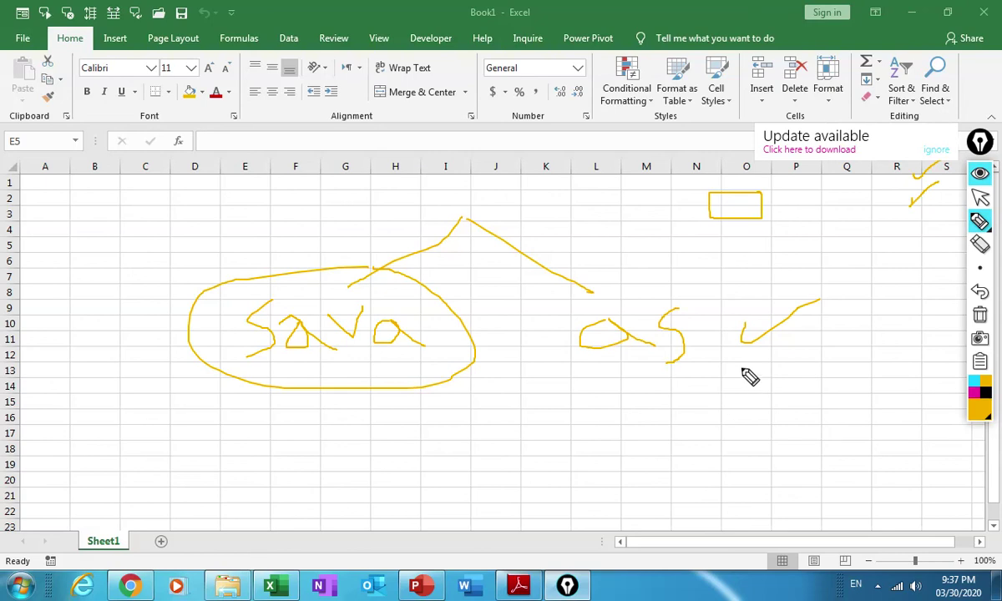
mouse_move(741, 368)
left_mouse_down()
mouse_move(796, 362)
mouse_move(856, 331)
mouse_move(853, 321)
left_mouse_up()
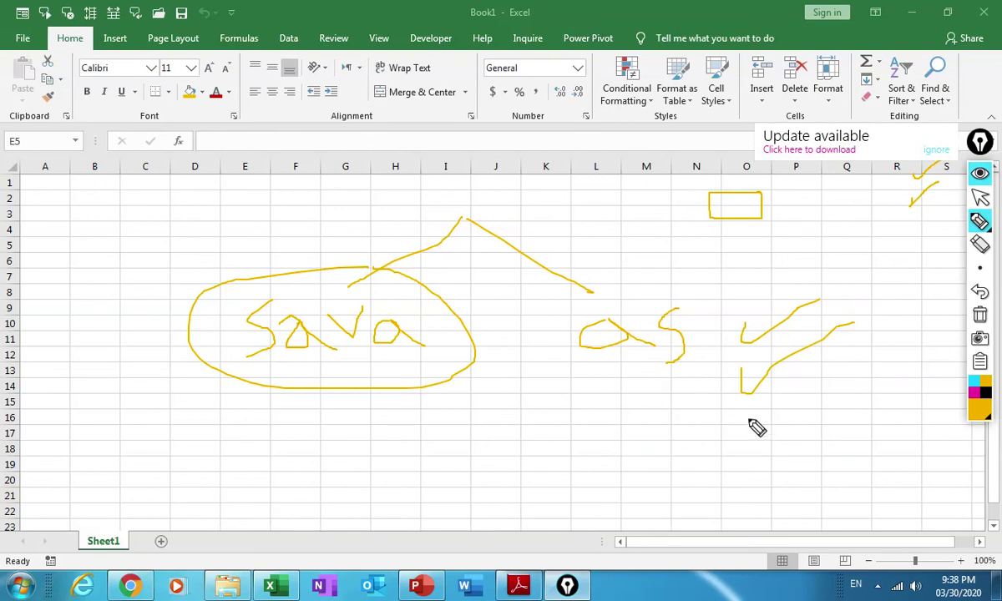
mouse_move(749, 420)
left_mouse_down()
mouse_move(748, 446)
mouse_move(850, 390)
left_mouse_up()
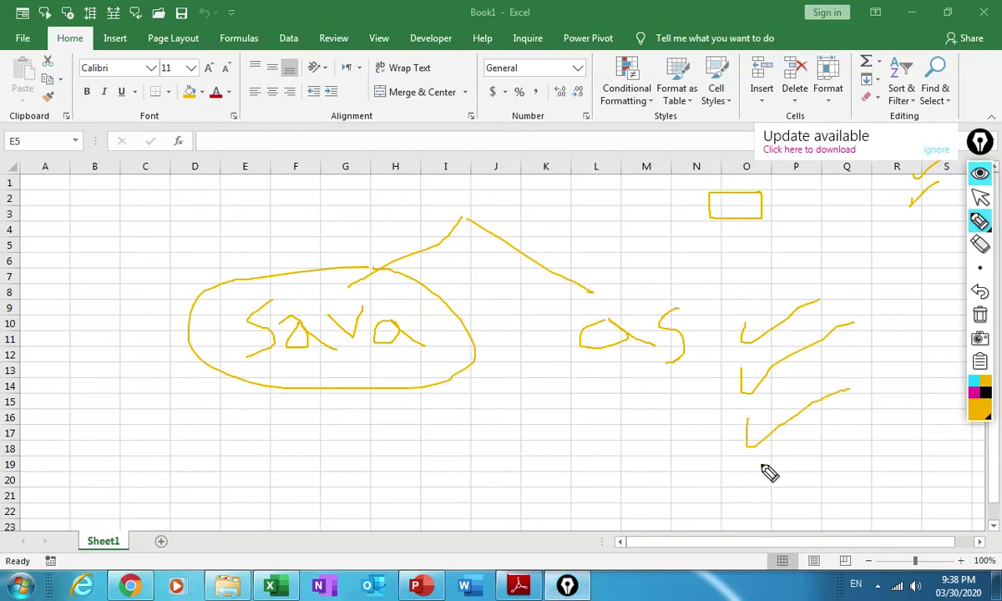
mouse_move(756, 469)
left_mouse_down()
mouse_move(800, 471)
mouse_move(852, 447)
left_mouse_up()
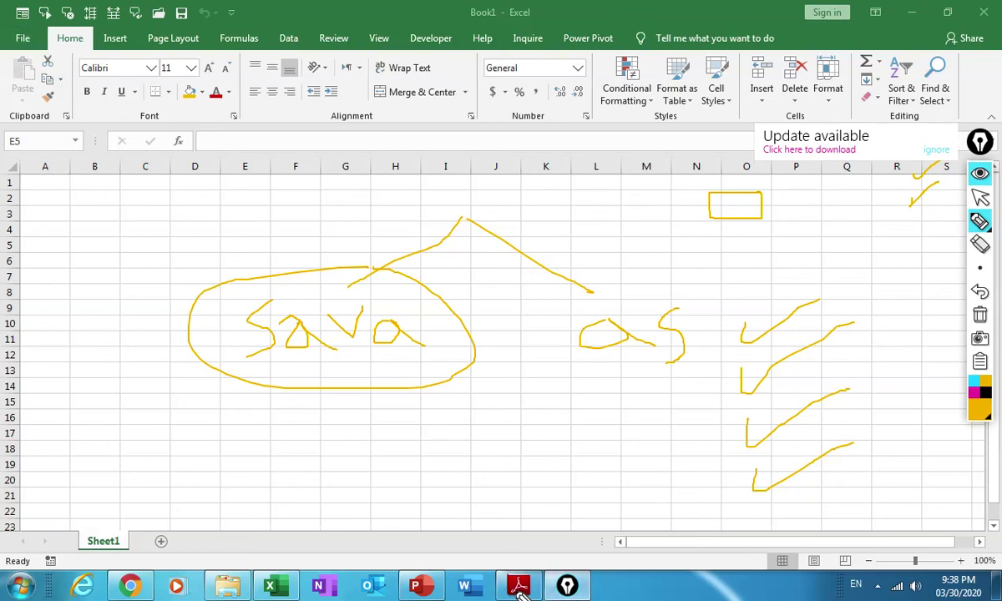
- Clear all Epic Pen drawings from the screen, keeping the pen toolbar shown in pointer mode
left_click(979, 175)
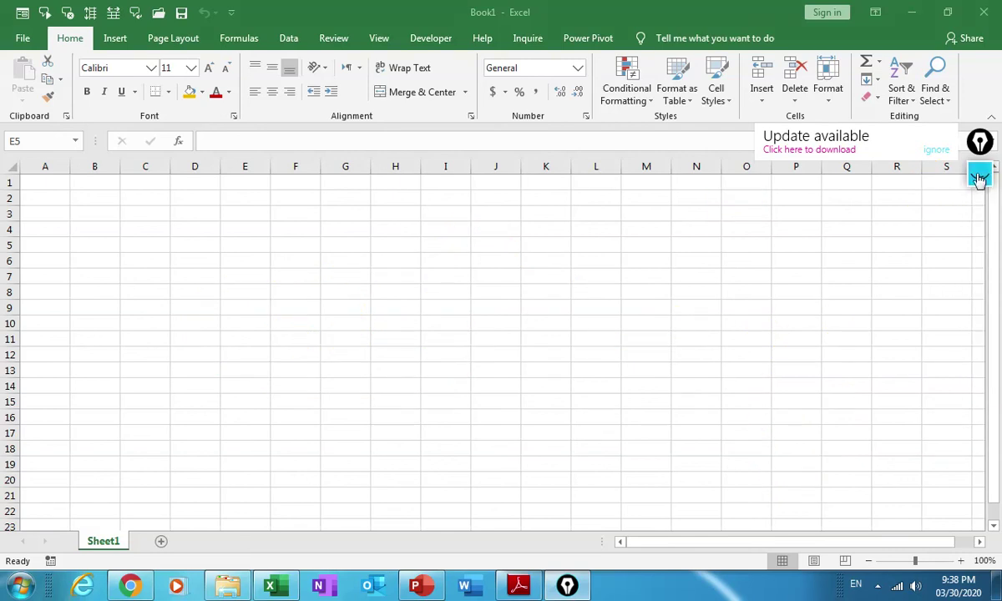
left_click(979, 178)
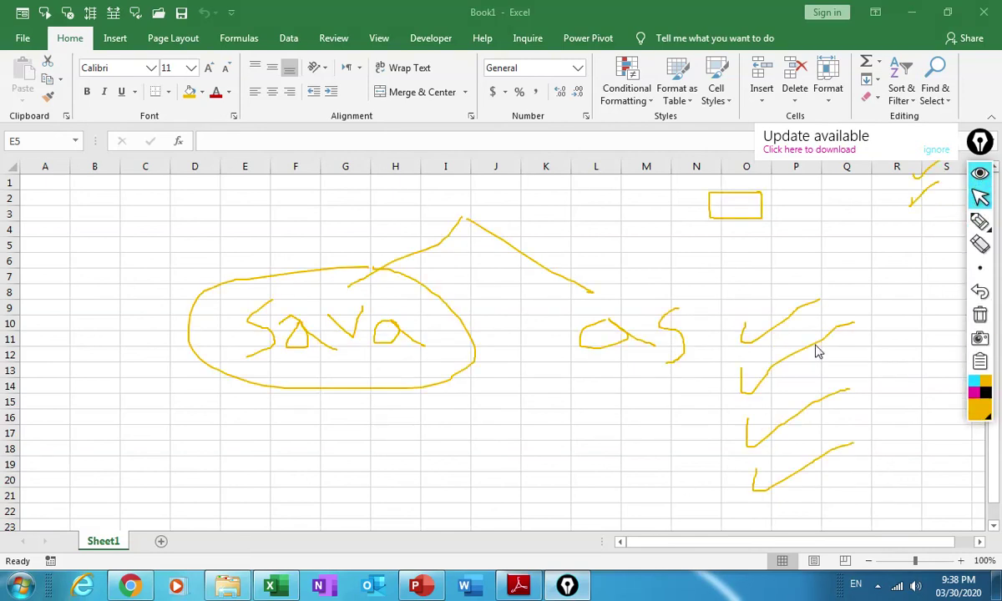
left_click(980, 315)
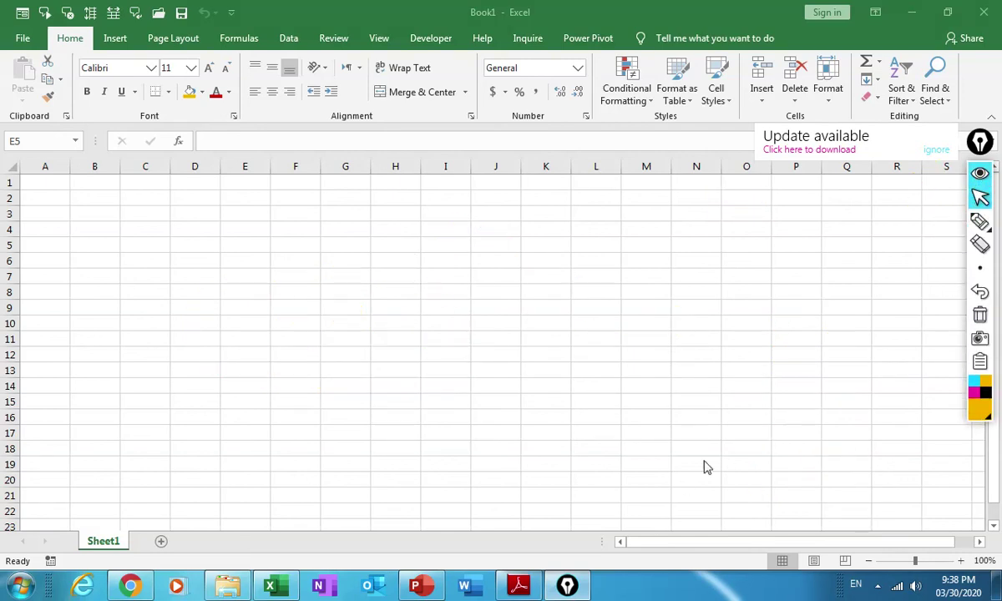
- Consult the discussion questions in the Adobe Reader PDF, return to the Excel workbook and select cell H11
left_click(529, 588)
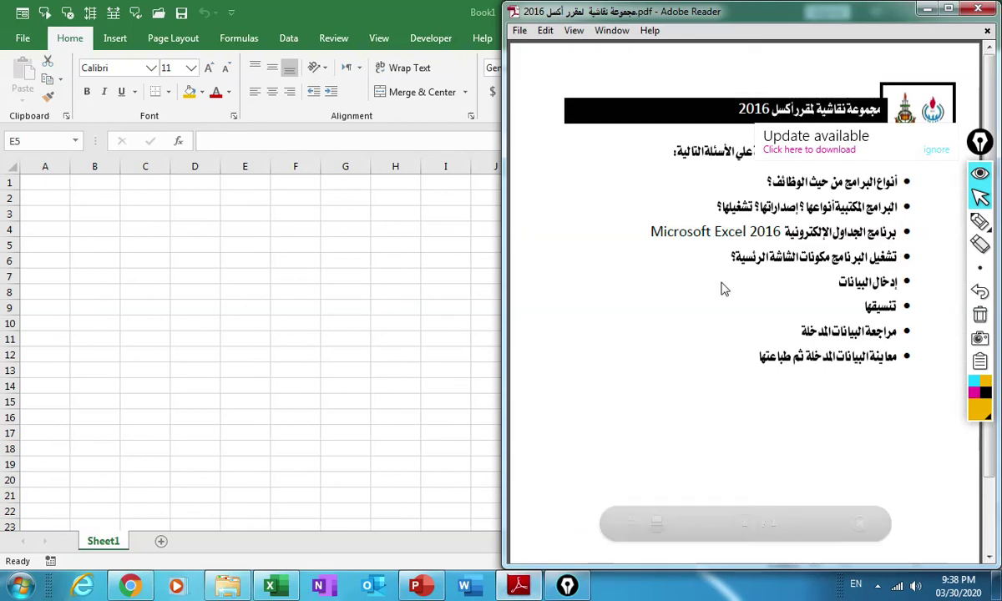
key("alt+Tab")
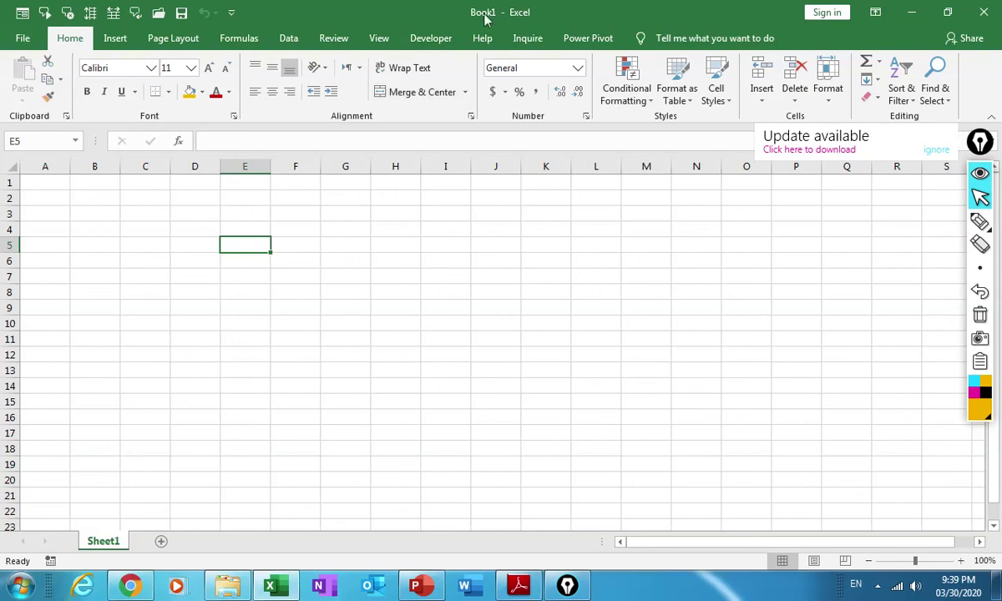
left_click(409, 336)
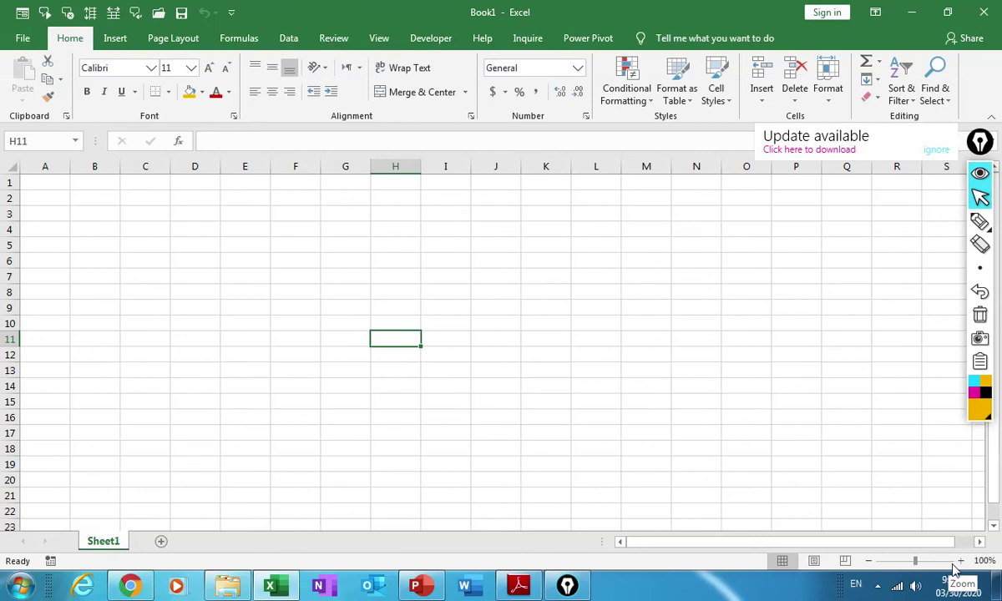
- Zoom the worksheet in to 140%, out to 90%, and back in to 120%
left_click_drag(915, 561, 919, 561)
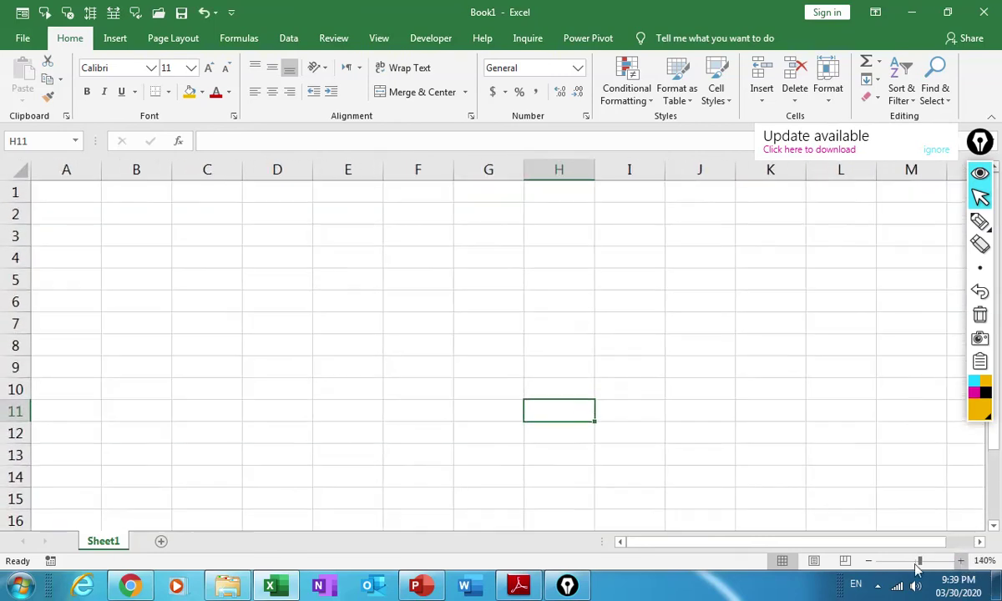
left_click(869, 561)
left_click(869, 562)
left_click(870, 561)
left_click(869, 561)
left_click(869, 561)
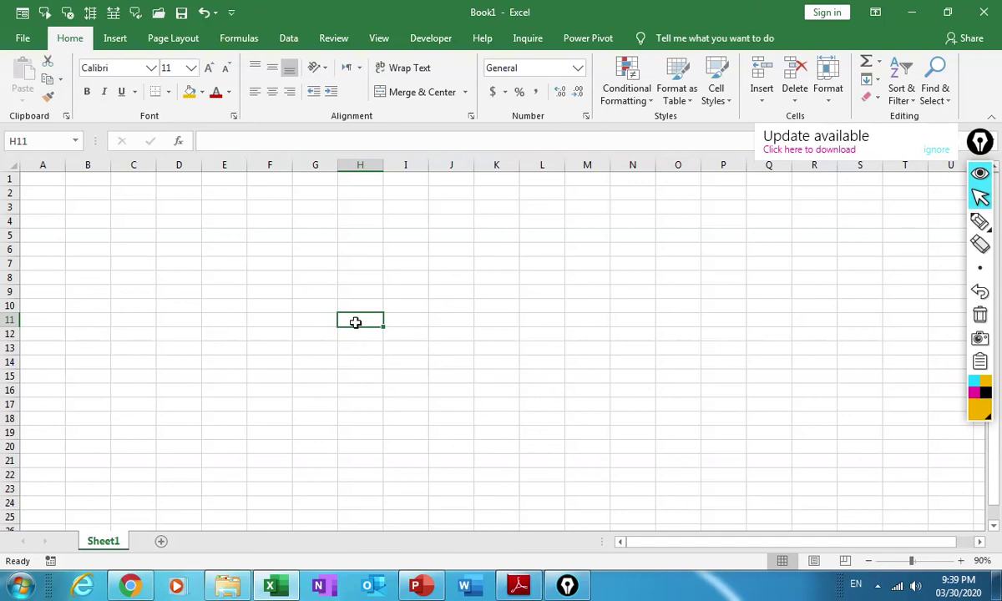
left_click(960, 561)
left_click(960, 561)
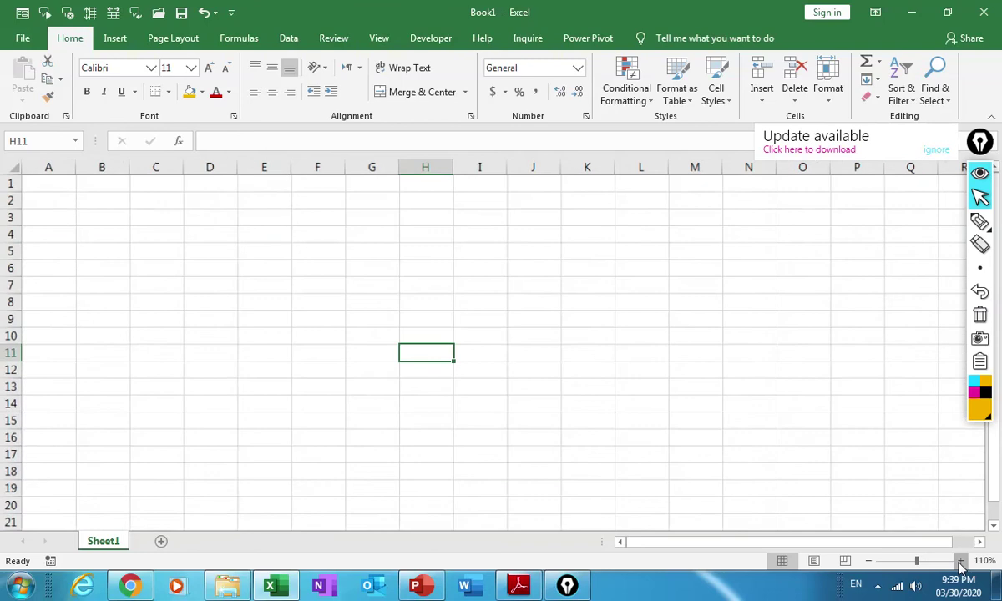
left_click(960, 561)
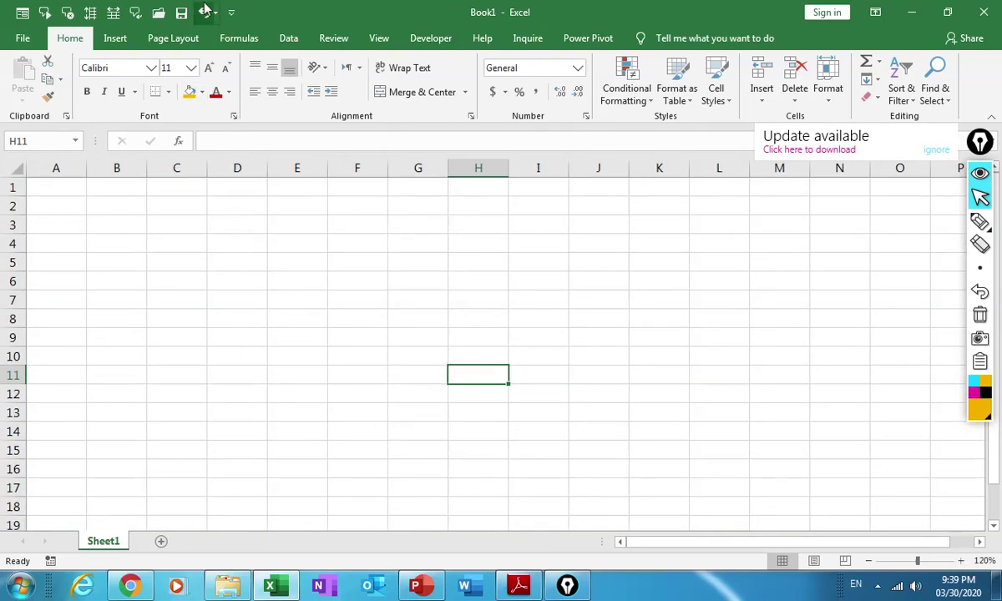
- Circle the font size box with the Epic Pen pen and return to pointer mode
mouse_move(979, 237)
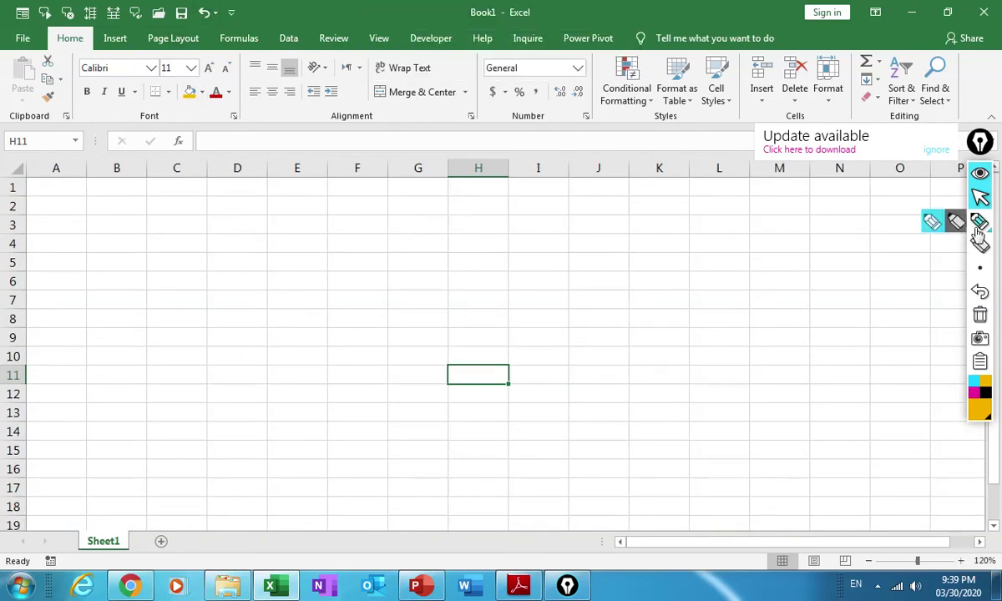
left_click(931, 222)
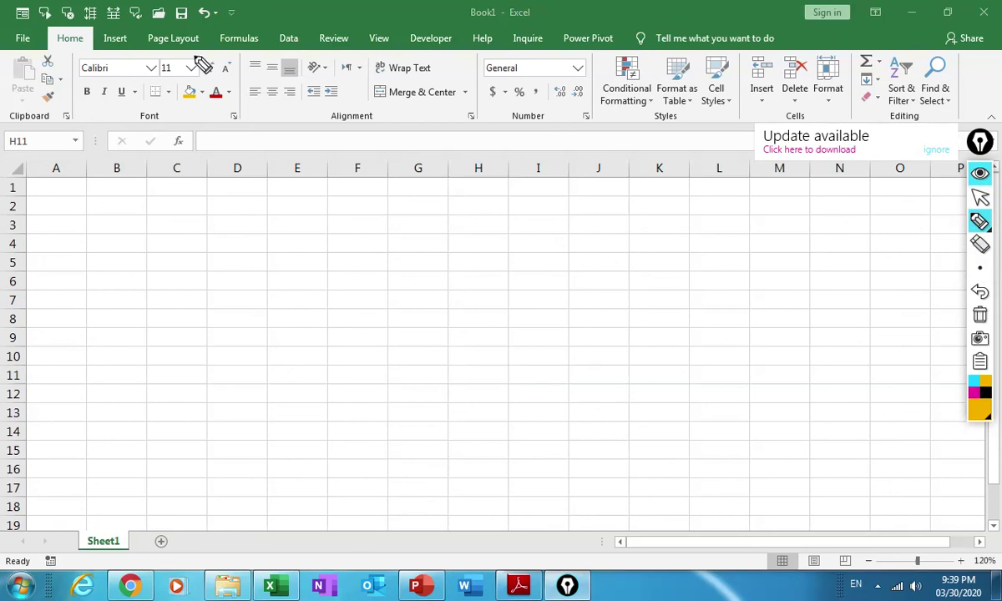
mouse_move(172, 49)
left_mouse_down()
mouse_move(208, 96)
mouse_move(197, 45)
mouse_move(178, 41)
left_mouse_up()
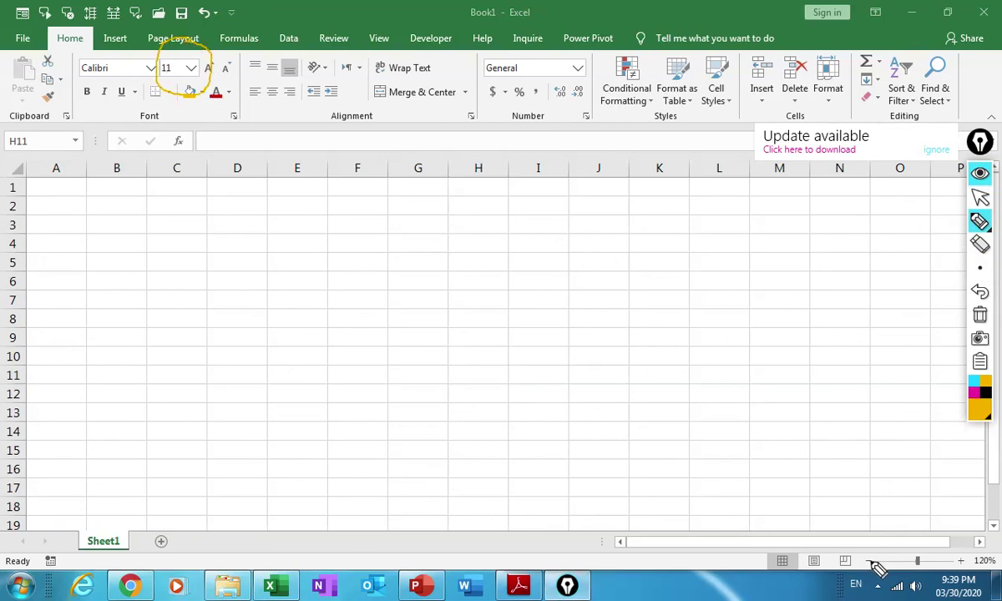
left_click(979, 222)
left_click(979, 196)
- Reduce the worksheet zoom to 90%, restore it to 120%, and clear the Epic Pen circle from the screen
left_click(869, 561)
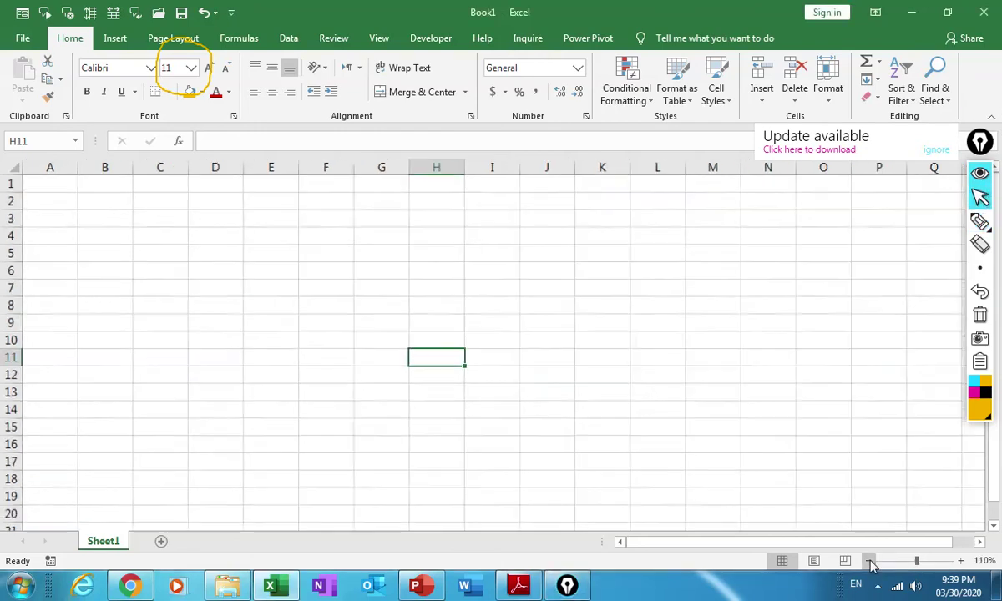
left_click(868, 561)
left_click(868, 561)
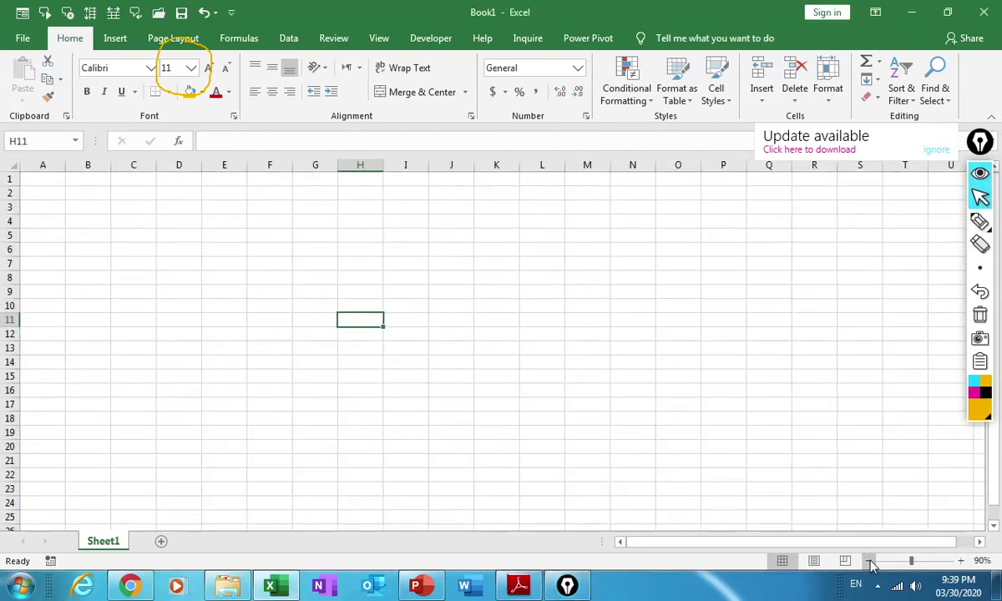
left_click(960, 561)
left_click(960, 561)
left_click(961, 561)
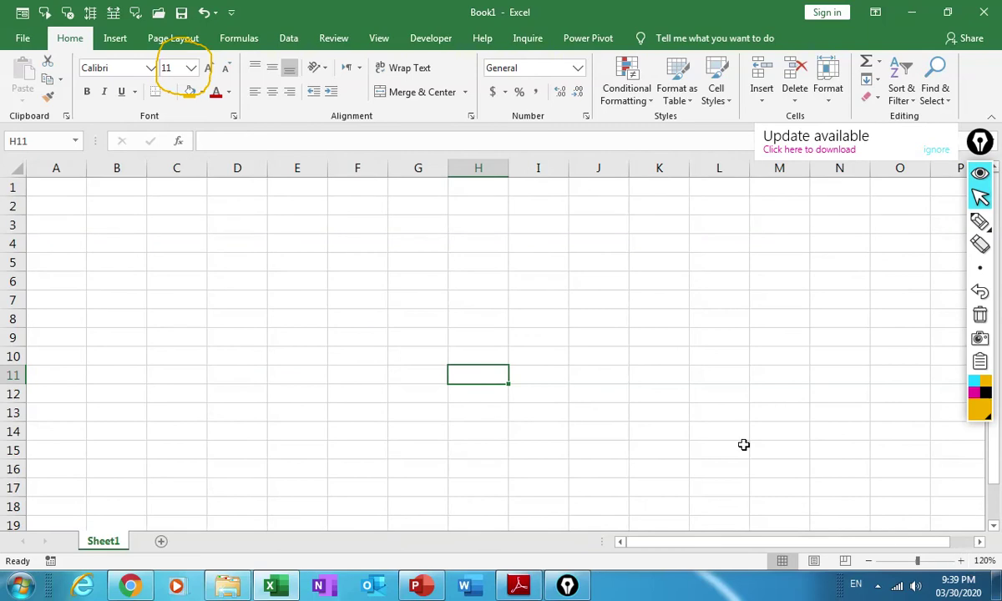
left_click(981, 315)
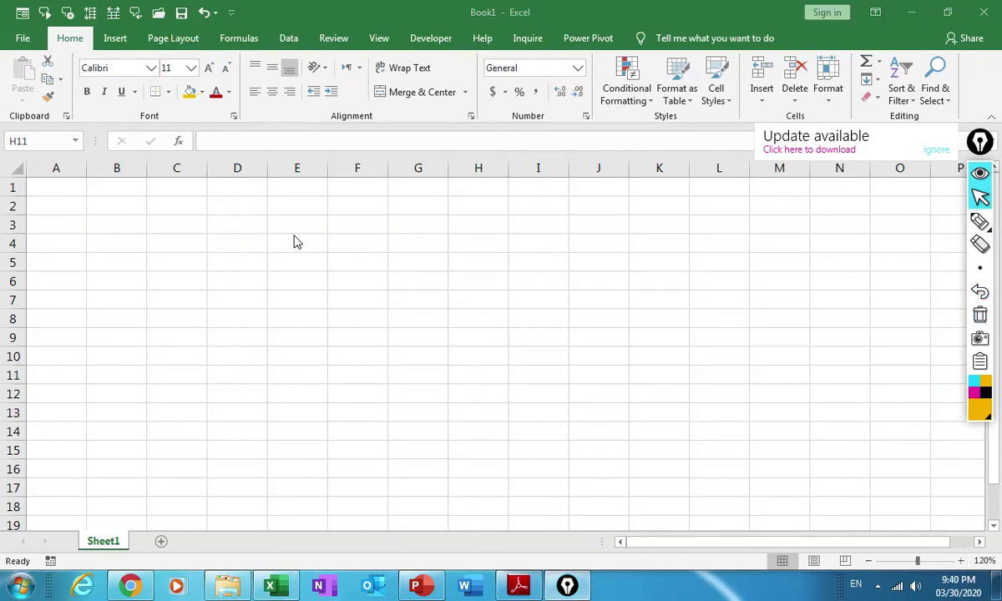
- Consult the data entry topic in the Adobe Reader discussion list and return to the Excel workbook
left_click(516, 587)
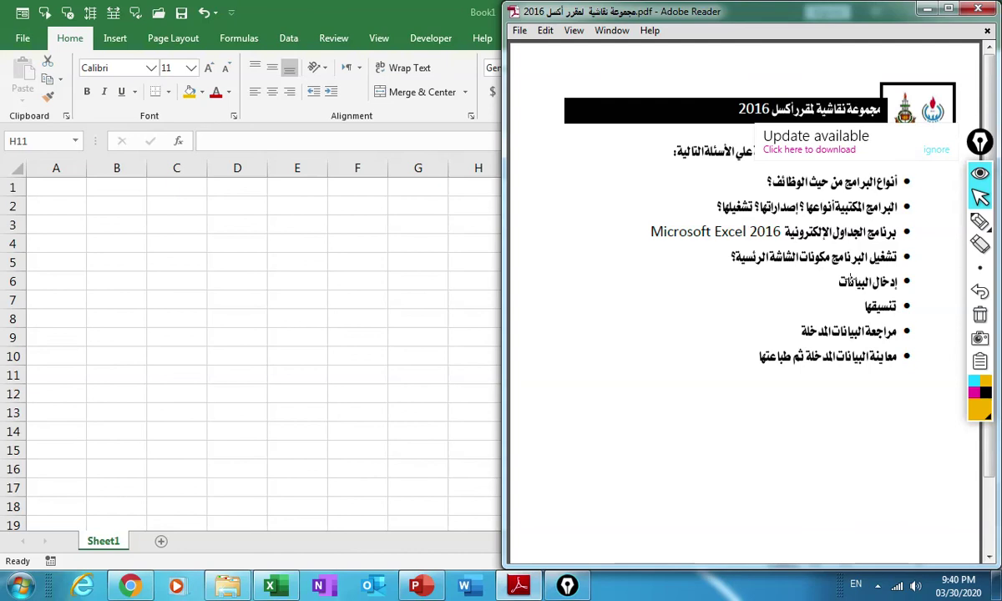
left_click(982, 199)
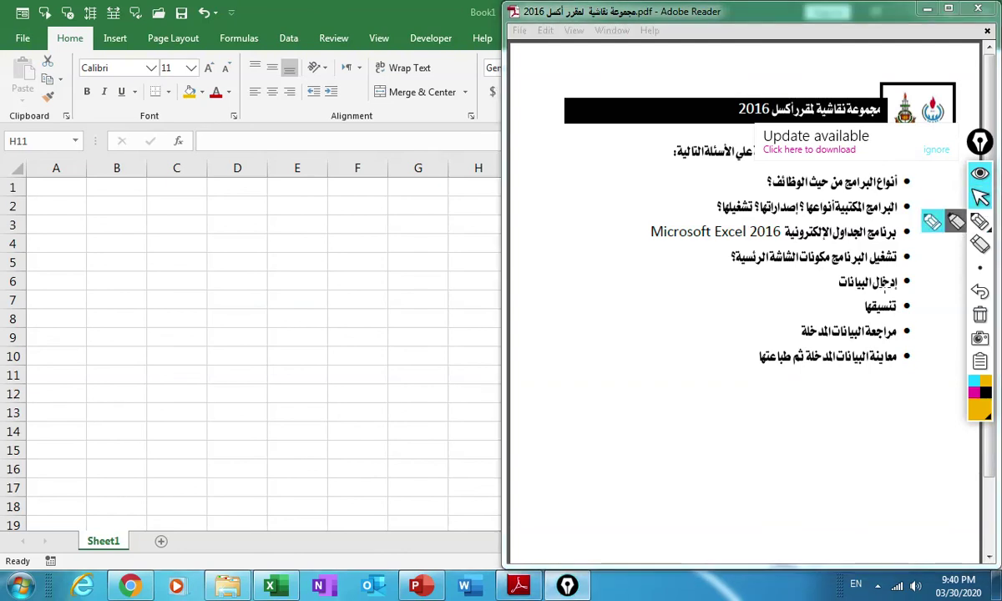
key("alt+Tab")
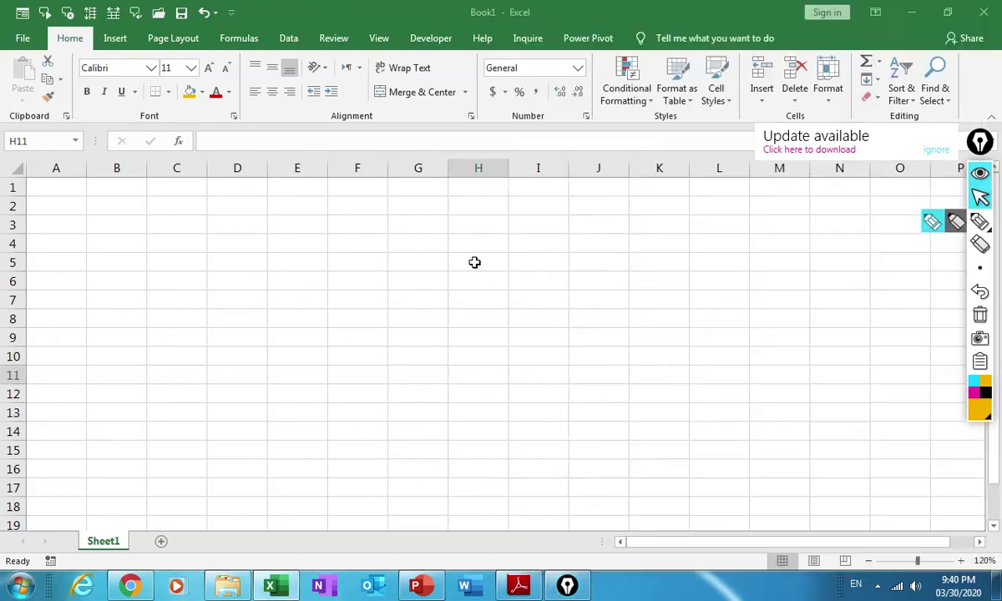
- Practise starting and committing an entry in cell C5, and do the same in cell A2
left_click(234, 261)
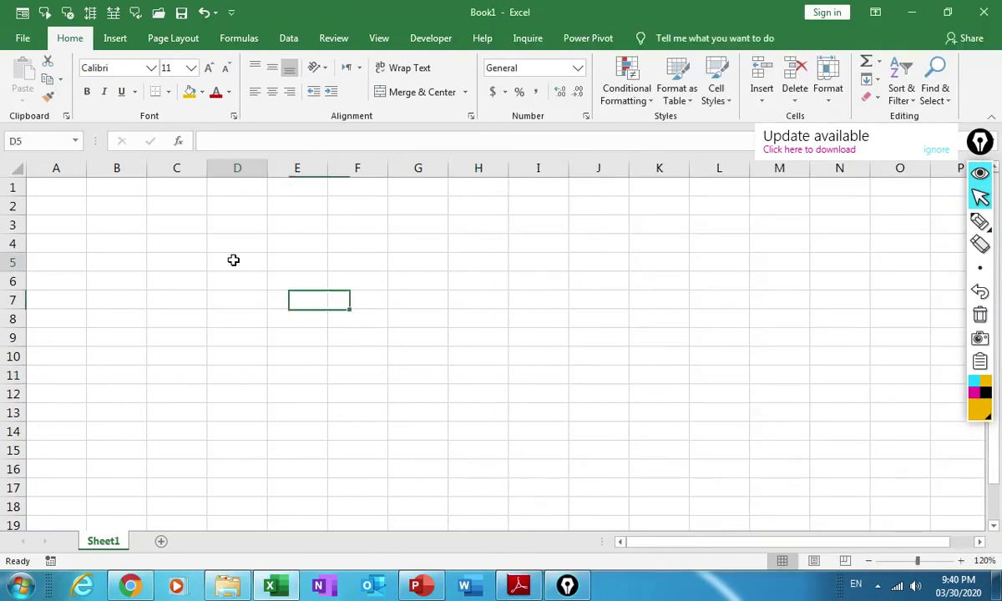
left_click(172, 265)
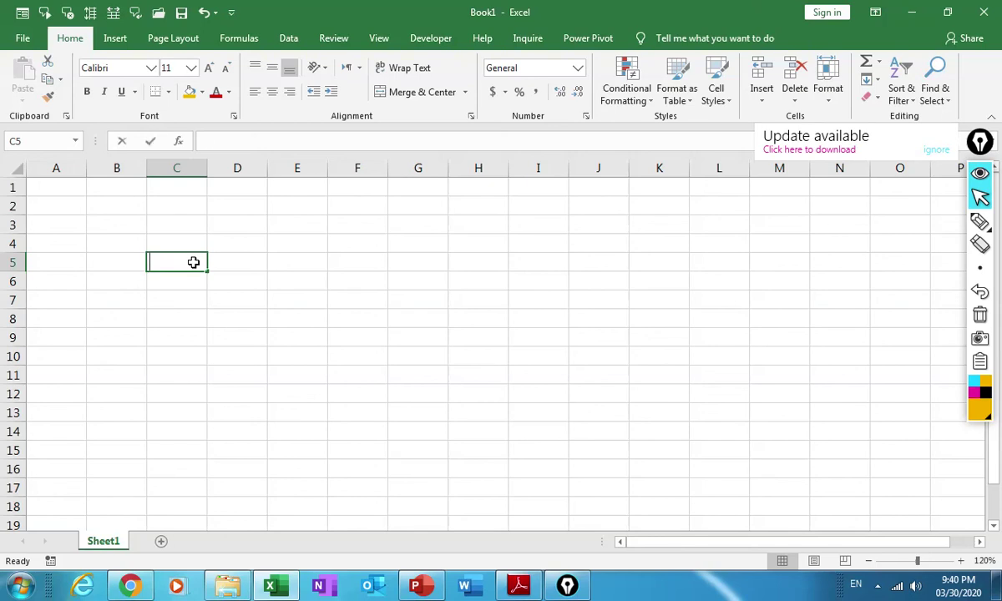
type("x")
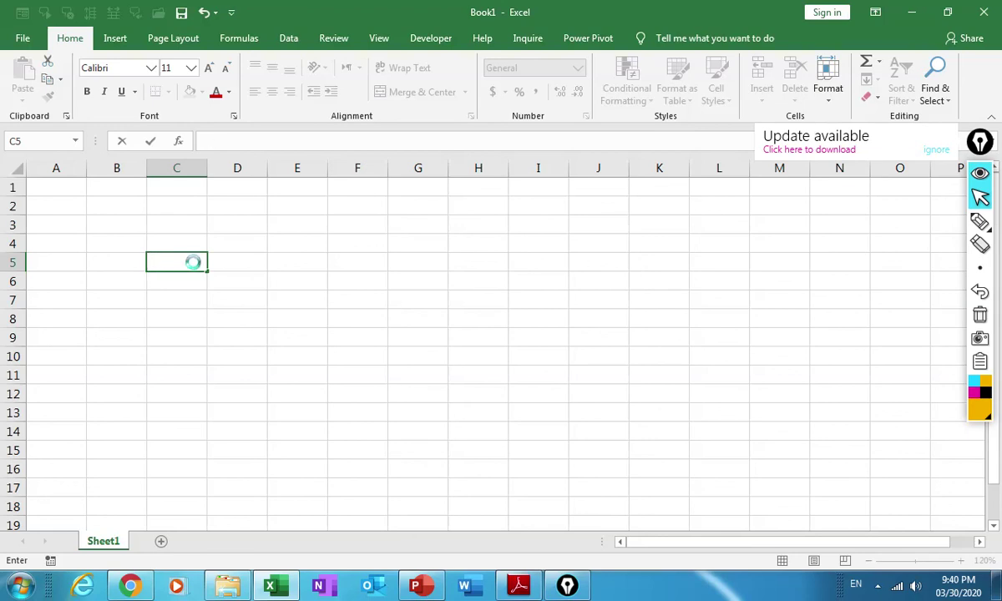
key("Return")
left_click(196, 296)
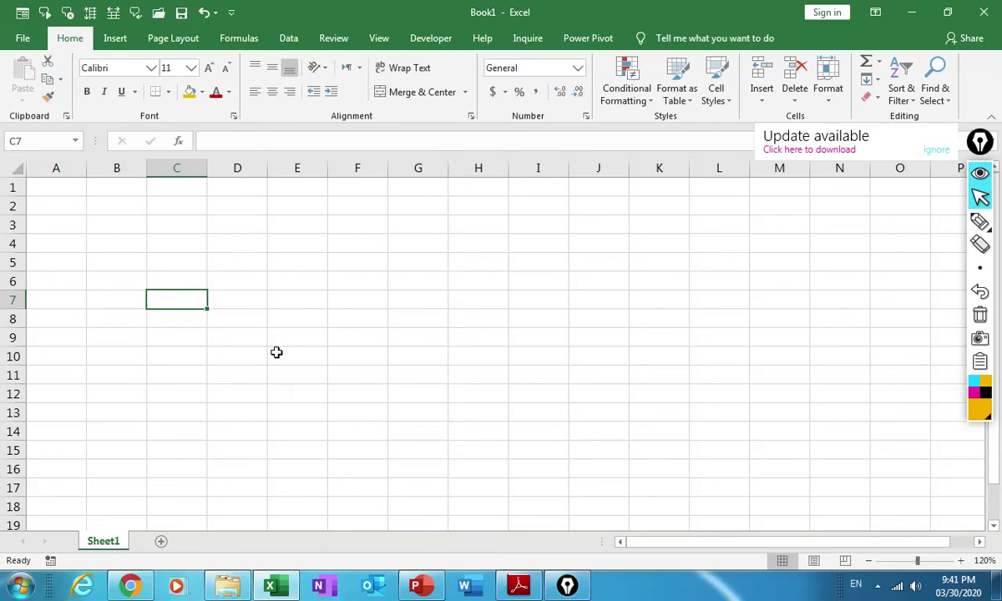
left_click(68, 208)
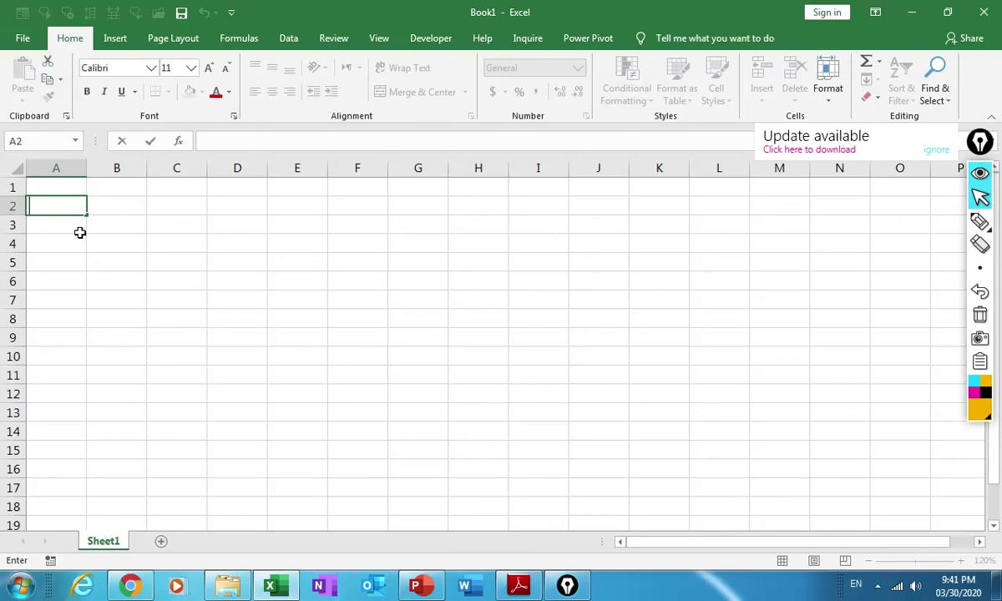
left_click(77, 227)
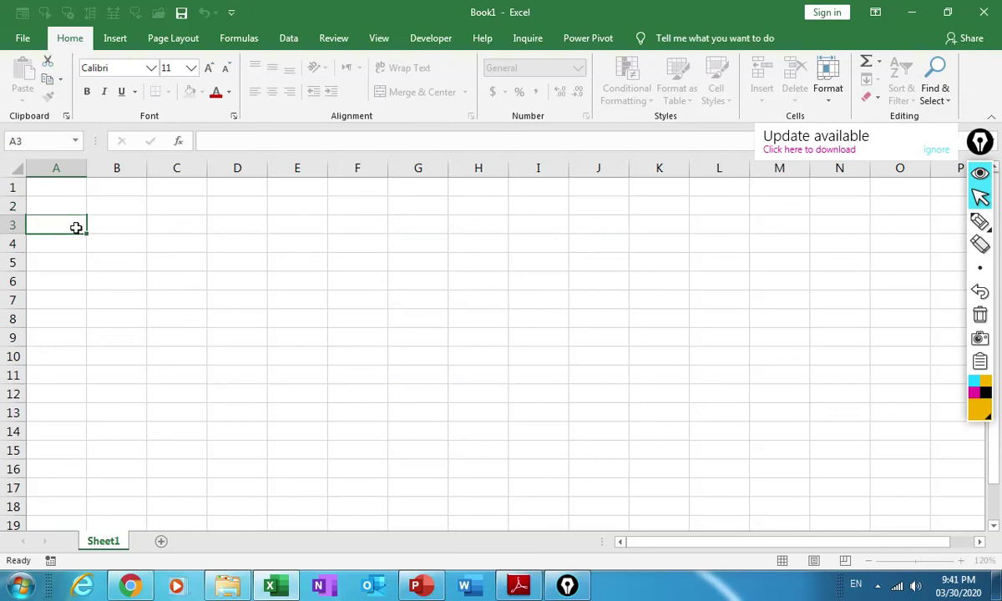
- Enter "this is my file that I have just made" in cell A1 and commit it by selecting cell B5
left_click(68, 187)
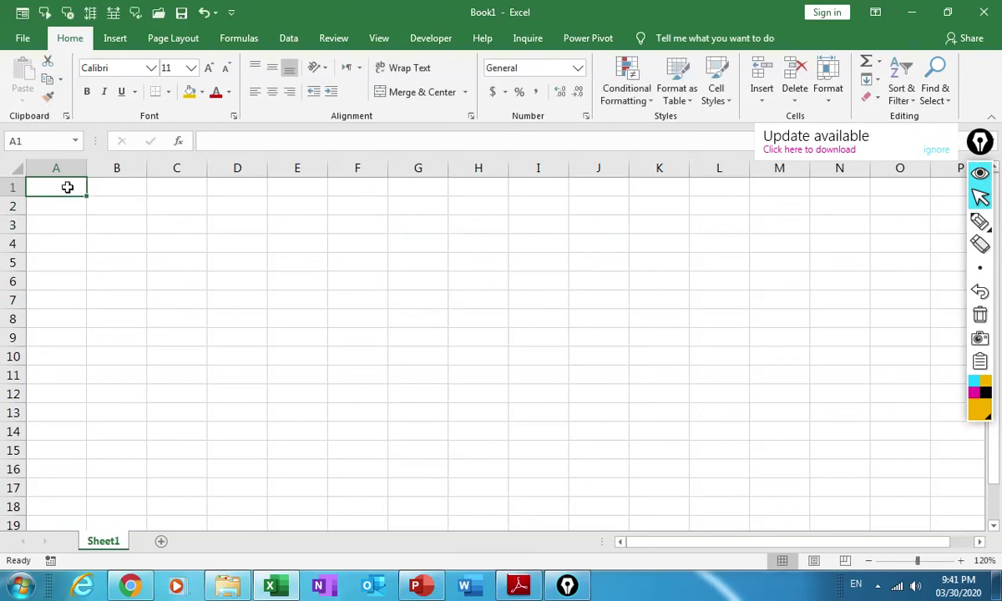
type("this is")
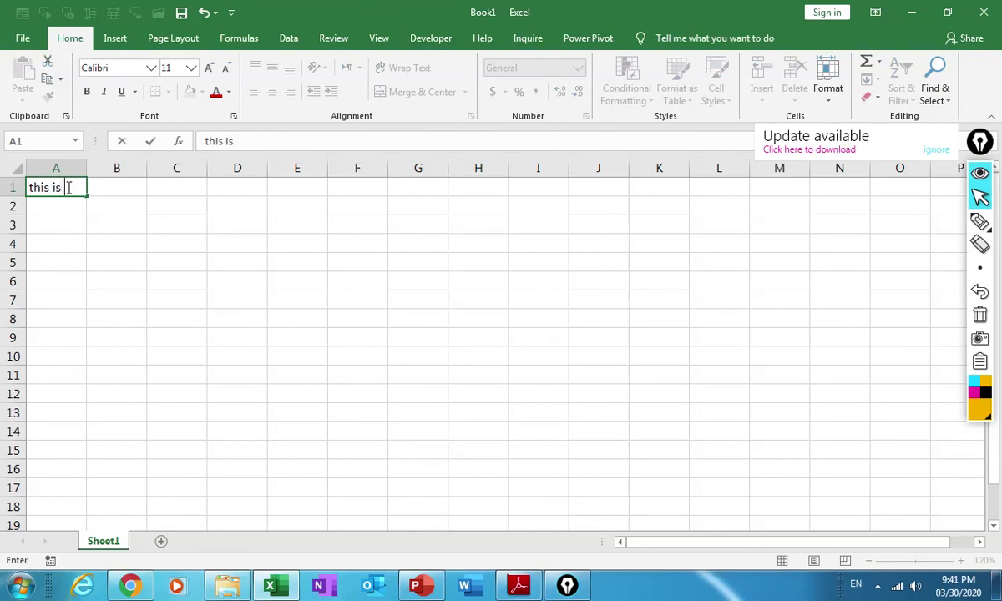
type(" my file that")
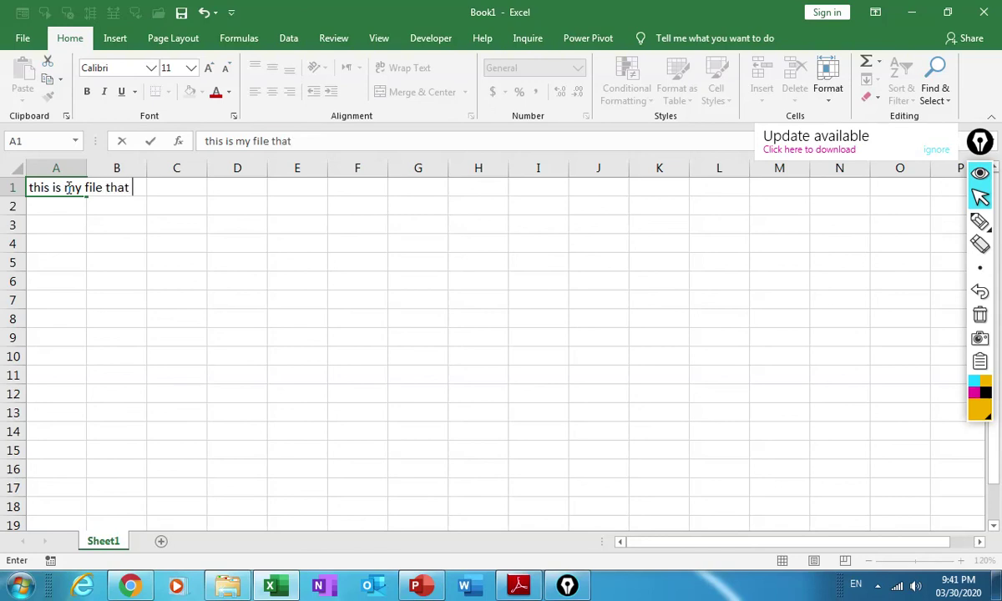
type("ve just made")
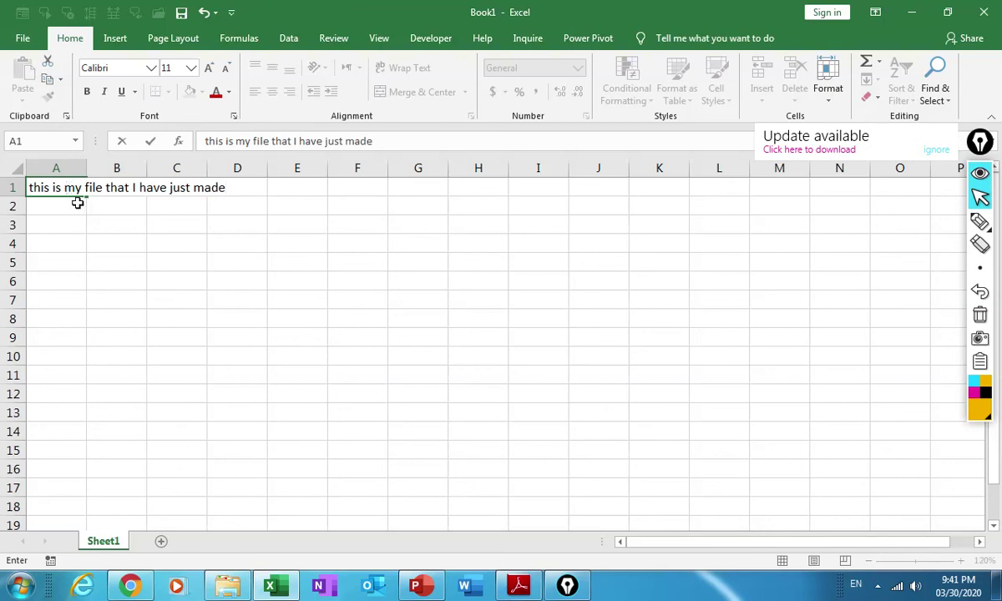
left_click(117, 256)
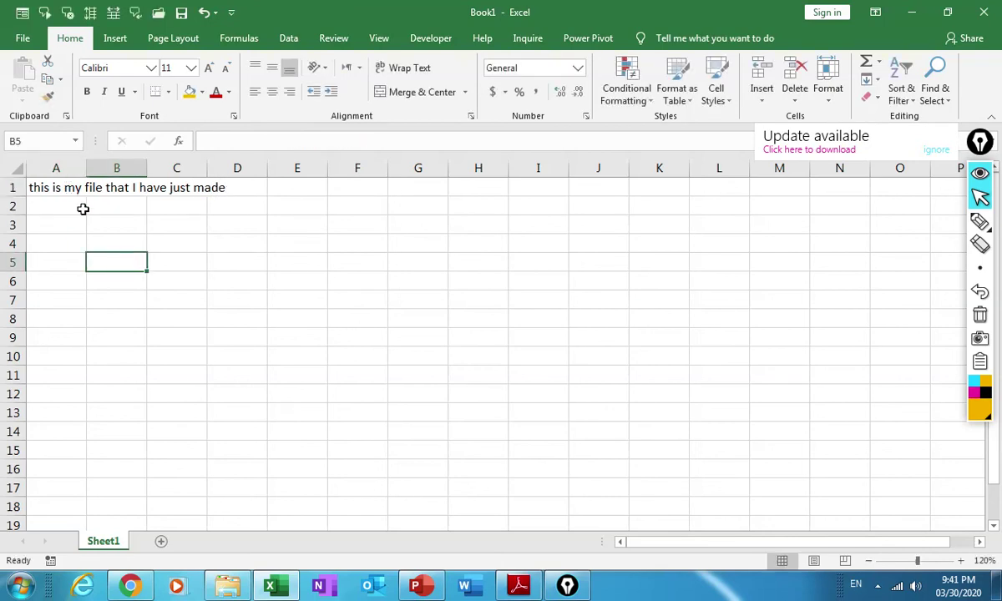
- Inspect cells A1, A3, B1, C1 and D1 one by one to check which cell holds the sentence
left_click(68, 189)
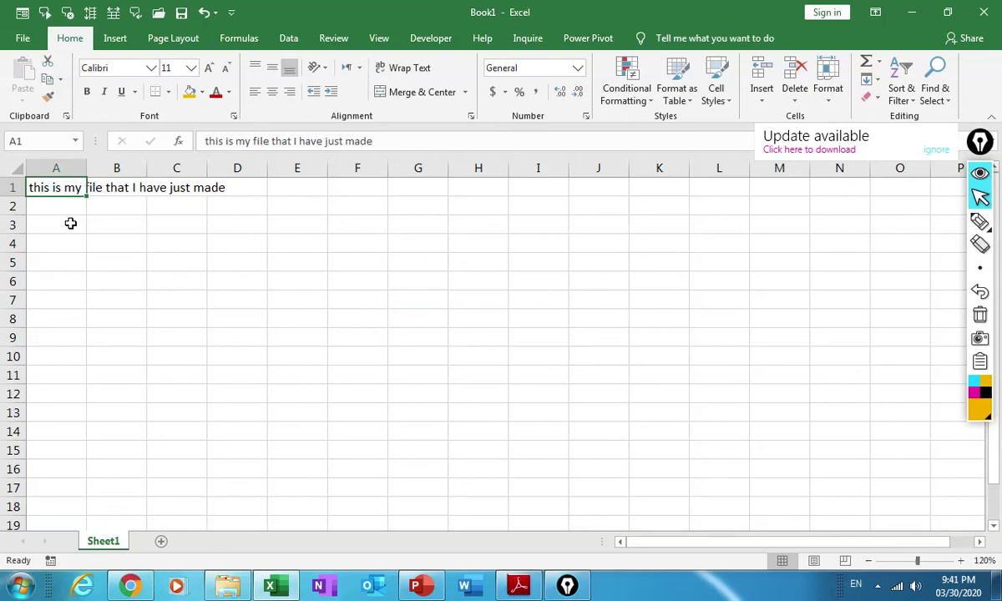
left_click(70, 223)
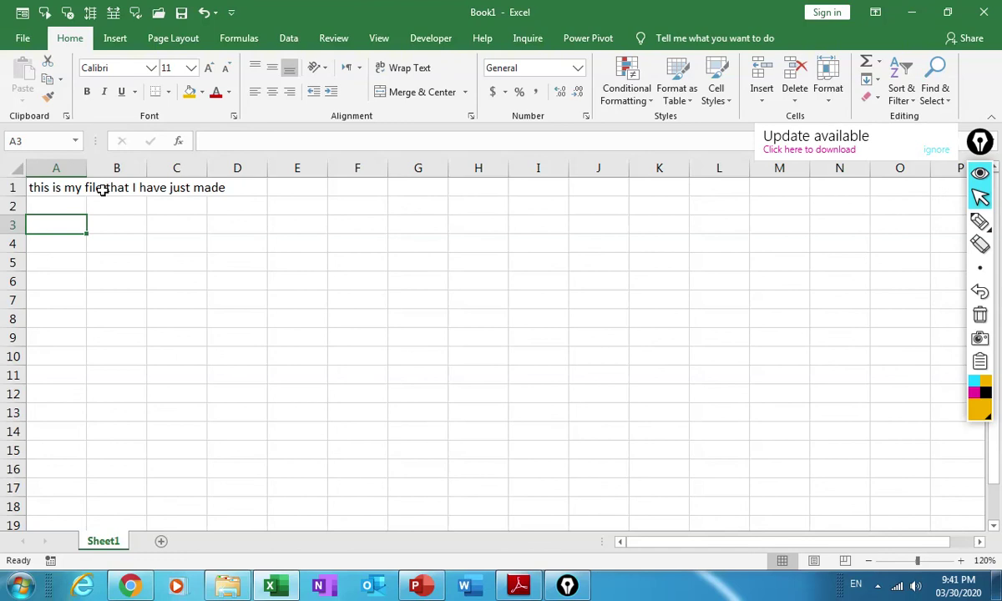
left_click(56, 189)
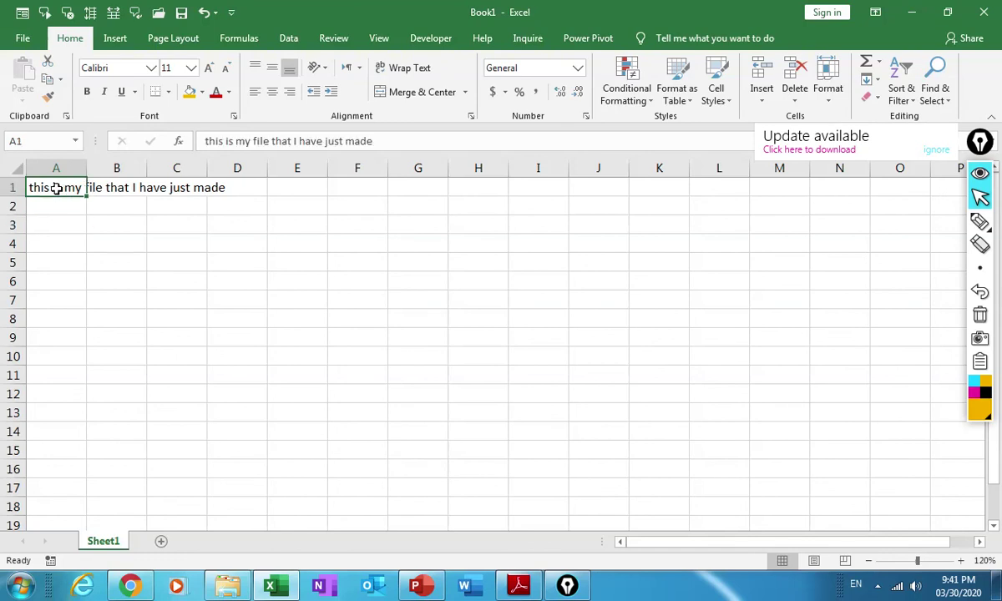
left_click(104, 188)
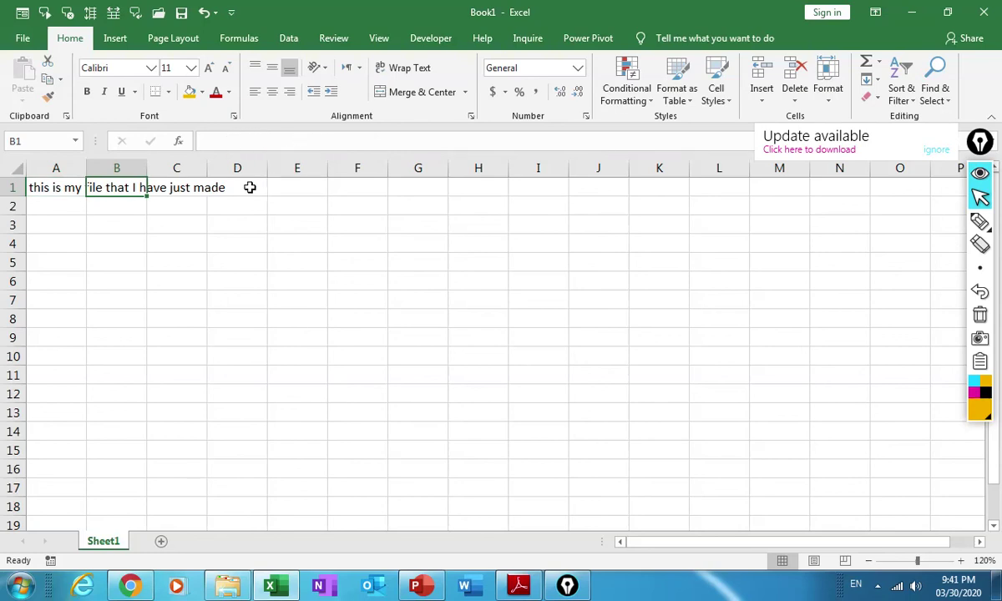
left_click(190, 188)
left_click(255, 187)
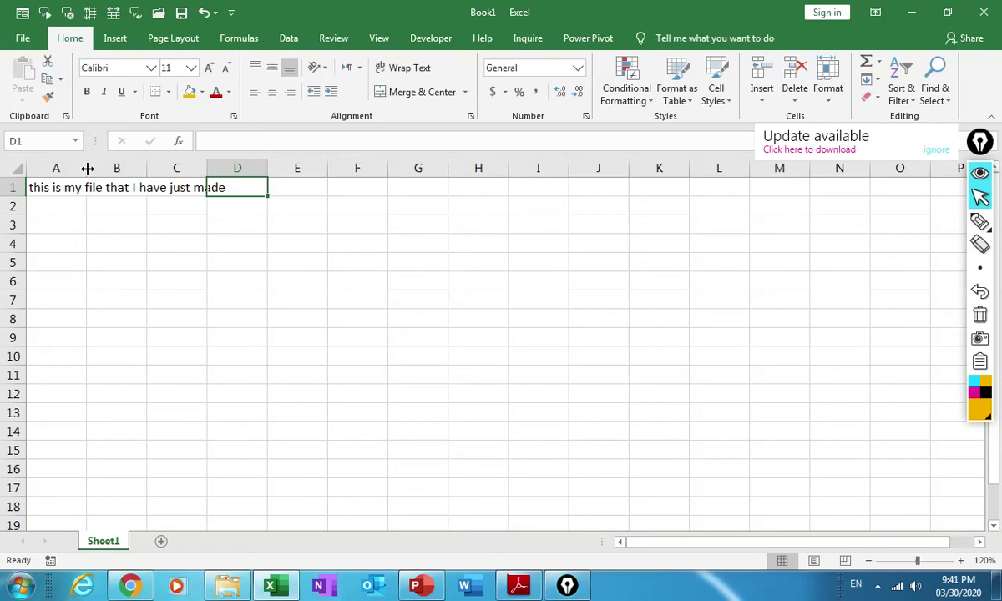
- Widen column A enough to hold the whole sentence, narrow it back to about one standard column, and select cell A1
left_click_drag(87, 169, 251, 170)
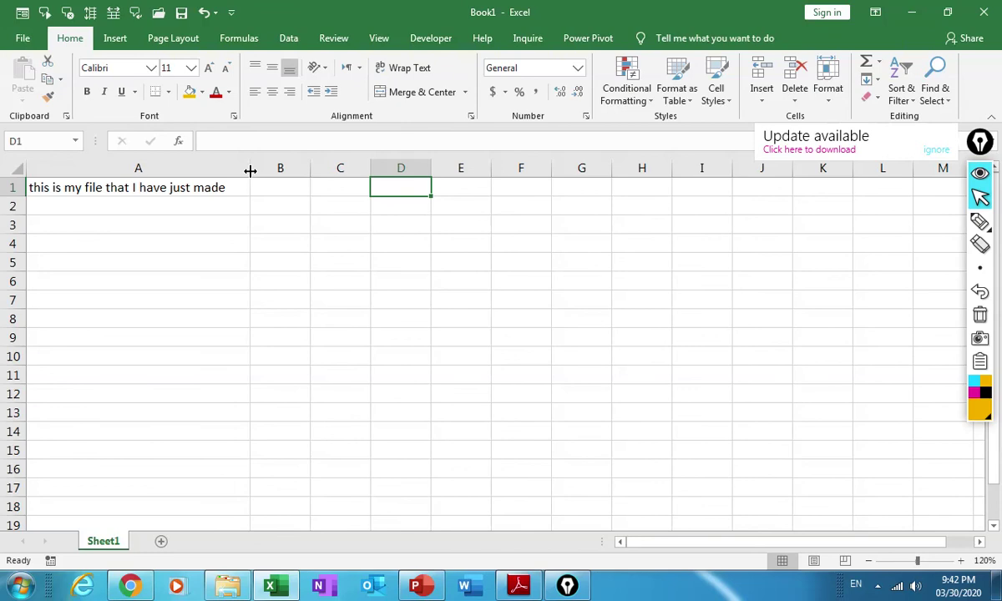
left_click_drag(251, 170, 90, 164)
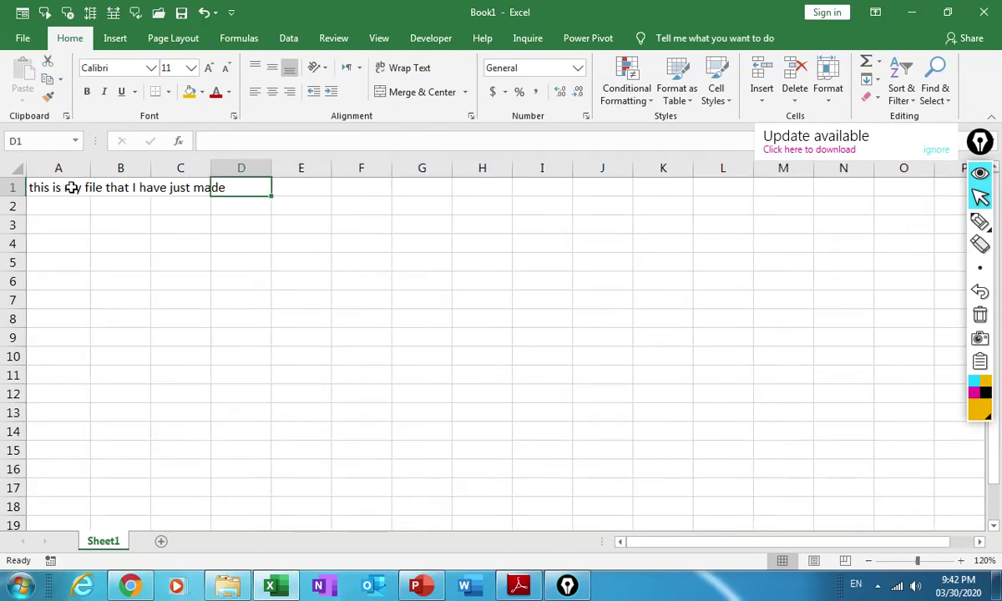
left_click(73, 187)
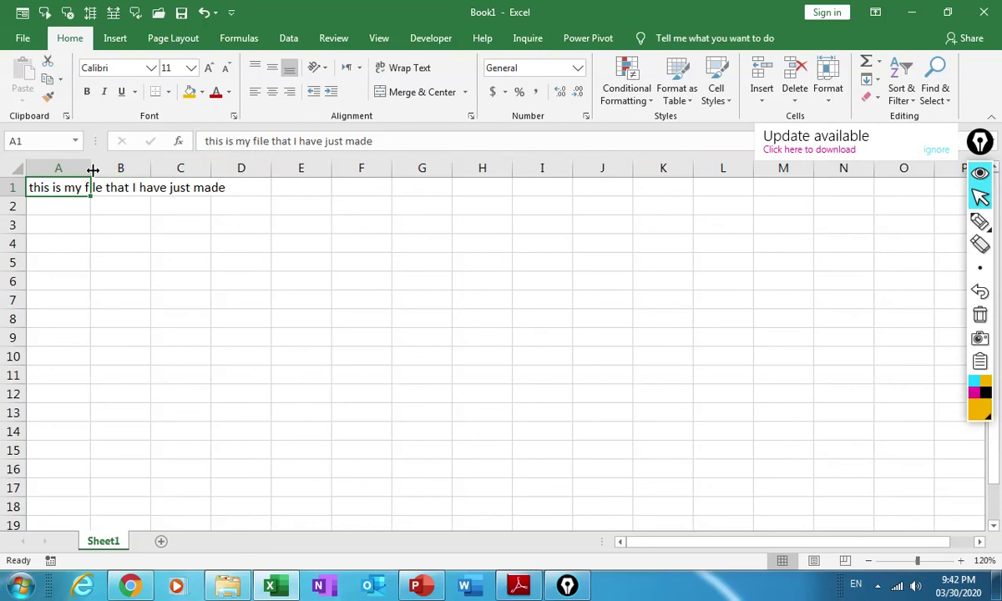
- Enter the headings "Name" in cell A3 and "Subject" in cell B3
left_click(72, 226)
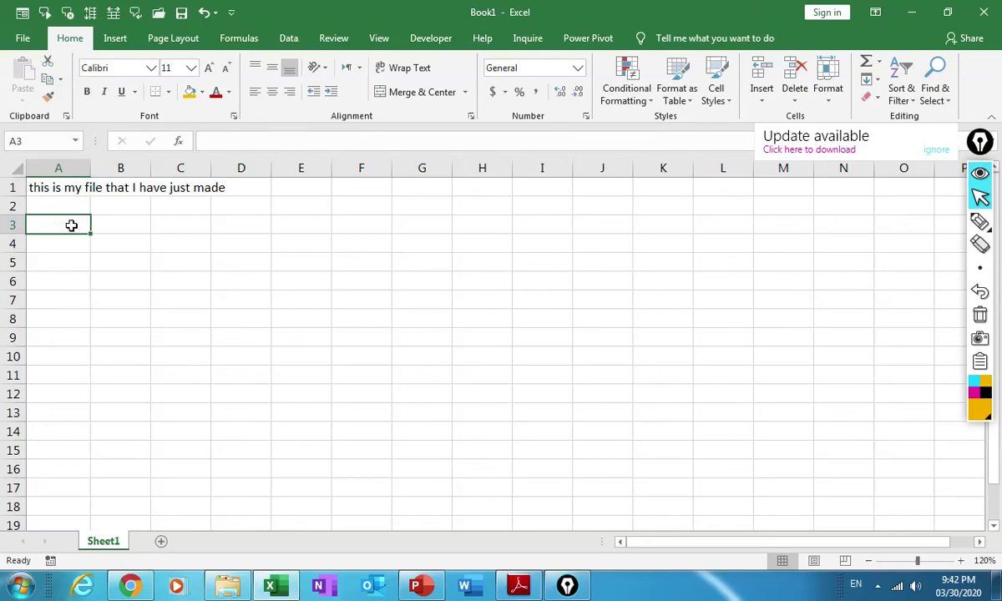
type("N")
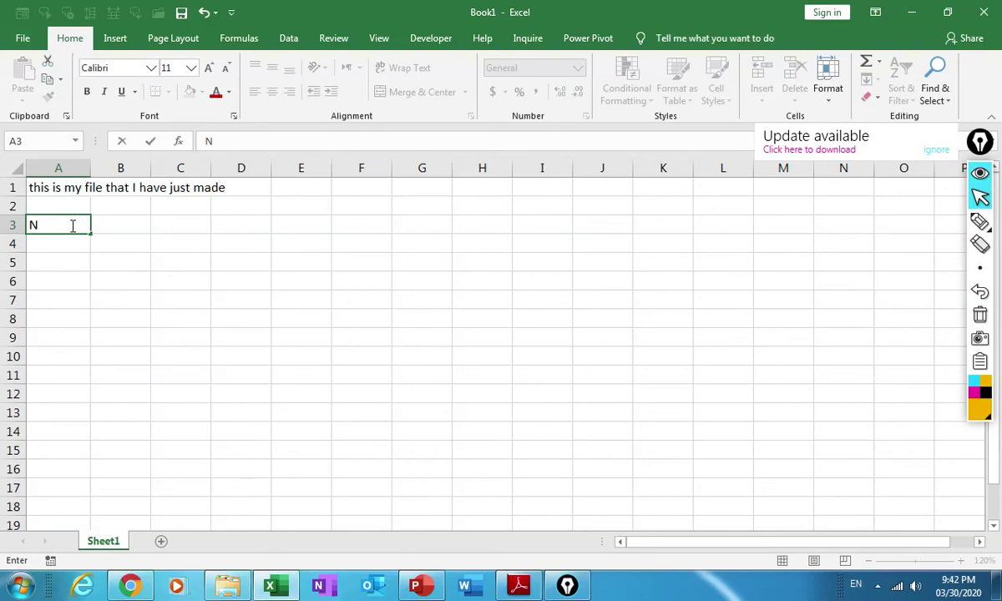
type("ame")
key("Tab")
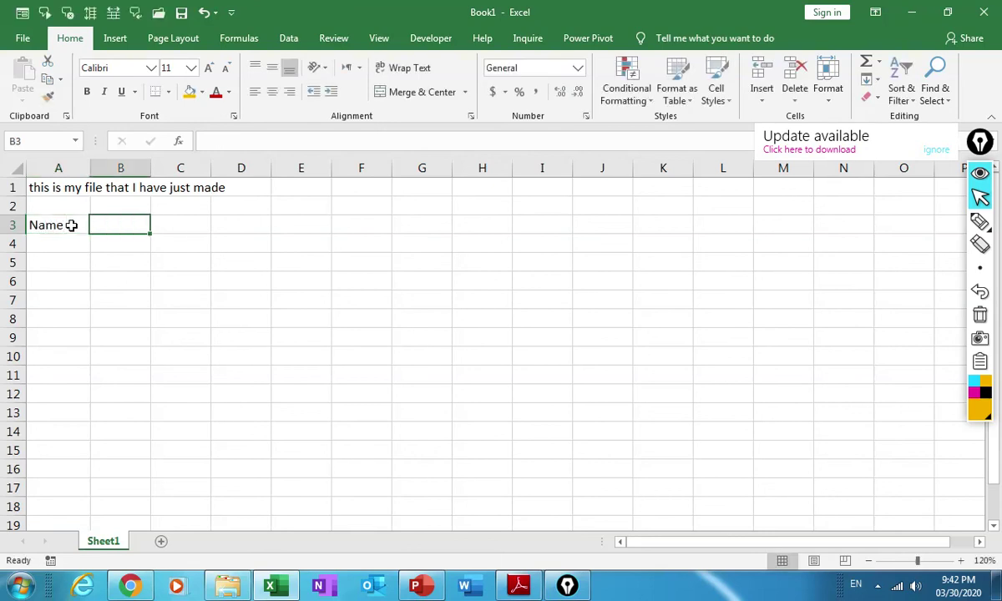
type("S")
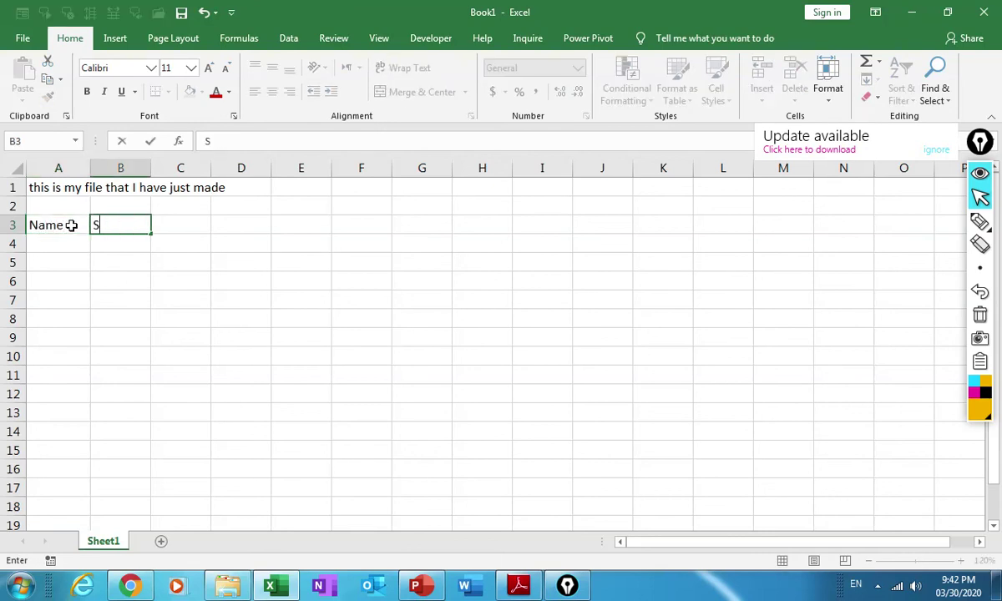
type("ubject")
left_click(142, 248)
- Fill the "Subject" heading from B3 across to D3 and check the contents of B3, C3 and D3
left_click(130, 225)
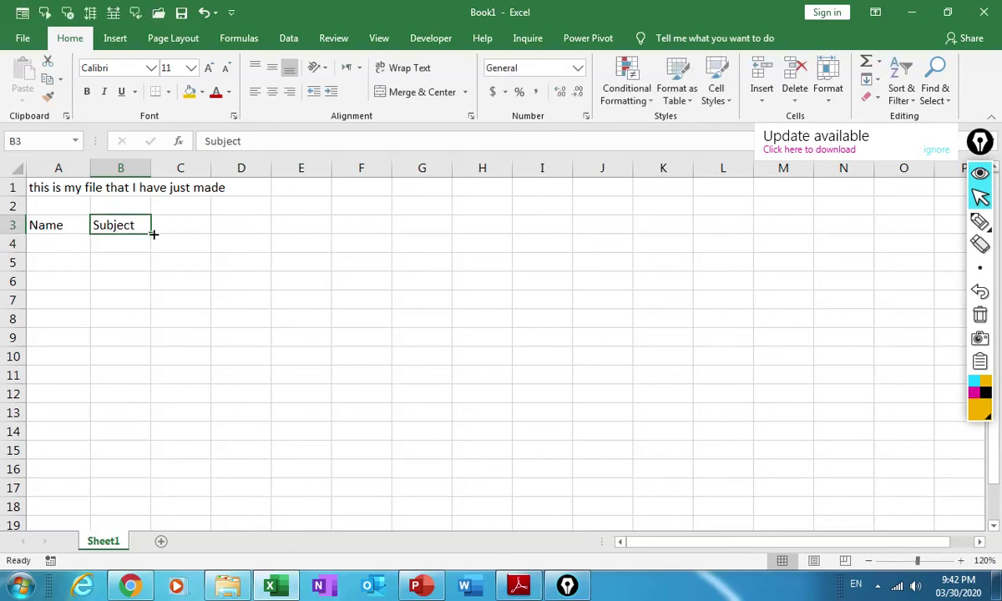
left_click_drag(154, 235, 247, 235)
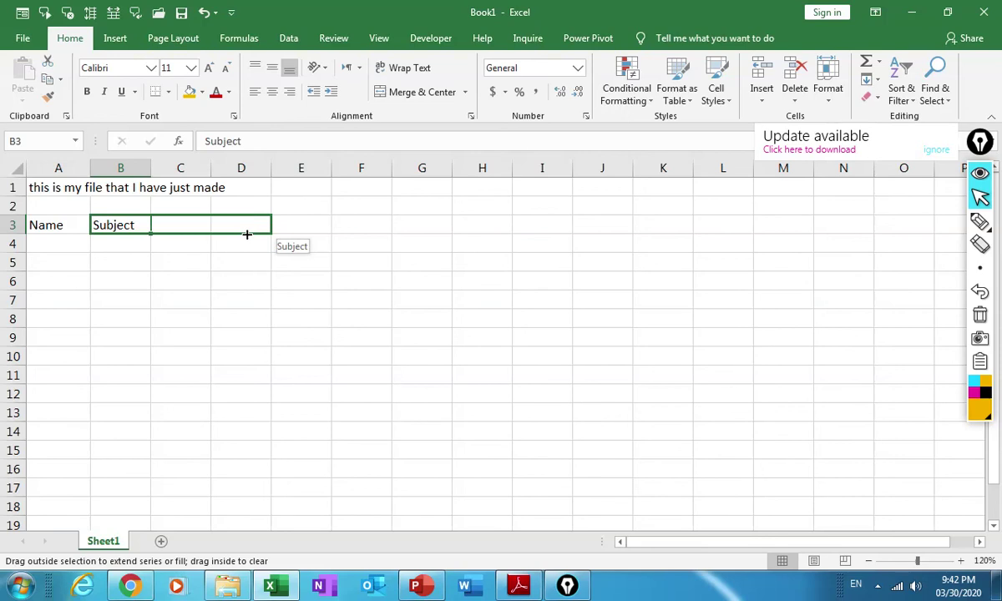
left_click_drag(247, 235, 247, 235)
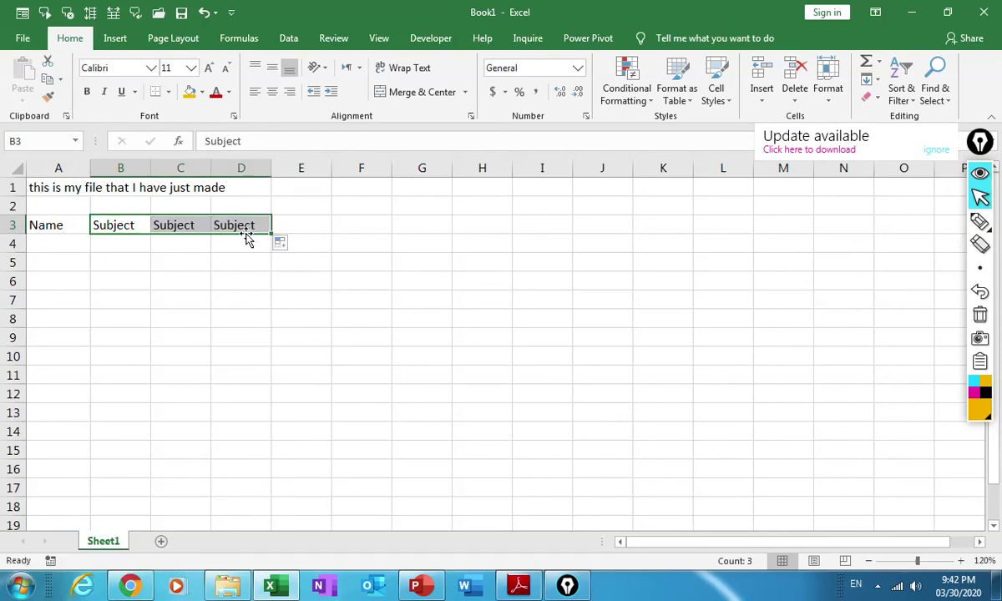
left_click(133, 227)
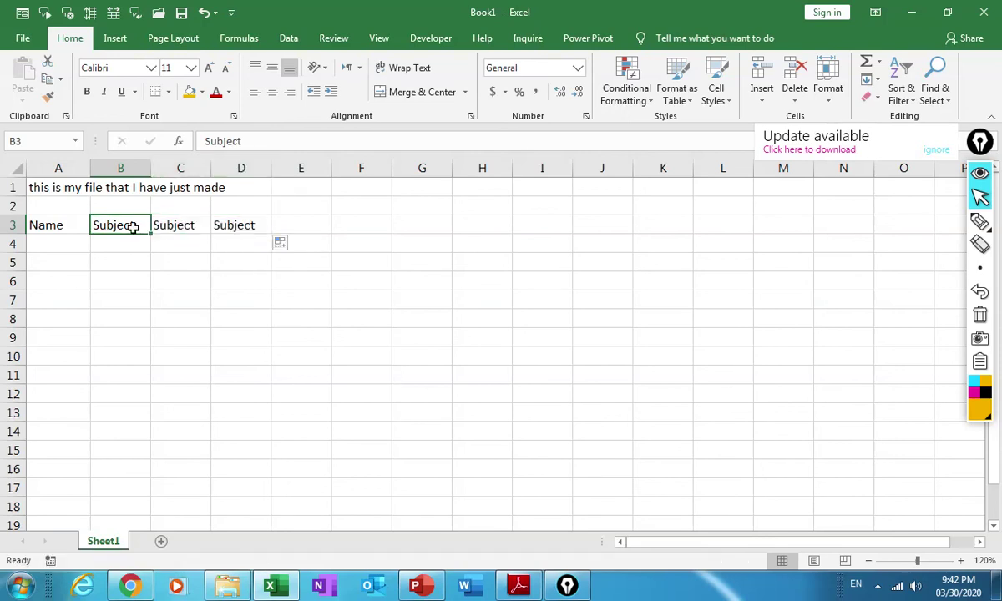
left_click(159, 226)
left_click(222, 227)
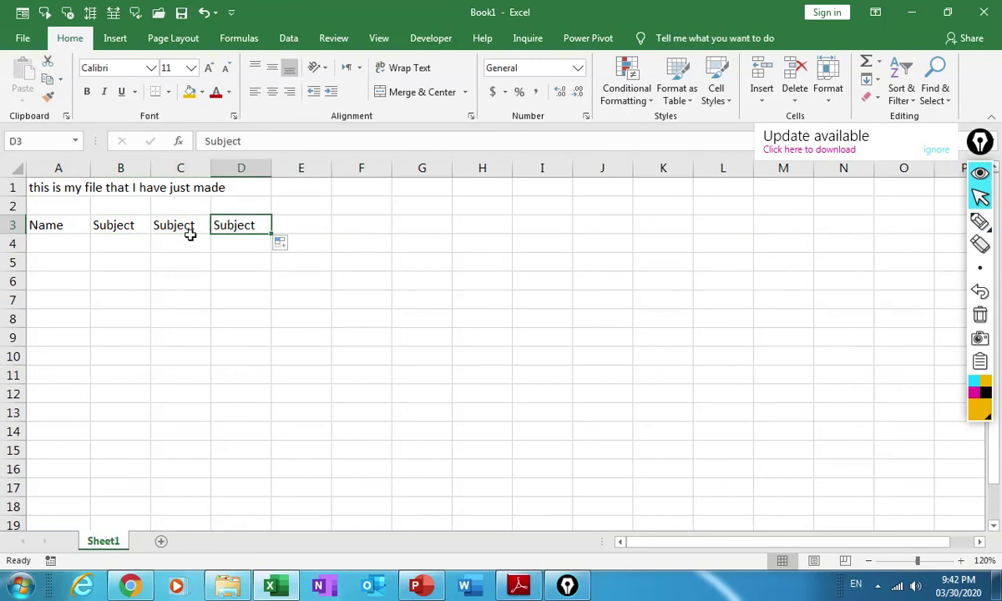
left_click(131, 223)
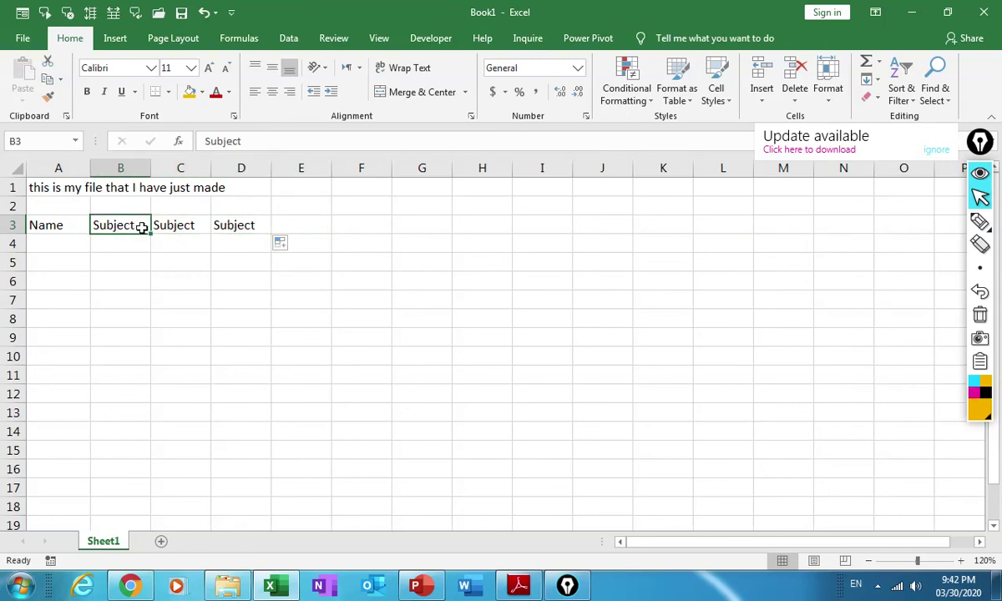
left_click(172, 225)
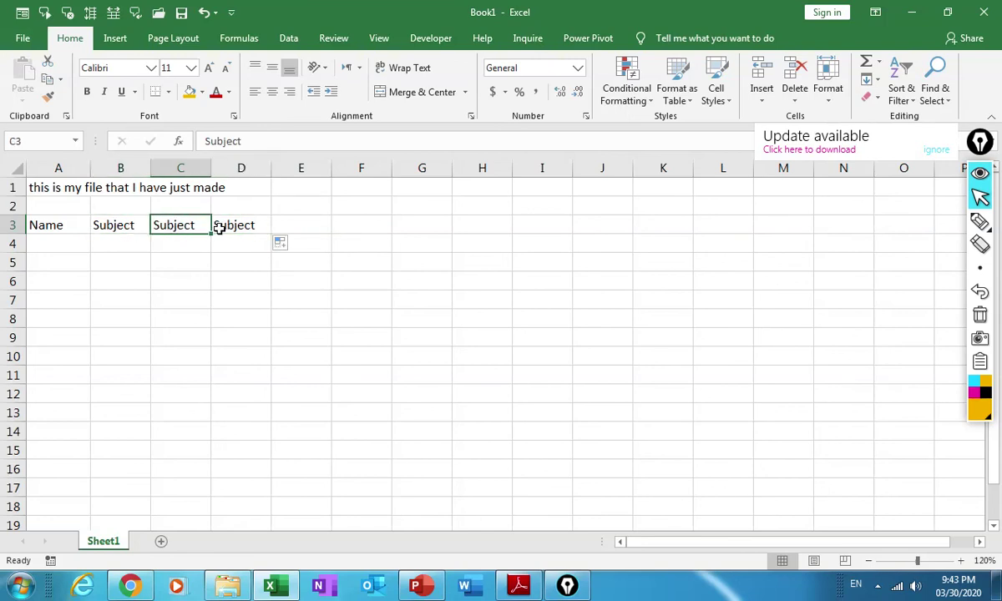
left_click(237, 228)
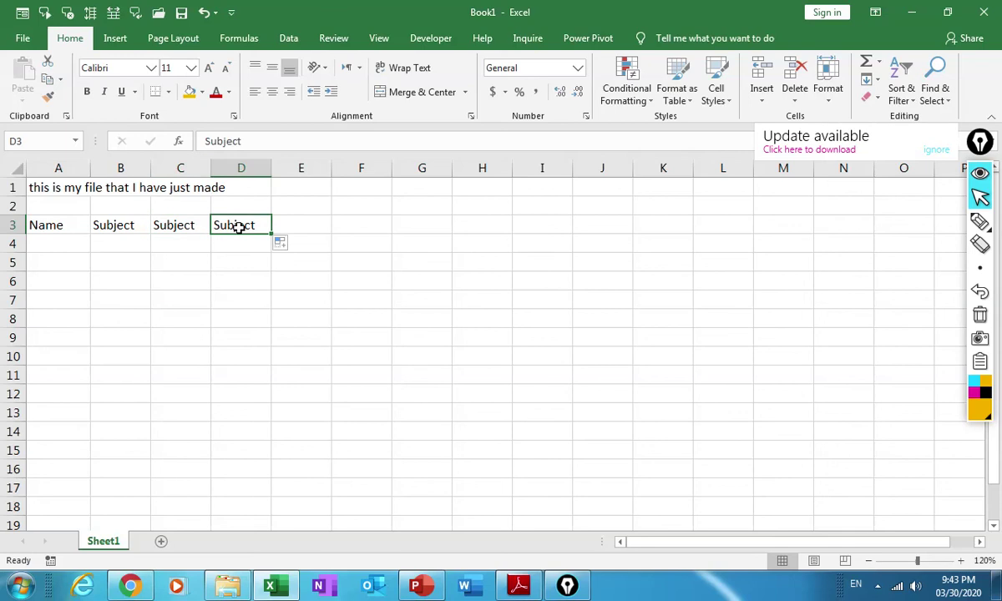
- Change the heading in B3 to "Subject 1" and fill it as a numbered series across to D3
left_click(142, 227)
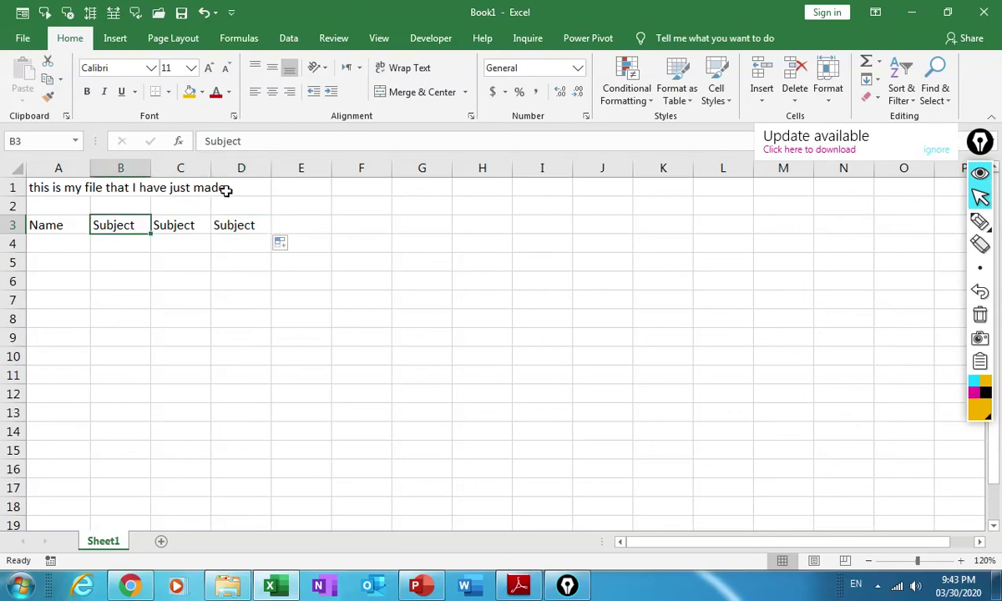
left_click(251, 140)
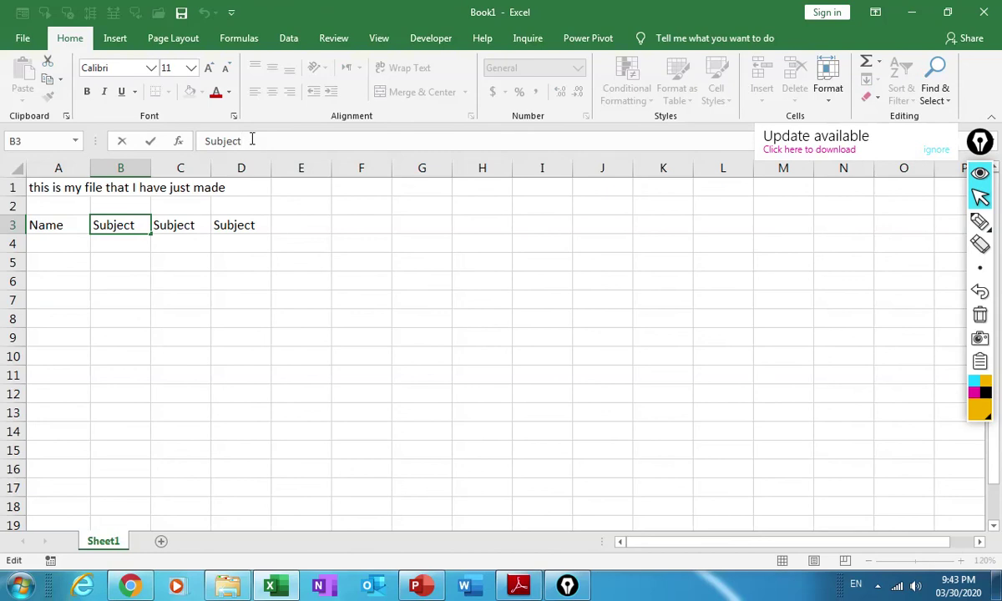
type("1")
left_click(244, 281)
left_click(133, 225)
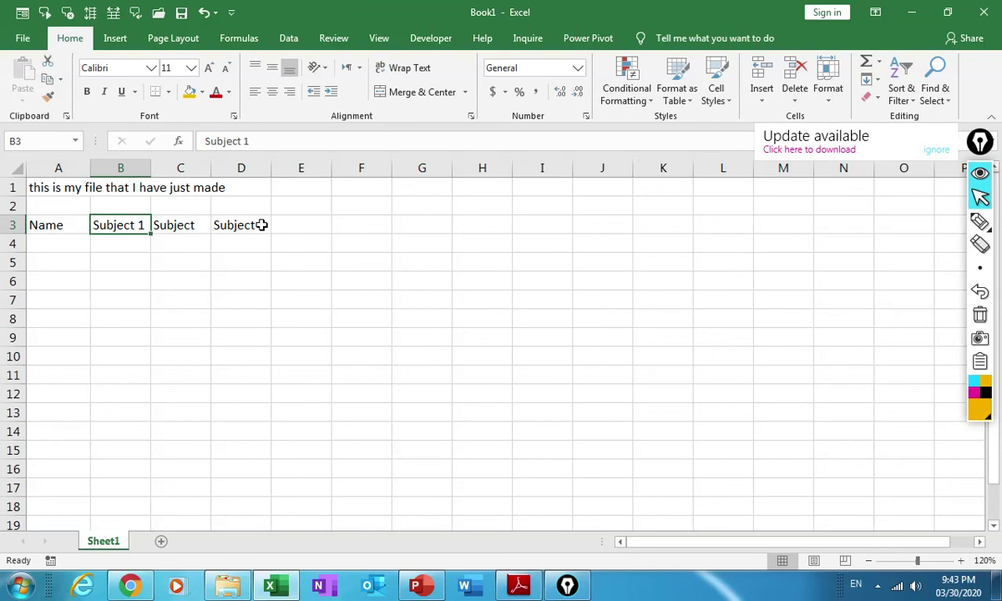
left_click_drag(151, 233, 266, 232)
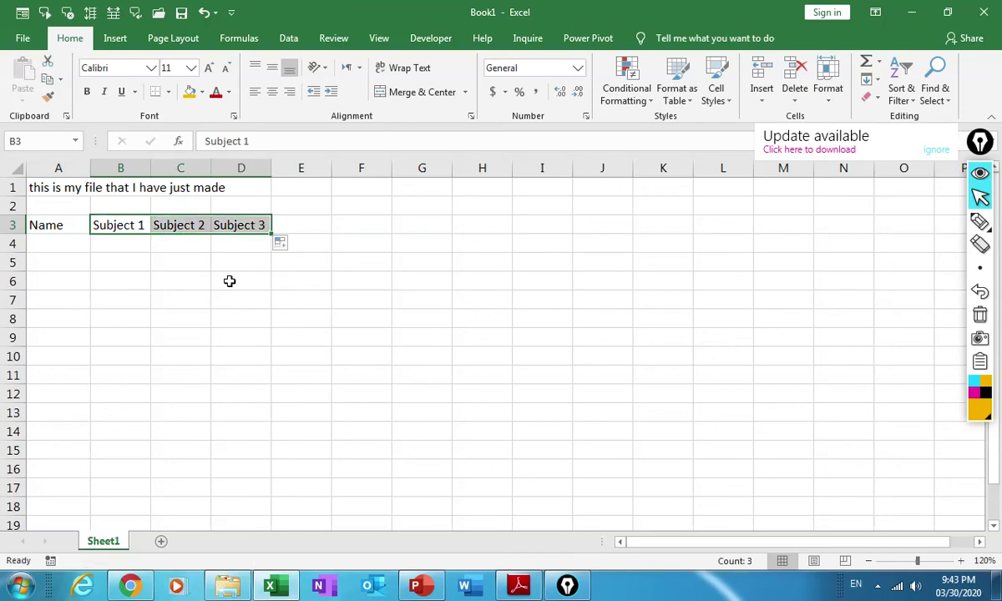
- Add the headings "Exam" in cell E3 and "Final result" in cell F3
left_click(129, 227)
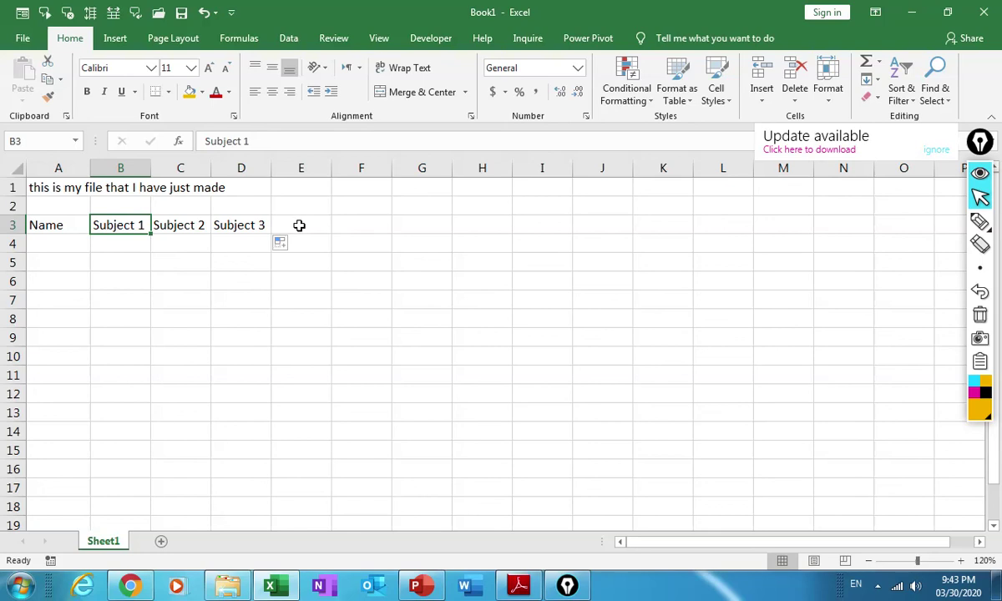
key("Right")
key("Right")
key("Right")
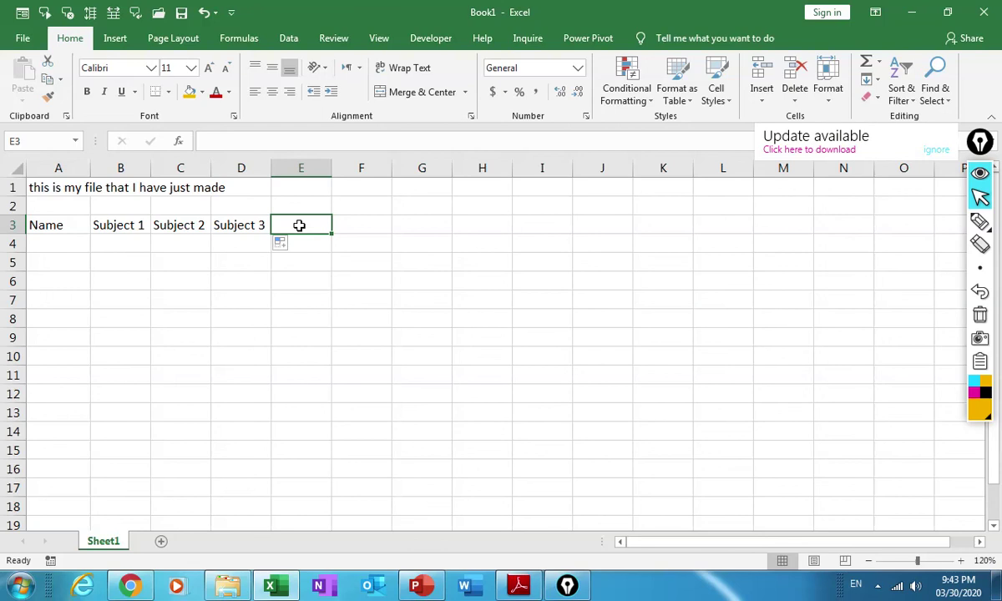
type("Exam")
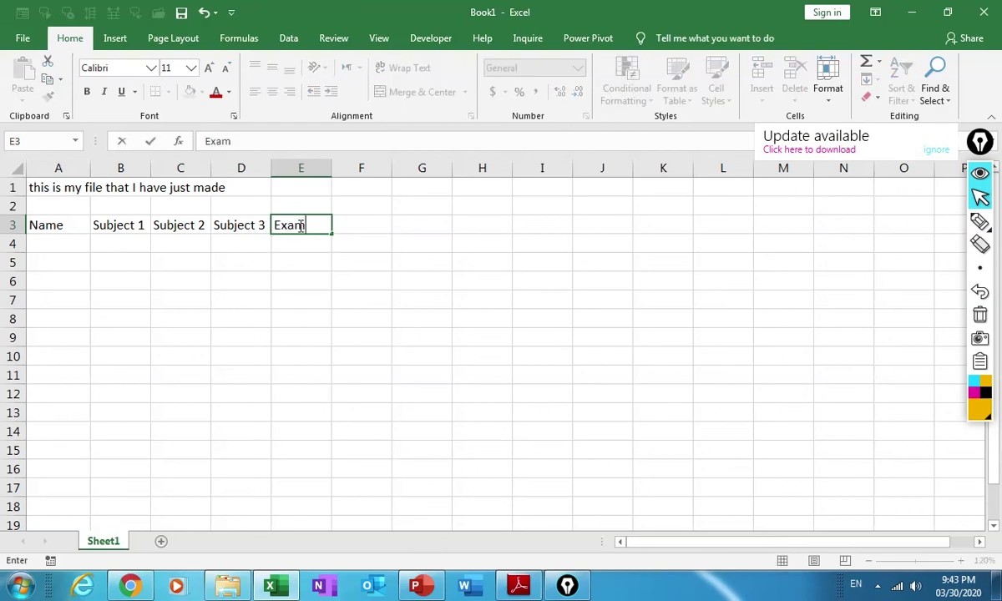
key("Tab")
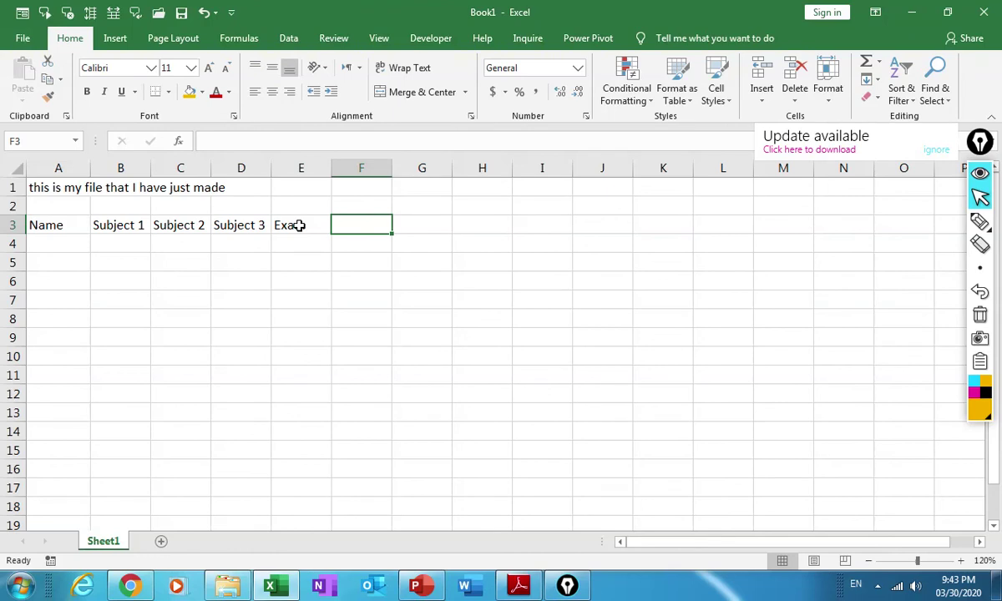
type("Final")
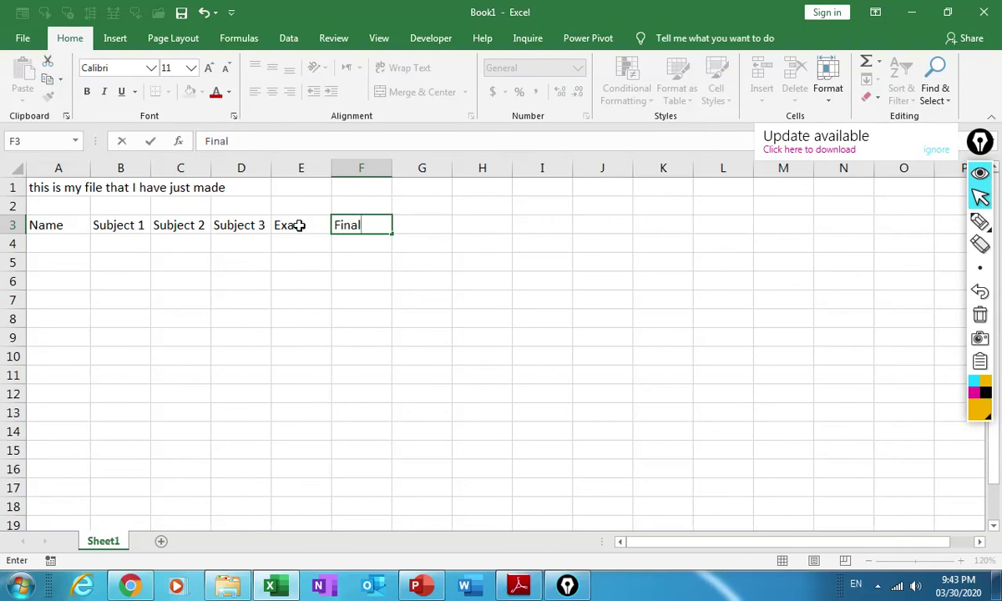
type(" result")
key("Return")
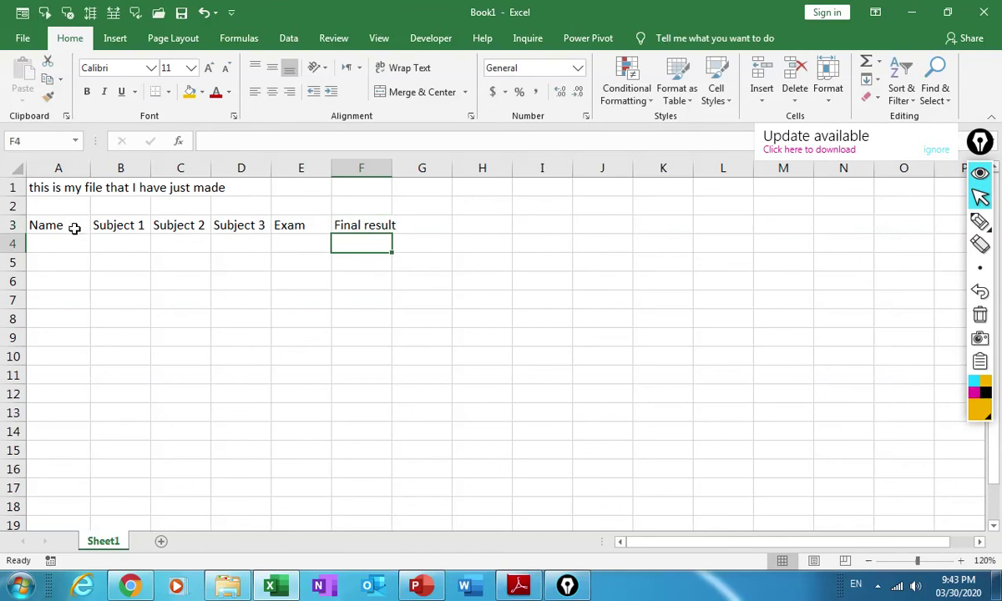
- Select the heading row A3:F3 and autofit the widths of columns F and E to their contents
left_click_drag(74, 225, 179, 225)
left_click_drag(276, 225, 351, 221)
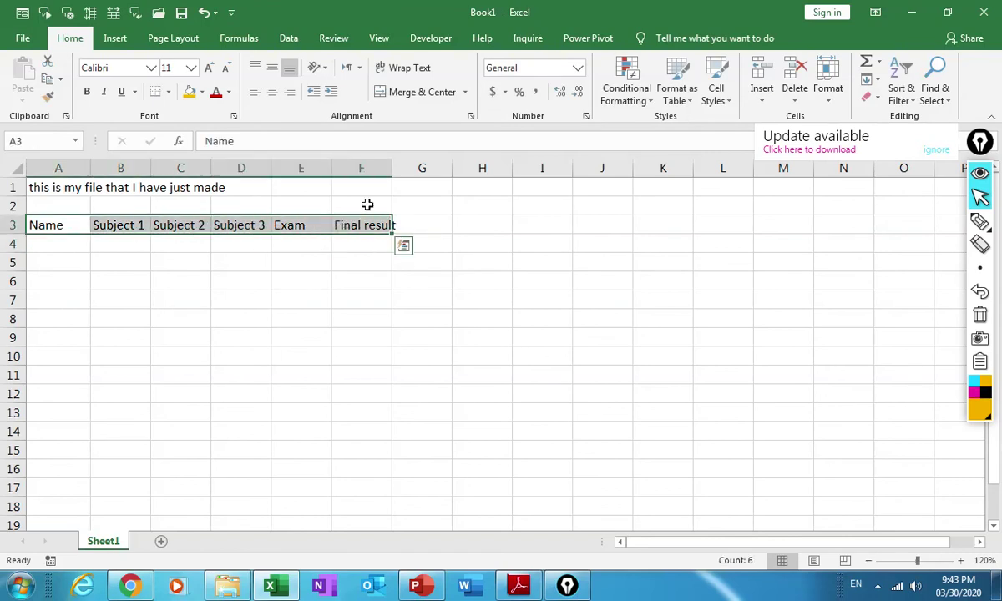
double_click(393, 170)
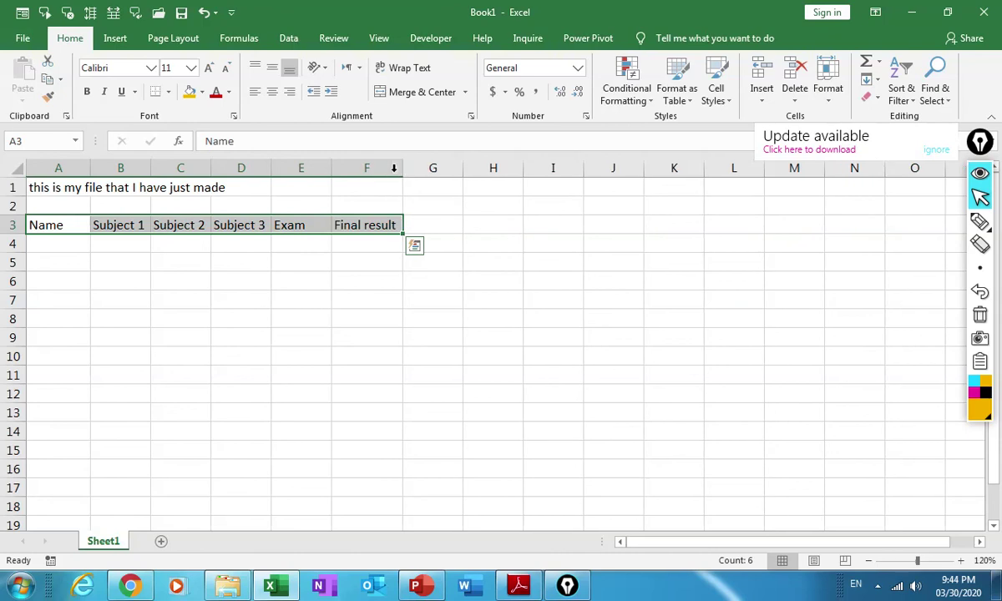
double_click(329, 167)
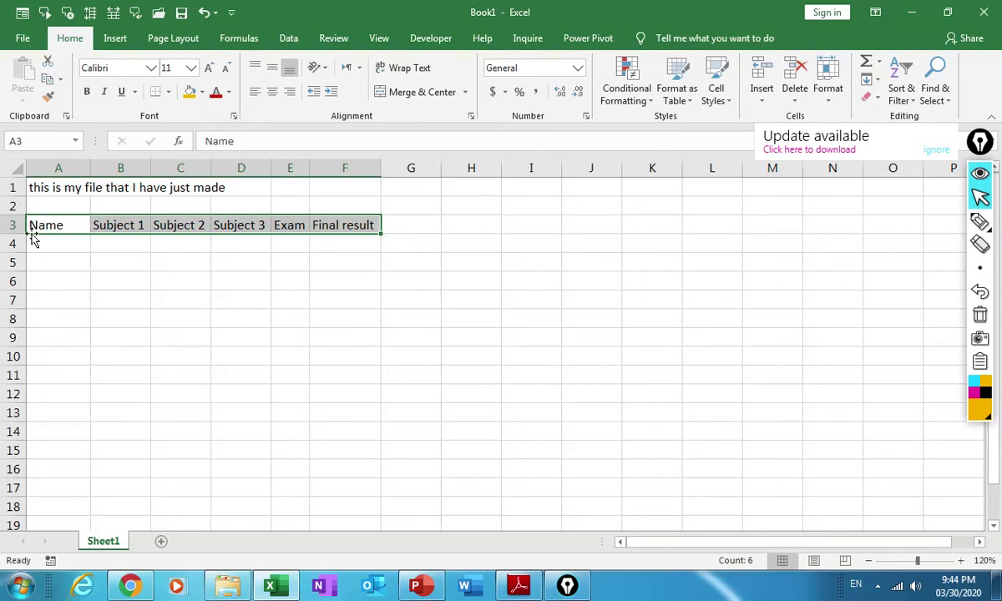
- Give the selected headings a black fill and white font colour, and deselect them by selecting cell B7
left_click(203, 93)
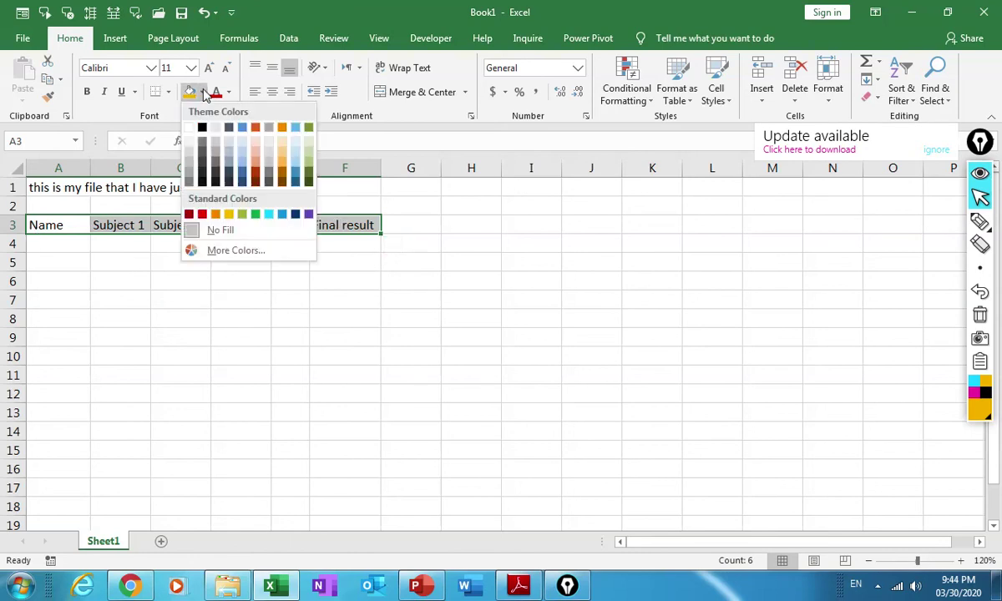
left_click(201, 132)
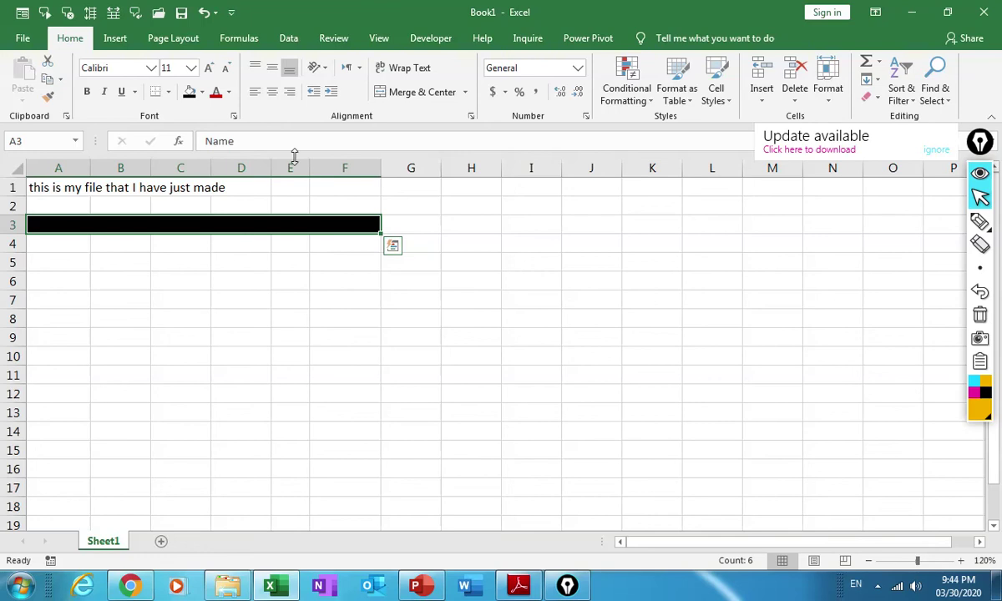
left_click(229, 93)
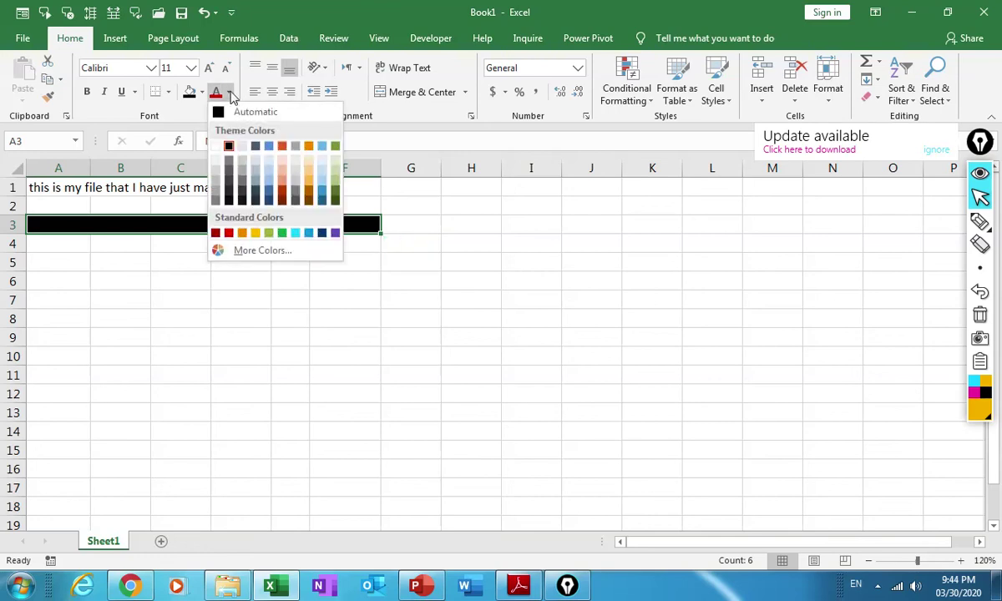
left_click(215, 147)
left_click(145, 293)
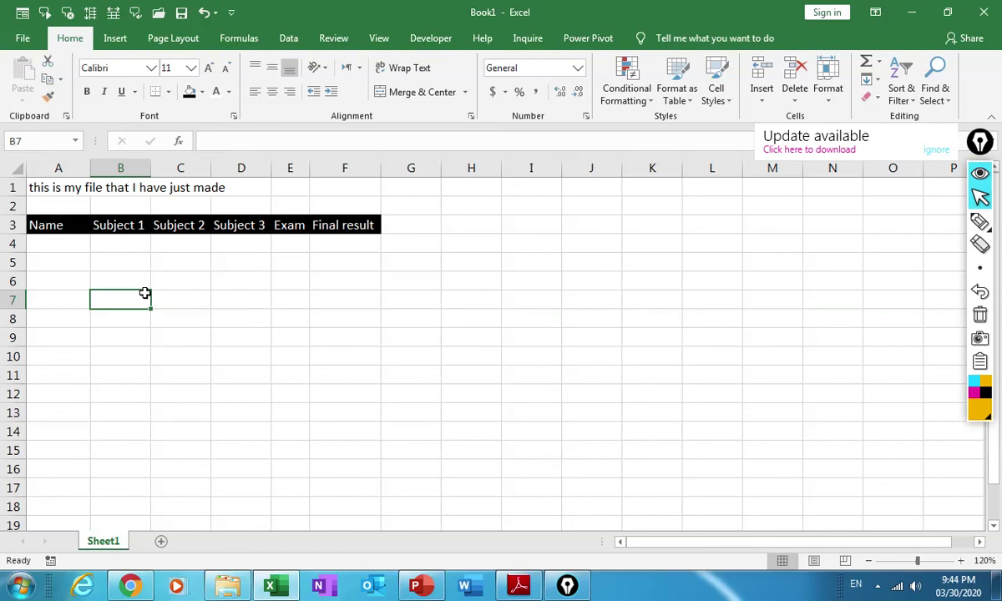
- Enter "a" as the first entry under the Name heading, in cell A4
left_click(70, 244)
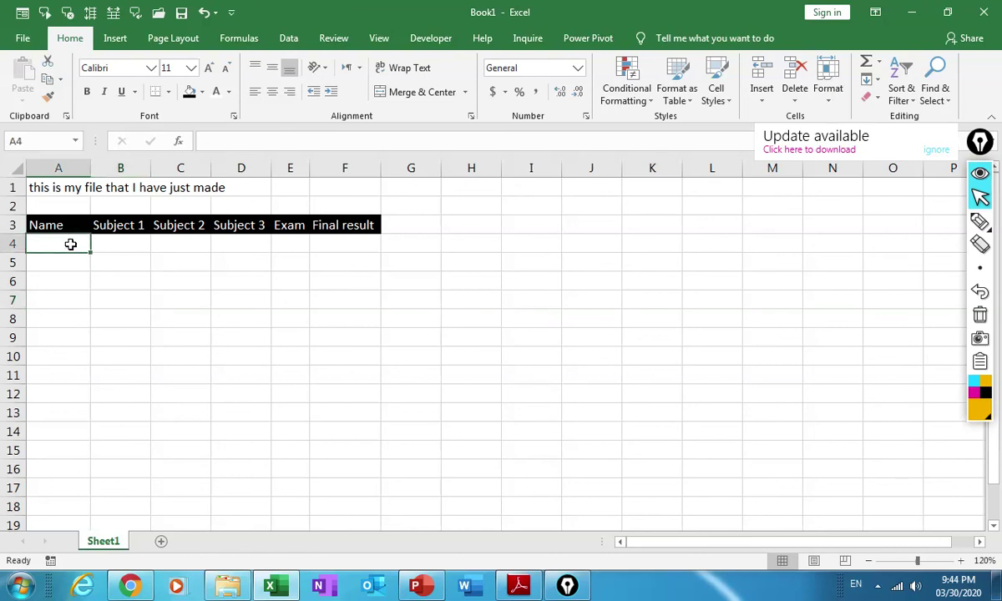
type("aa")
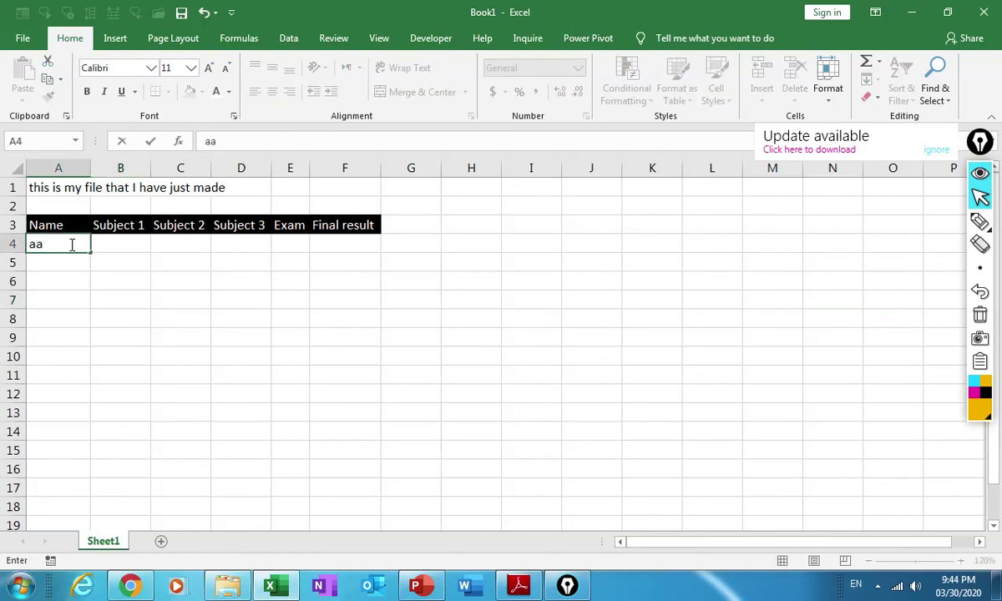
key("Return")
left_click(70, 244)
key("BackSpace")
type("a")
key("Return")
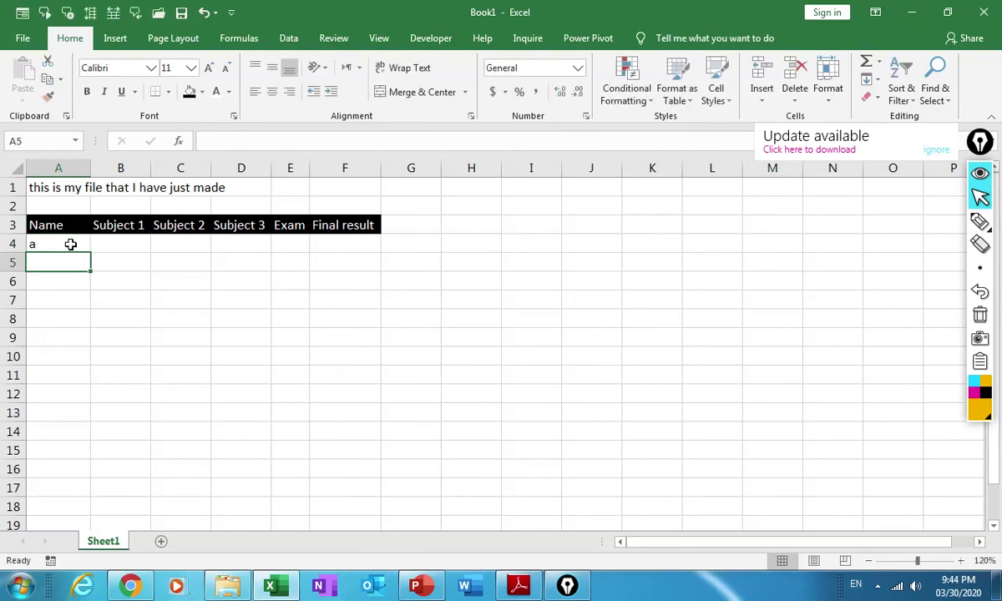
- Enter "b", "c" and "d" in cells A5 to A7 and go back to cell A4
type("b")
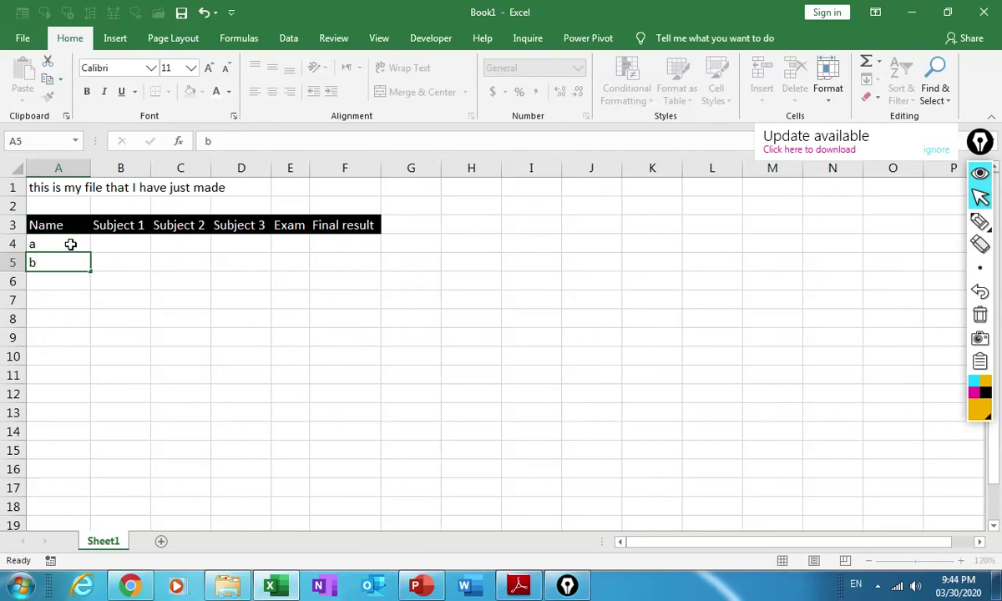
key("Return")
type("c")
key("Return")
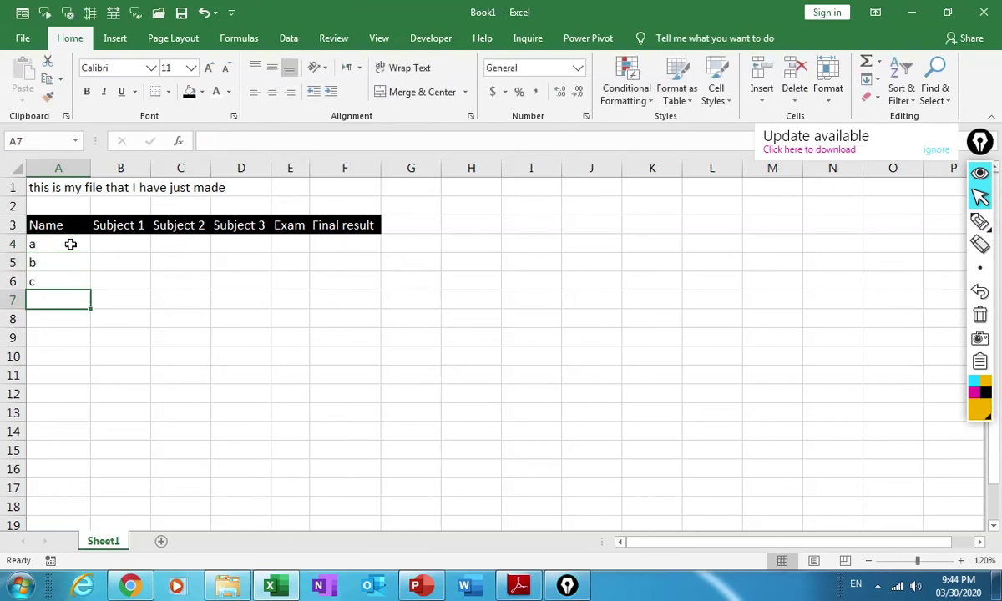
type("d")
key("Return")
key("Up")
key("Up")
key("Up")
key("Up")
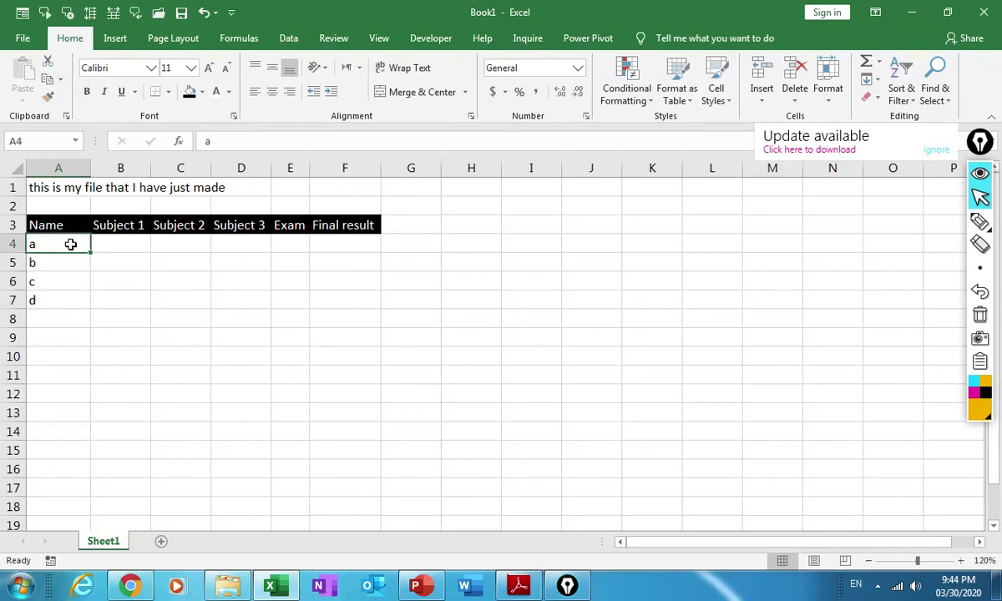
- Enter student a's marks in row 4: 10, 10 and 9 for Subjects 1 to 3, and 70 for the Exam
key("Right")
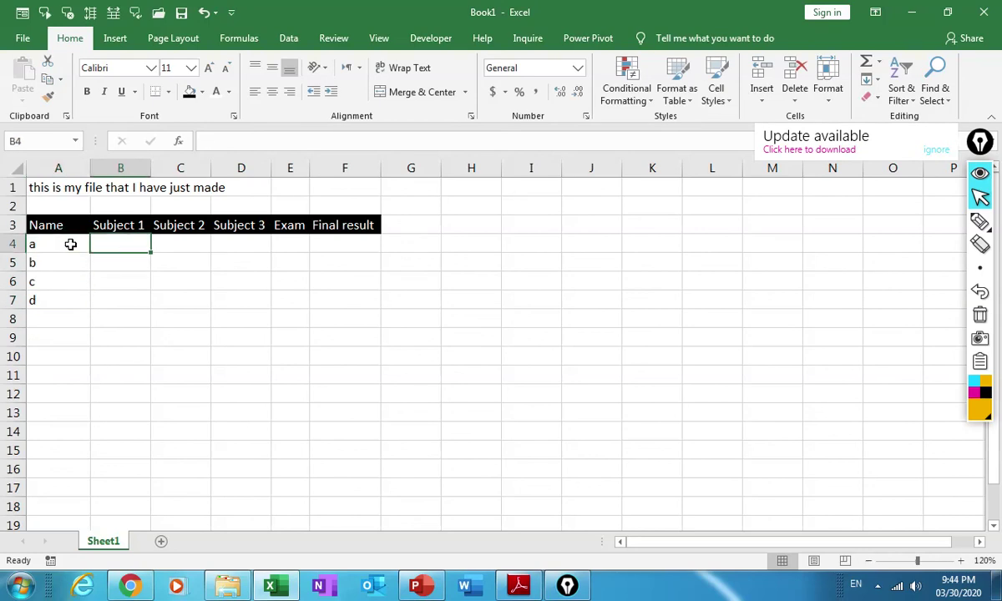
type("10")
key("Tab")
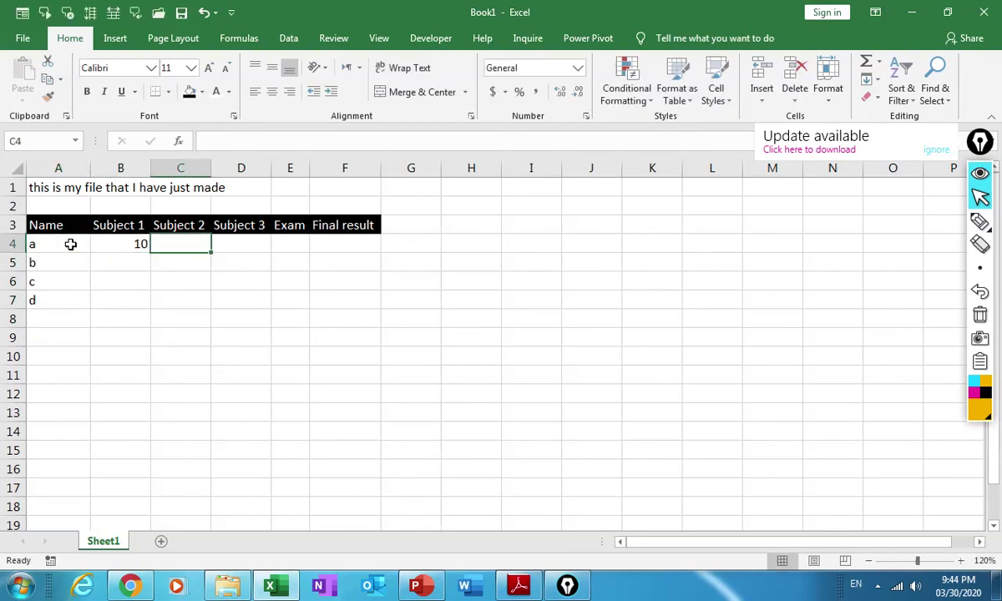
type("10")
key("Tab")
type("9")
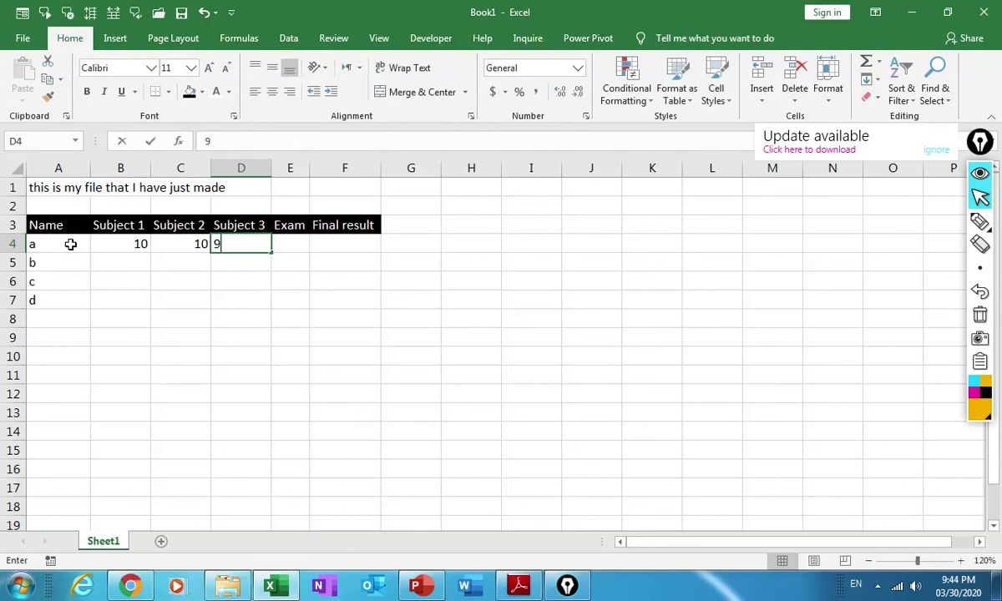
key("Tab")
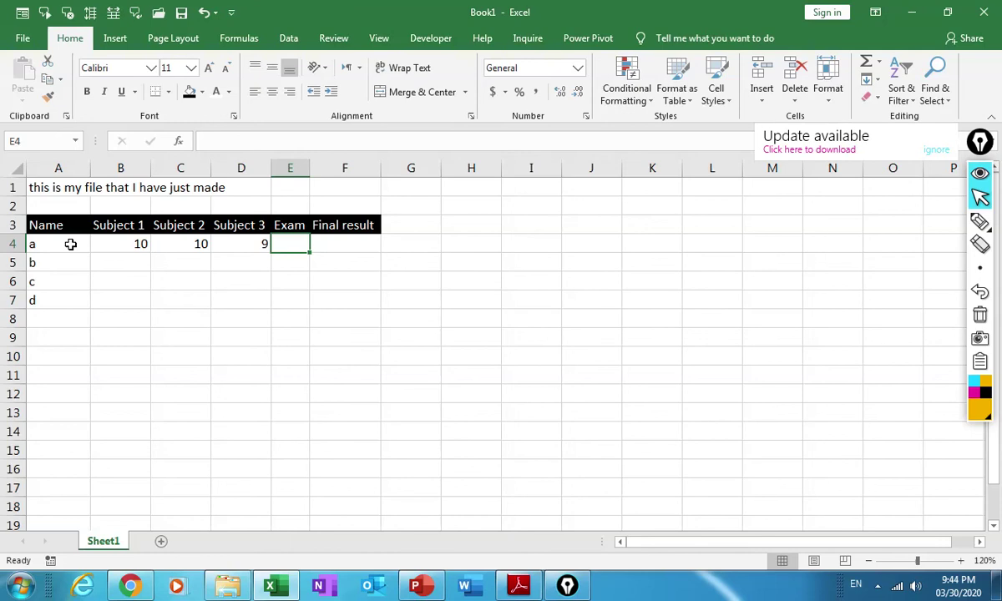
type("70")
key("Return")
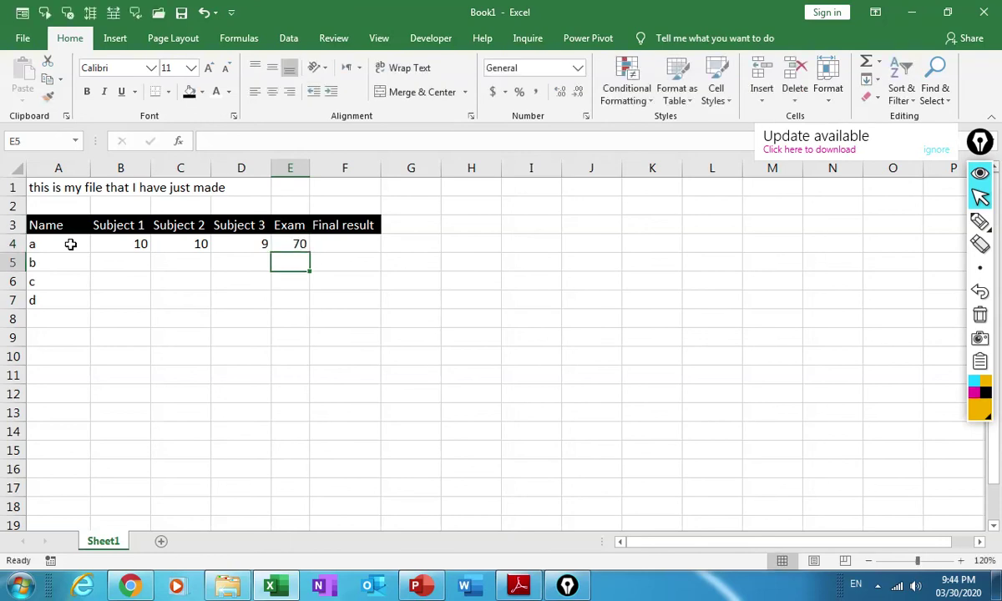
- Enter 9 as student b's Subject 1 mark in cell B5
key("Left")
key("Left")
key("Left")
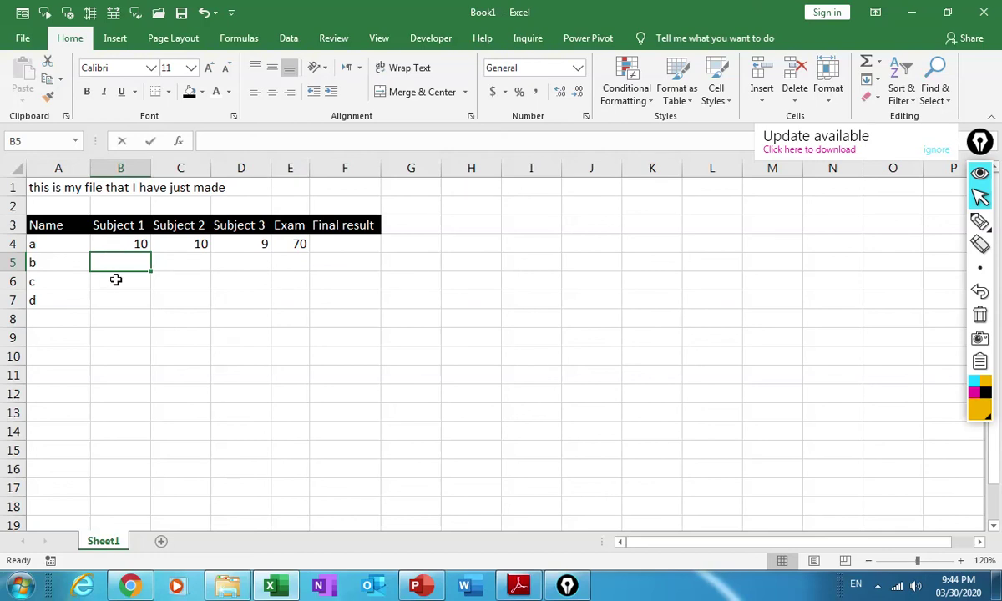
type("9")
key("Return")
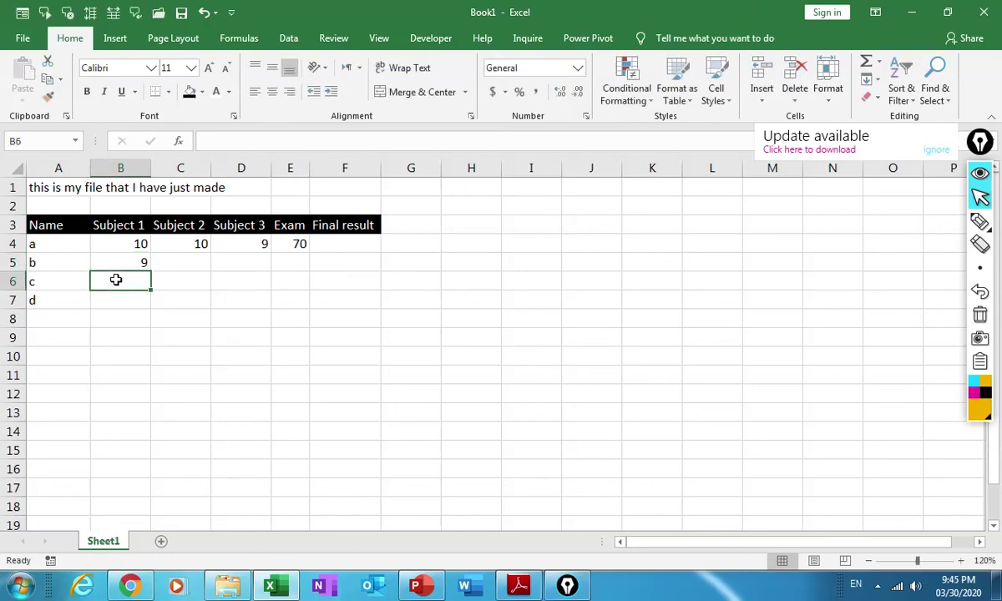
- Select the Subject 1 range B4:B7 and enter 10, 9, 7 and 8 down it within the selection
left_click_drag(125, 243, 117, 294)
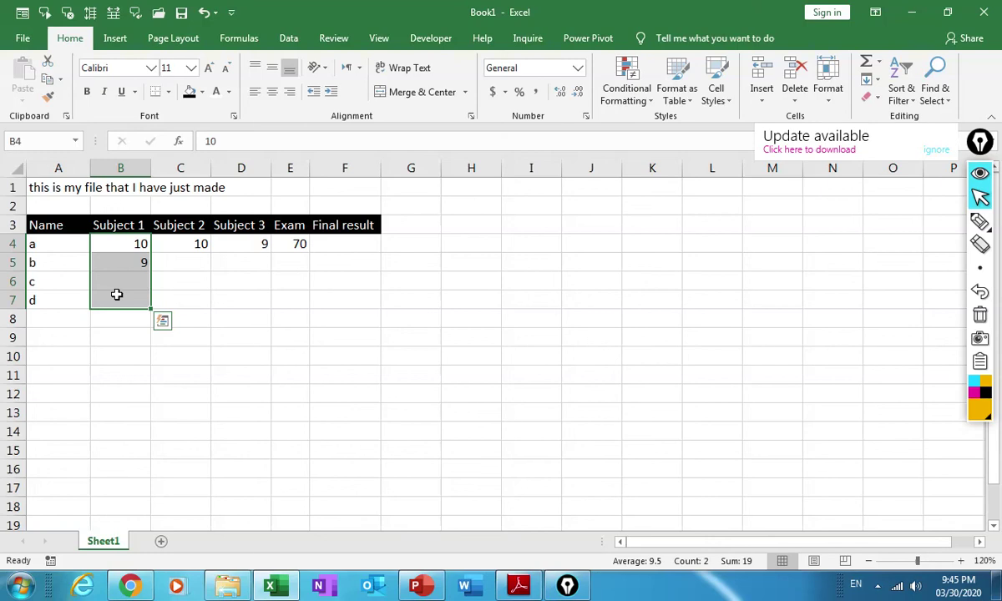
type("10")
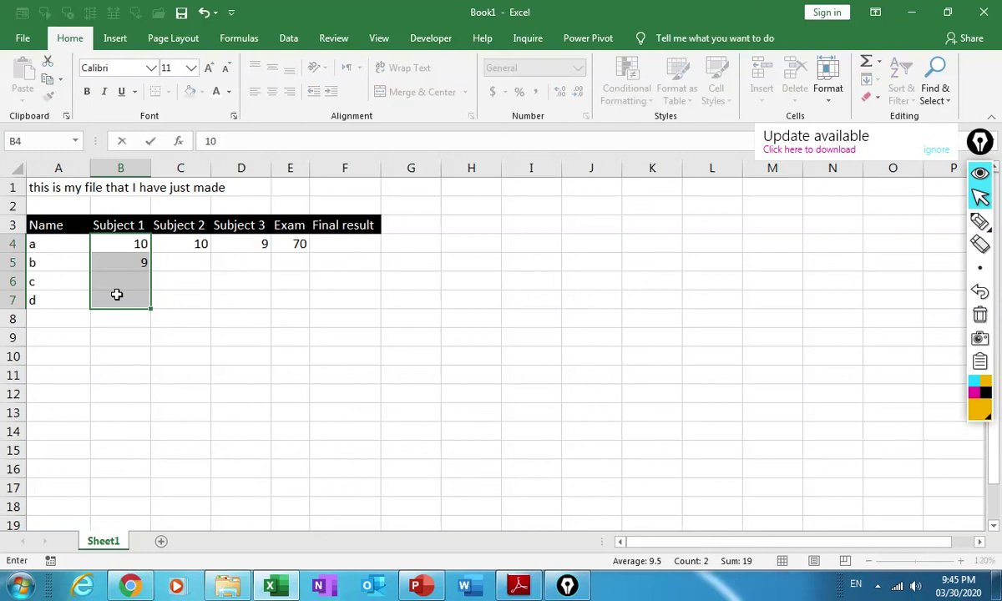
key("Return")
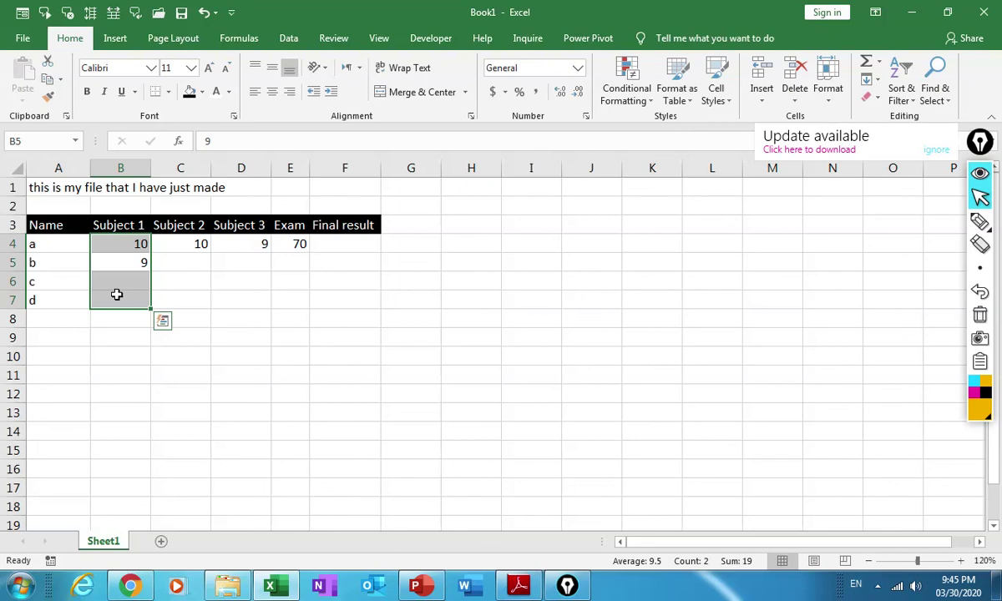
type("9")
key("Return")
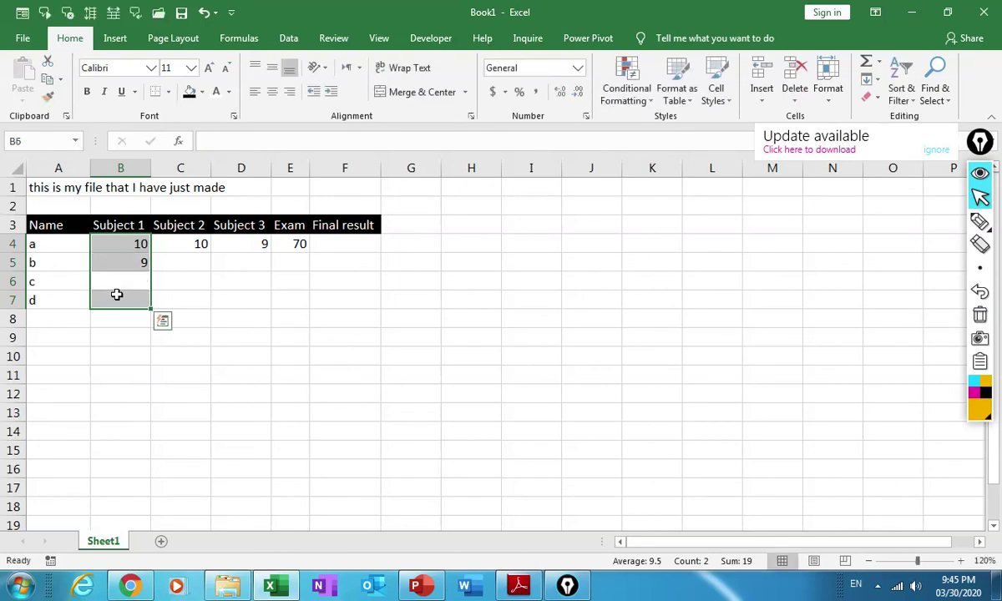
type("7")
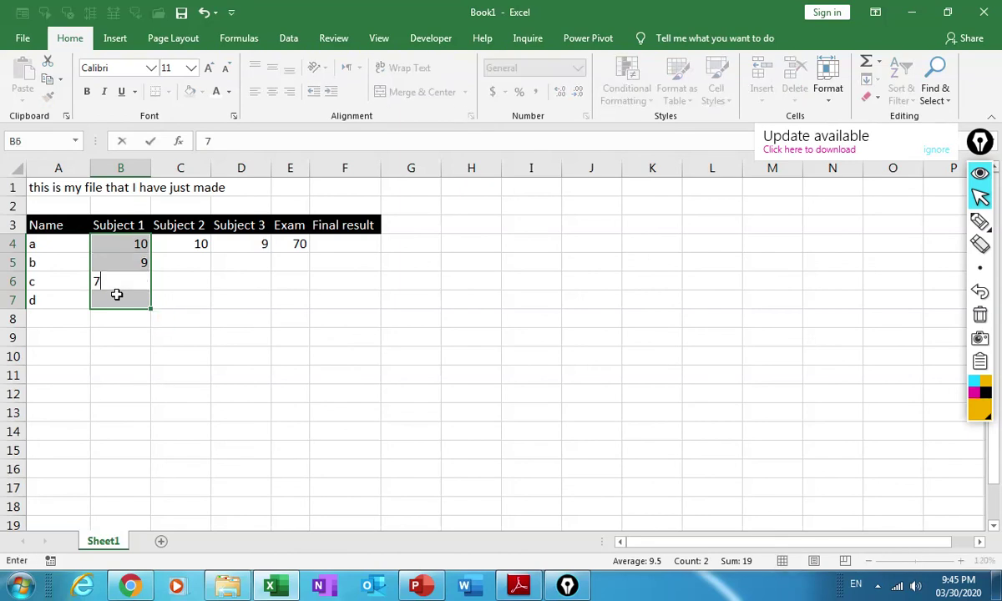
key("Return")
type("8")
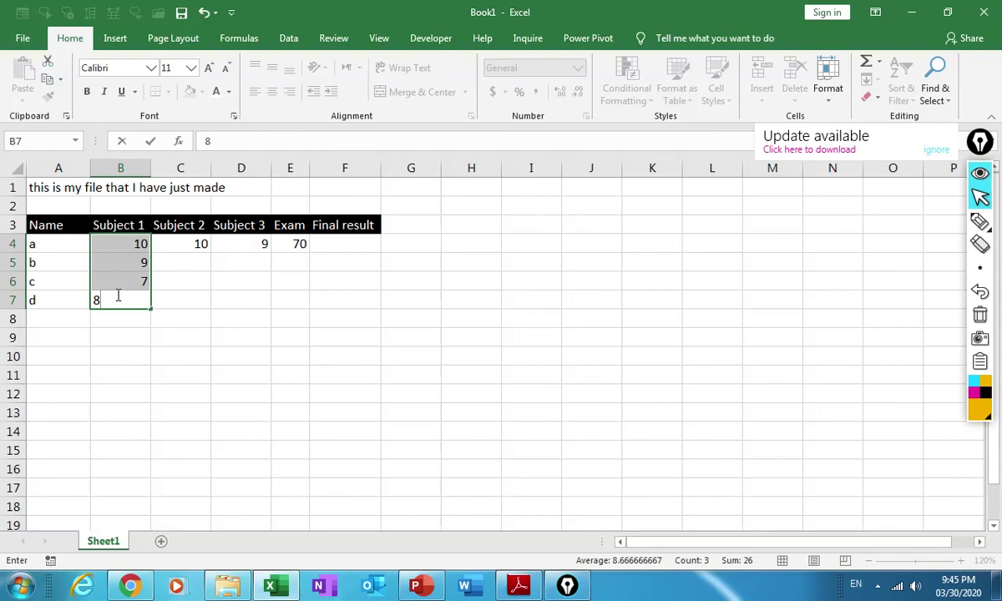
key("Return")
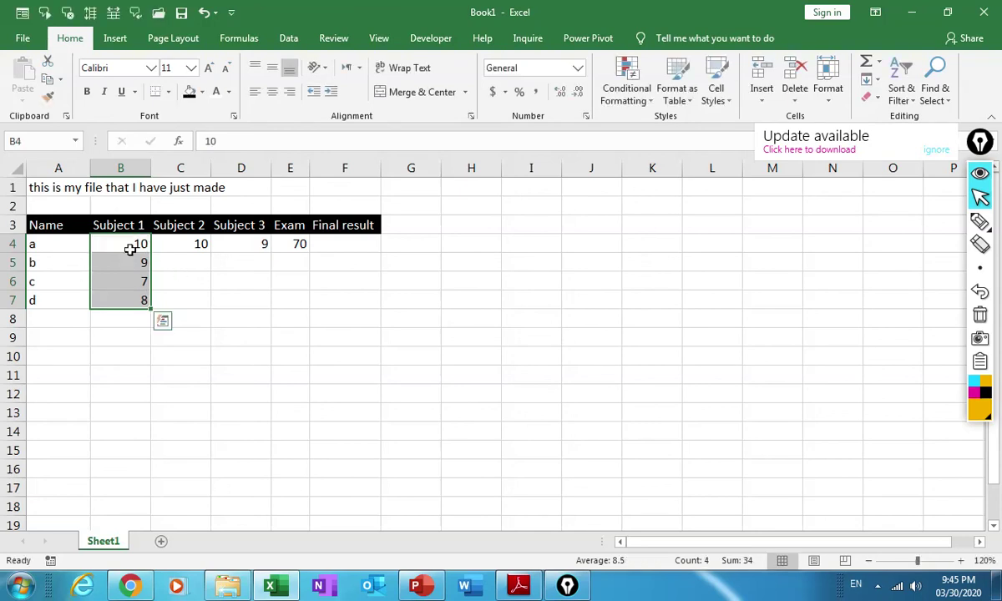
- Select the marks range B4:E7 and, moving through the selection to C5, enter 9, 10 and 9 in cells C5 to C7
left_click_drag(111, 243, 285, 302)
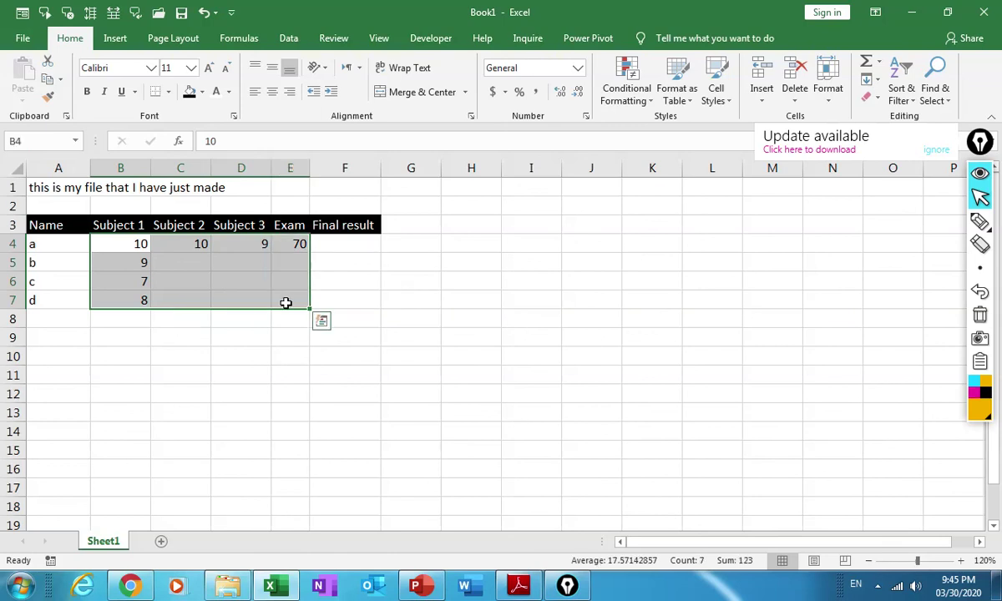
key("Return")
key("Return")
key("Return")
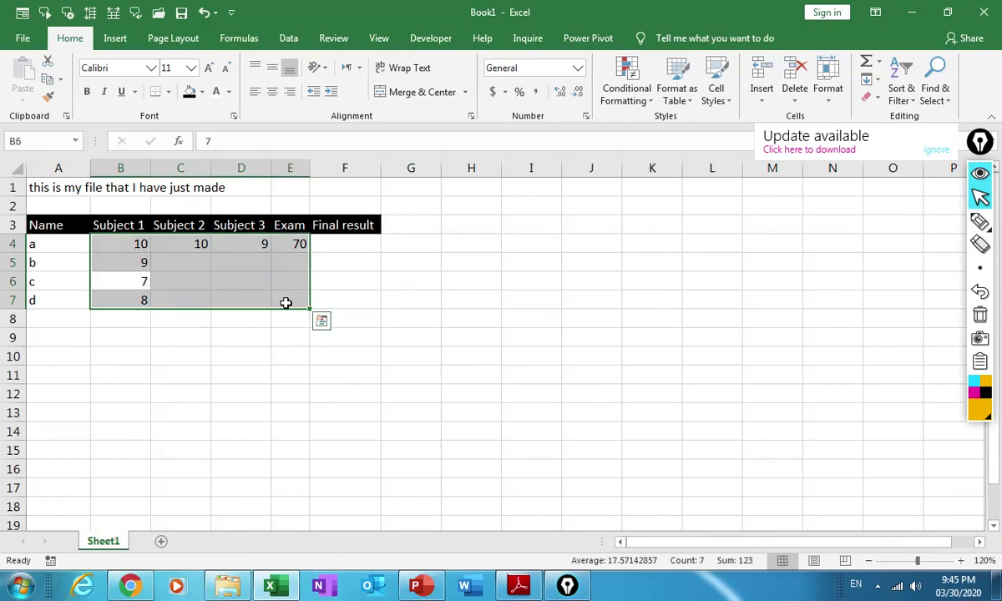
key("Return")
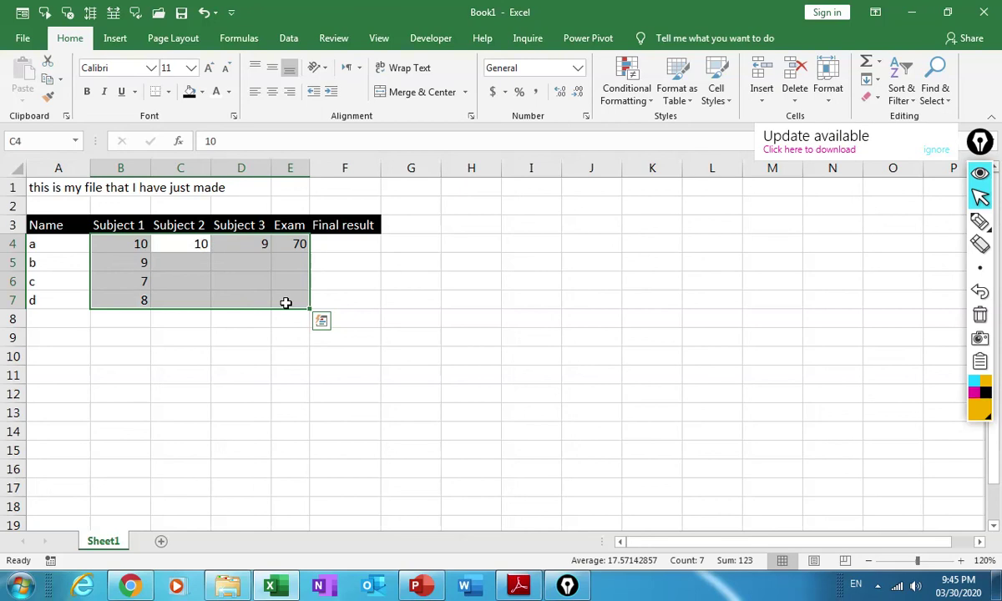
key("Return")
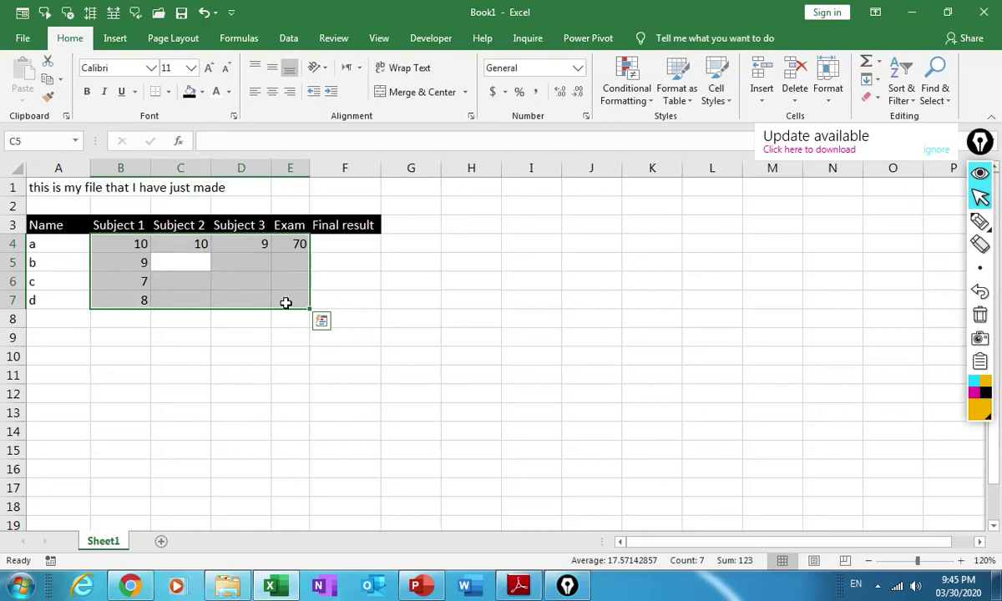
type("9")
key("Return")
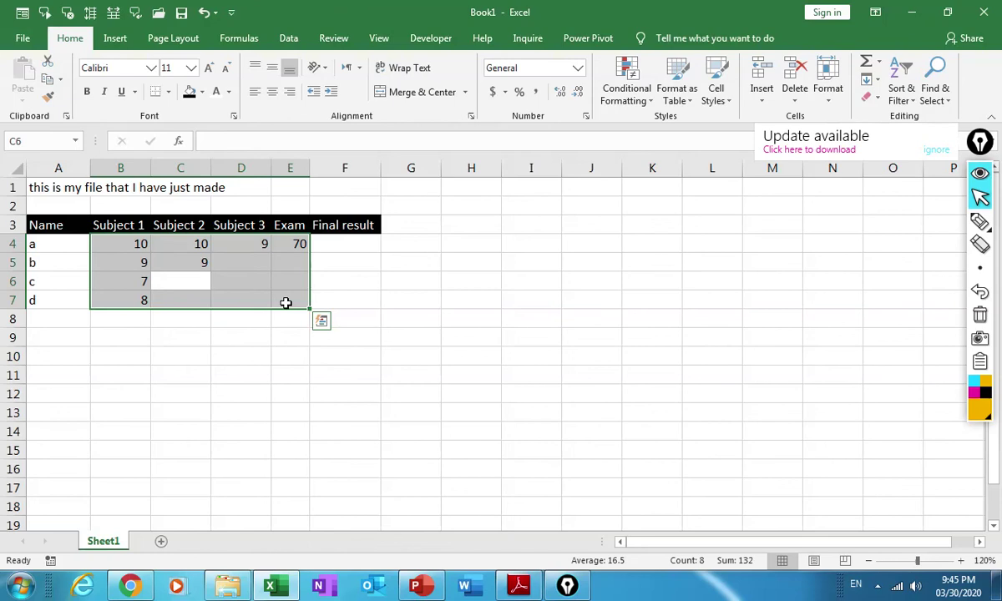
type("10")
key("Return")
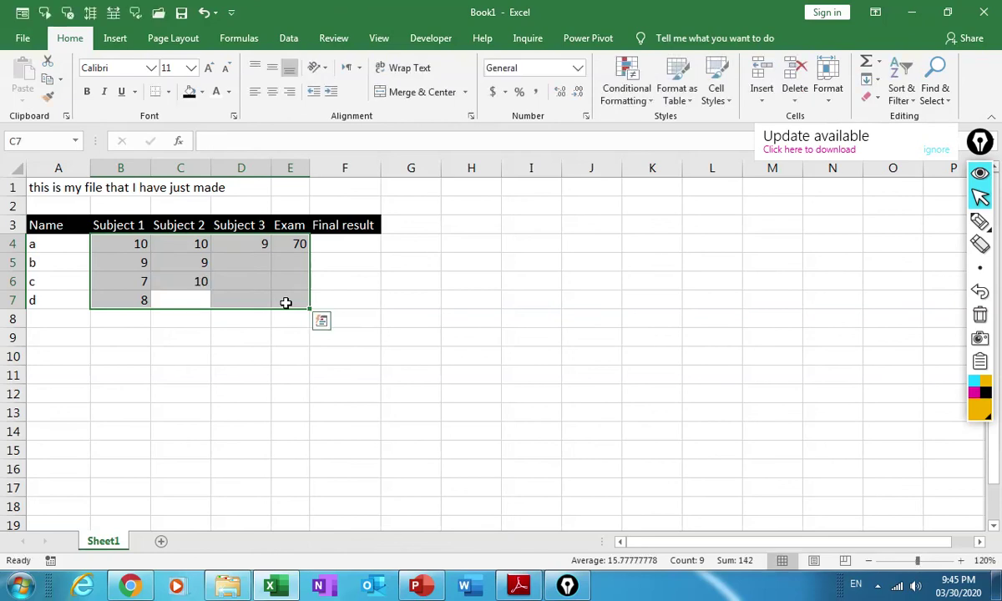
type("9.")
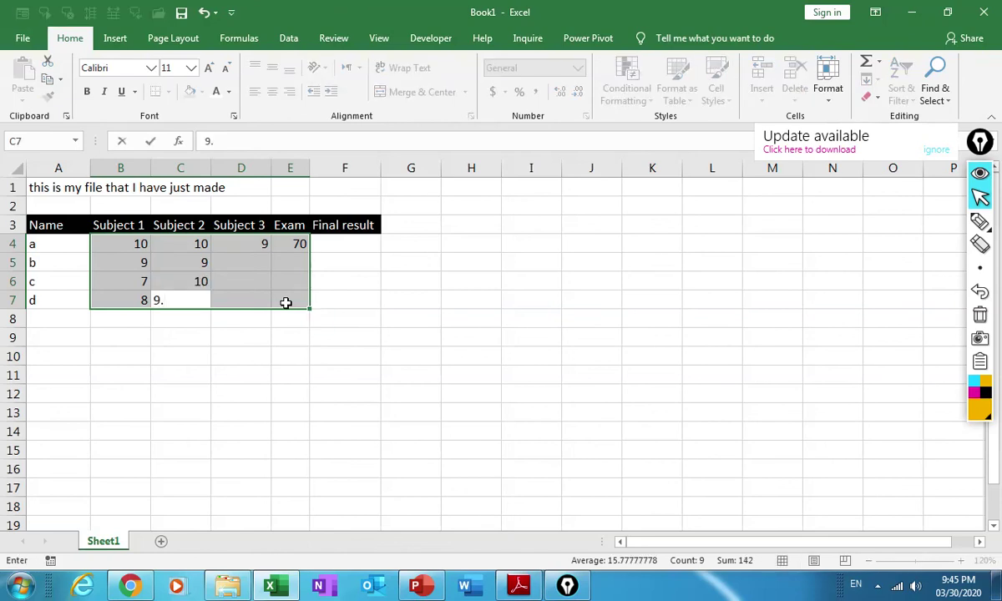
key("BackSpace")
key("Return")
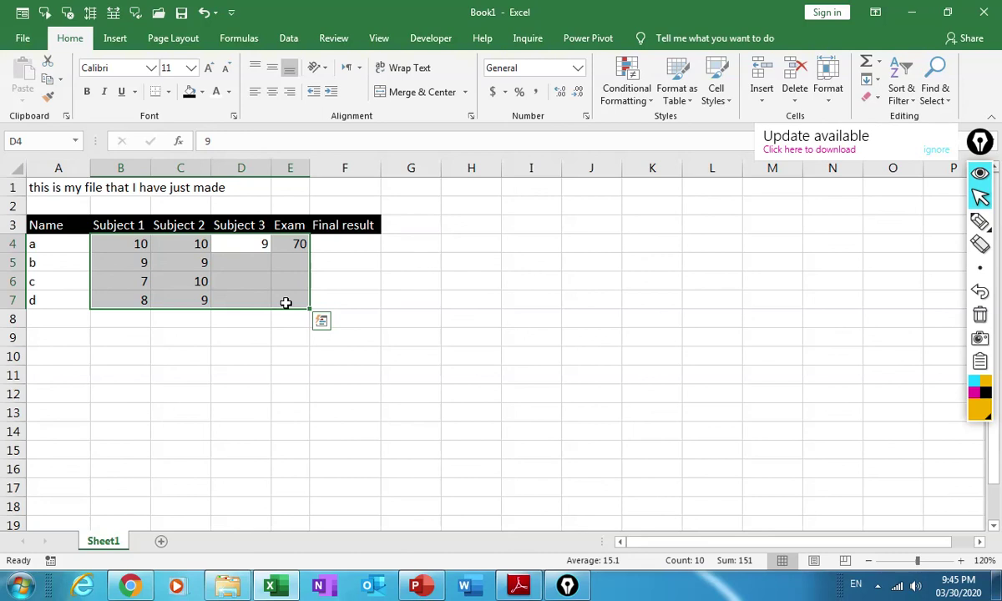
- Reselect the range C4:E7 and set student d's Subject 2 mark in cell C7 to 9.5
key("Down")
key("Up")
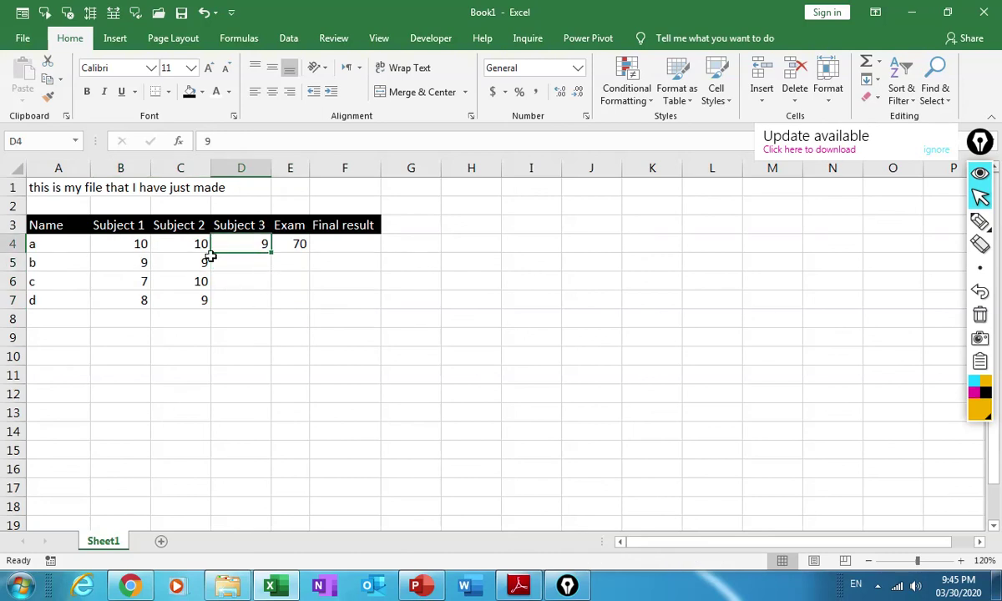
left_click_drag(197, 244, 282, 297)
key("Return")
key("Return")
key("Return")
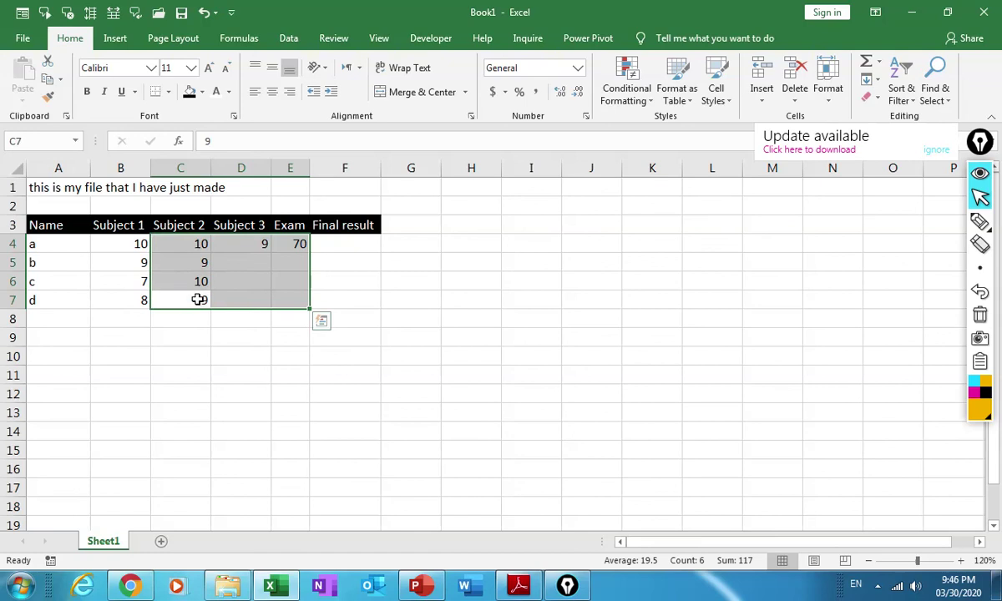
type("9.5")
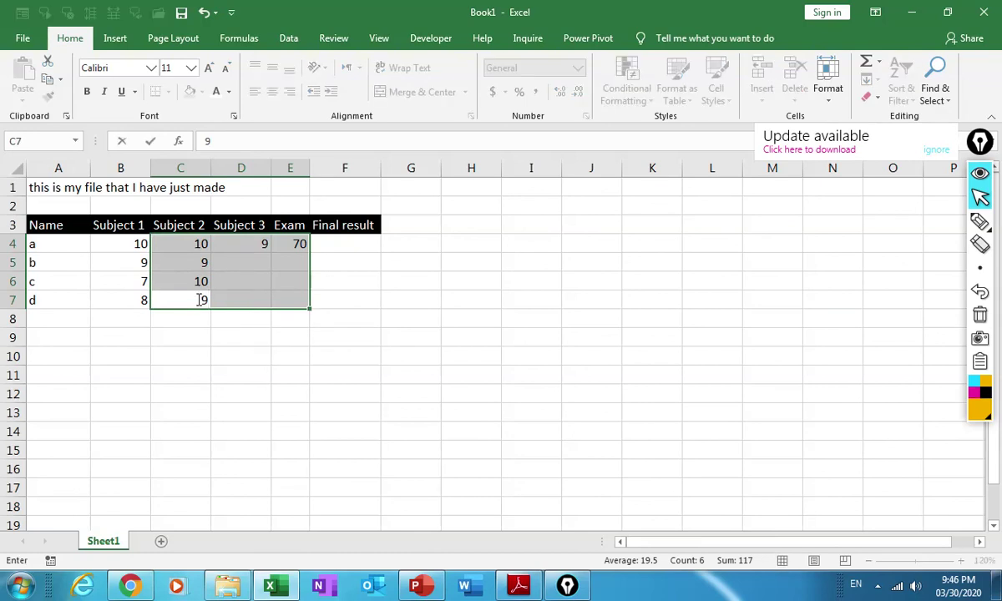
key("Return")
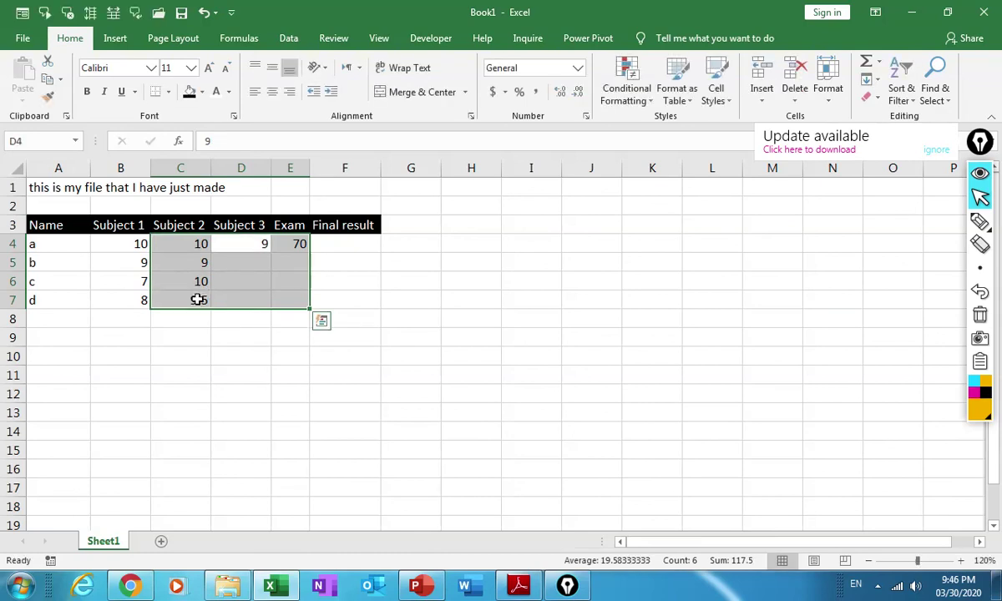
- Within the selection, enter 10, 9 and 9 as the Subject 3 marks in cells D5 to D7
key("Return")
type("10")
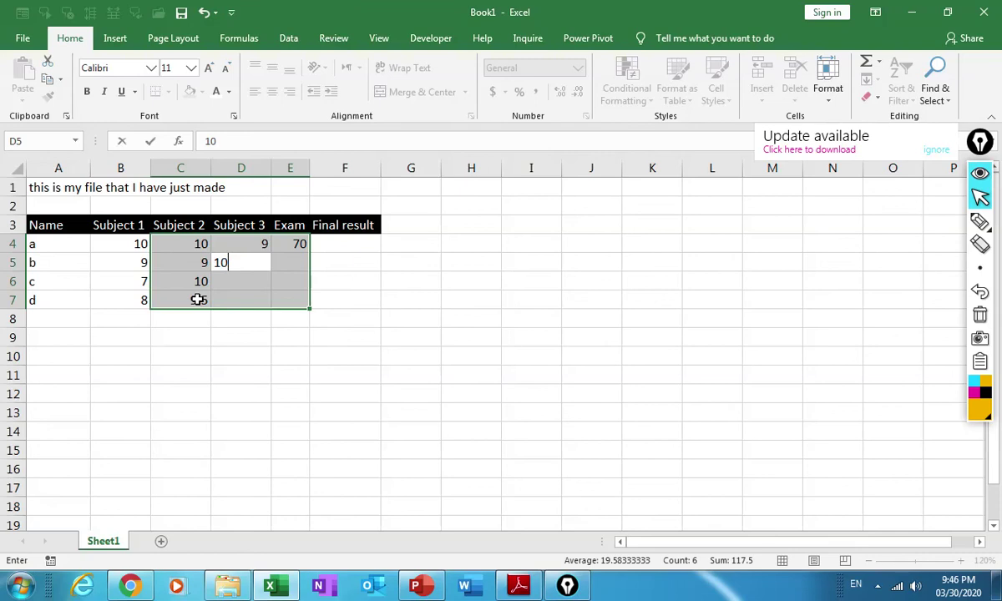
key("Return")
type("9")
key("Return")
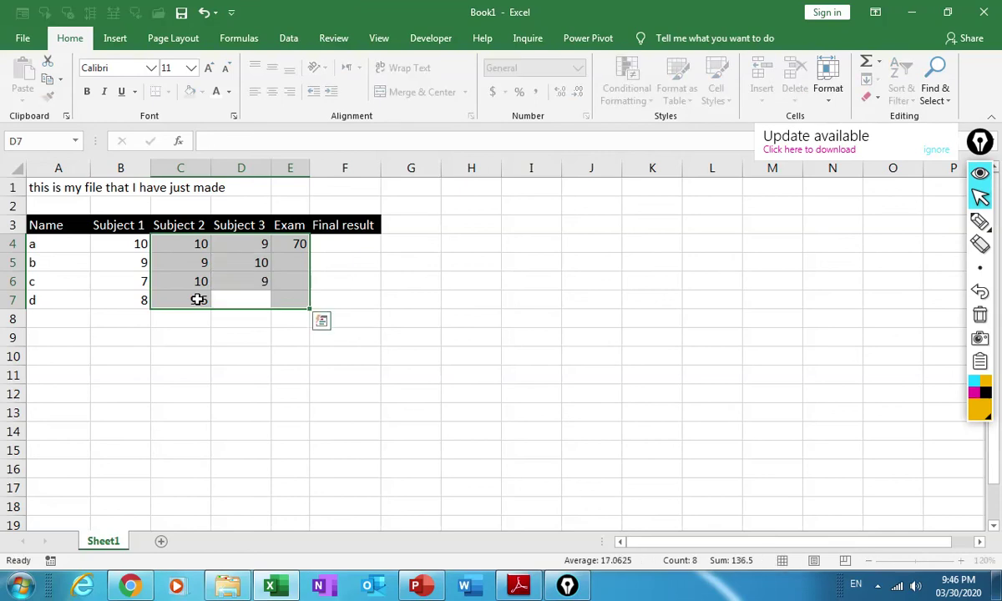
type("9")
key("Return")
- Continue through the selection, entering 10, 10 and 9 in the Exam cells E4 to E6
type("10")
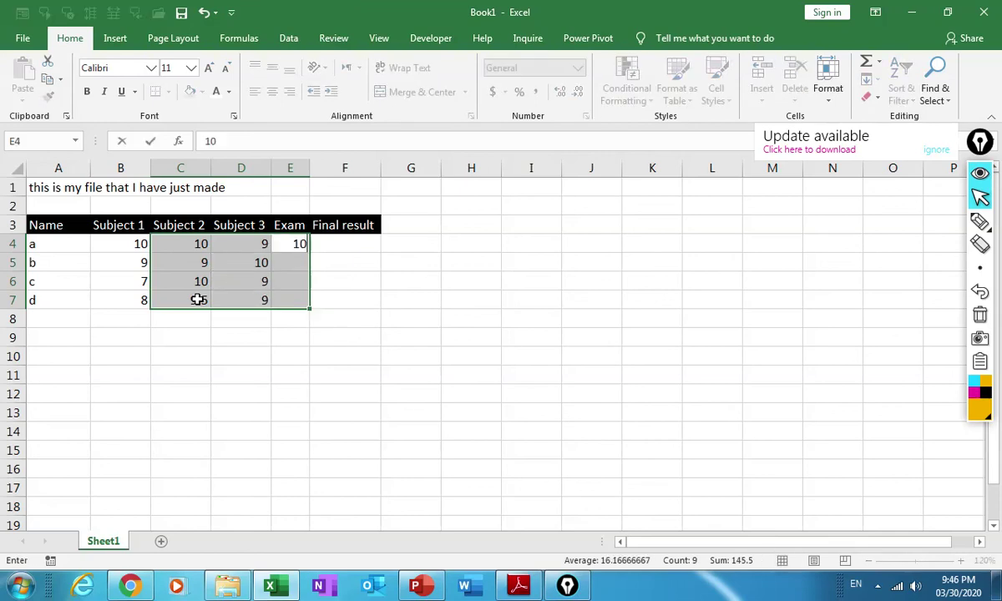
key("Return")
type("10")
key("Return")
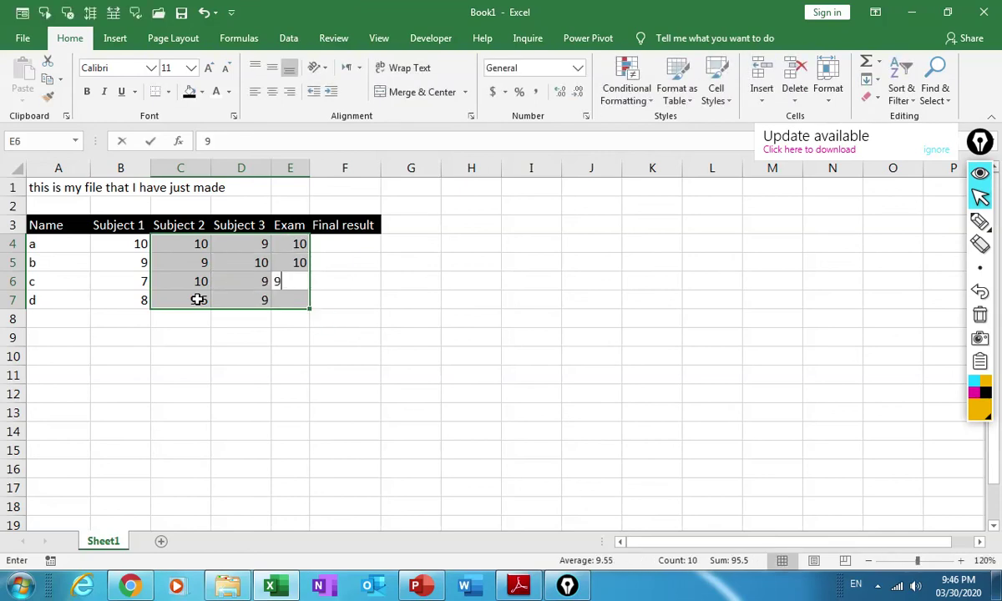
type("9")
key("Return")
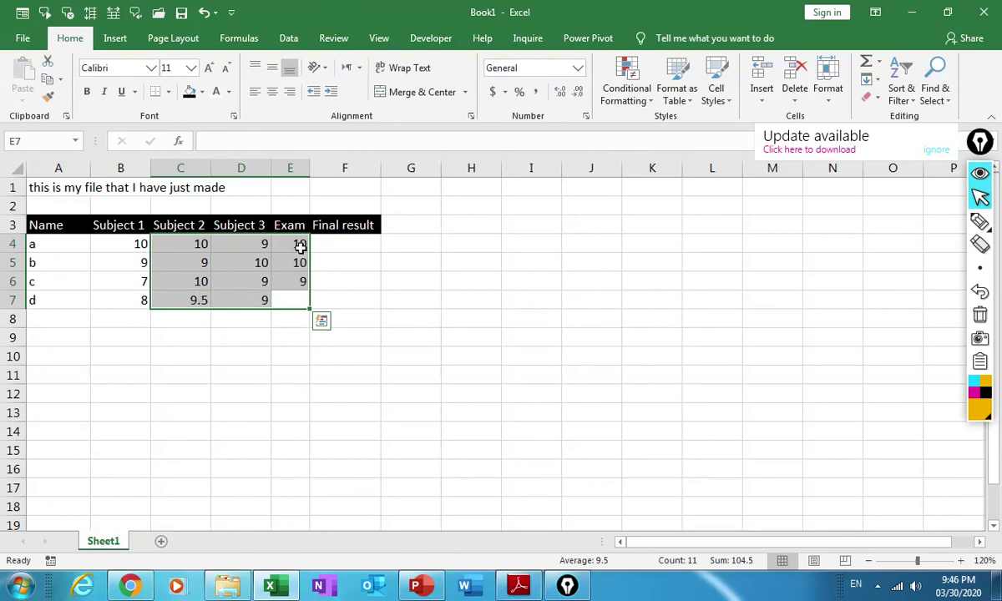
- Select the Exam range E4:E7 and replace its marks with 70, 69, 60 and 68
left_click_drag(301, 244, 302, 298)
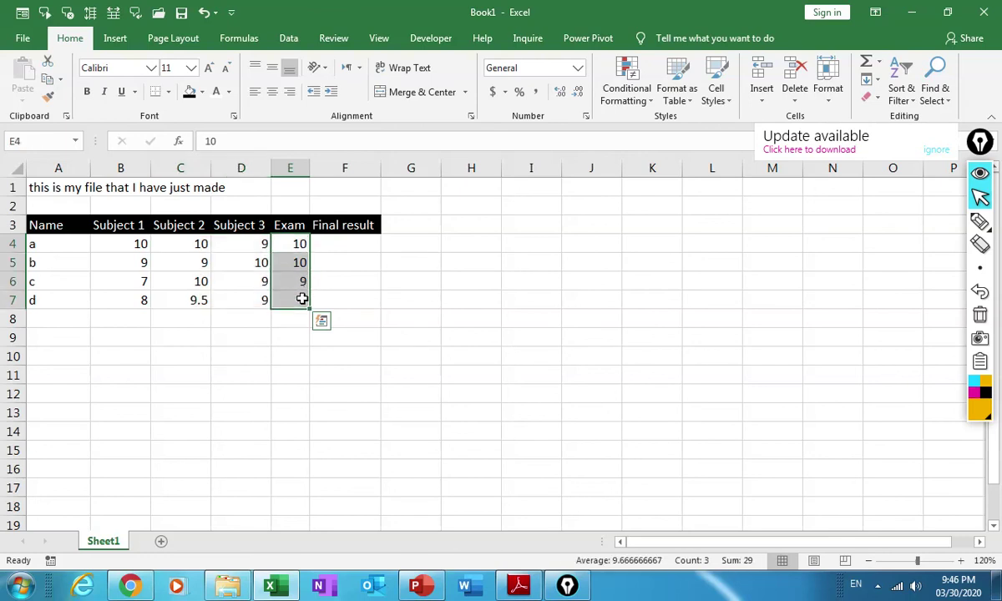
type("70")
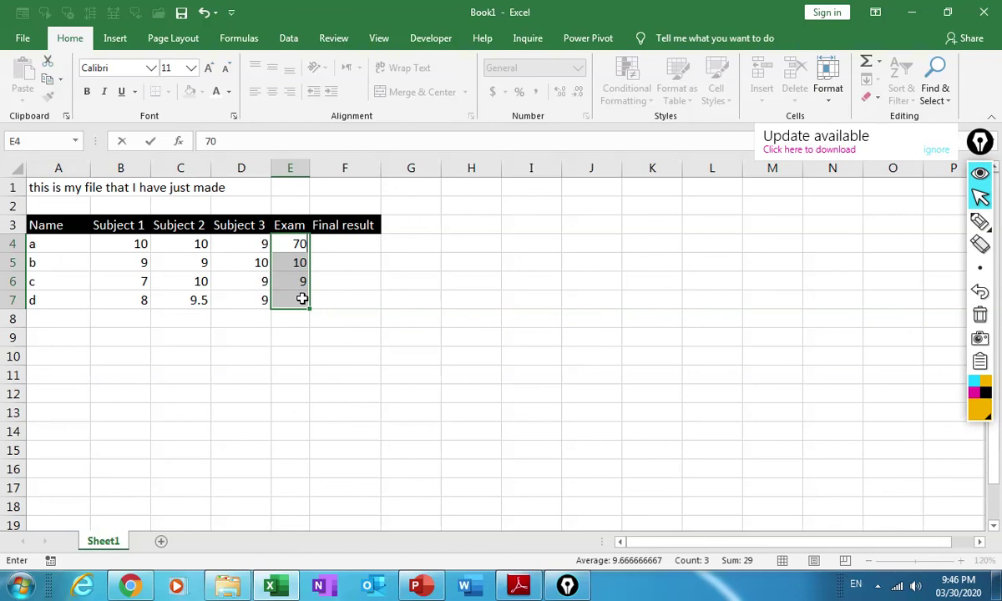
key("Return")
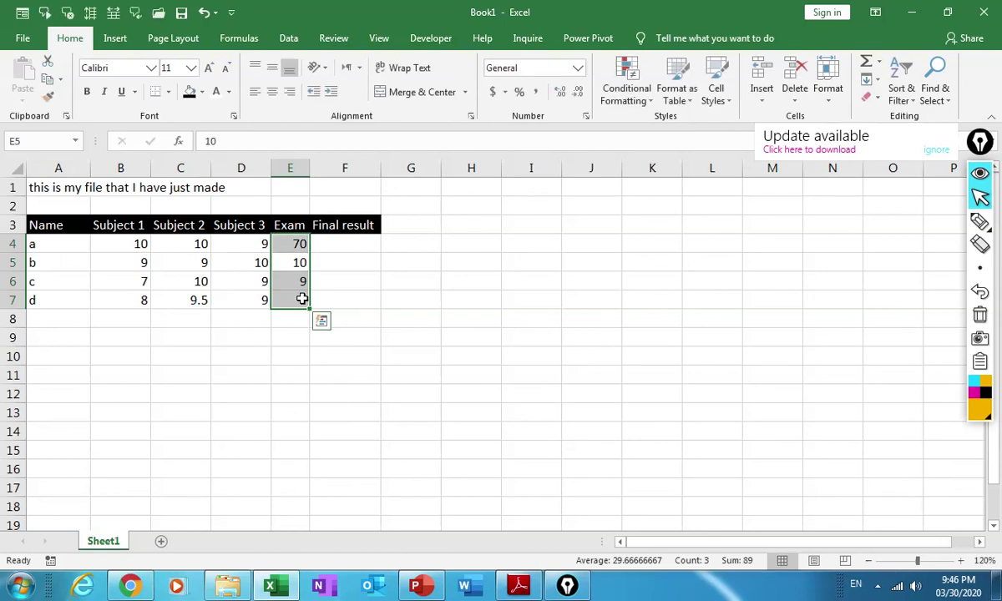
type("69")
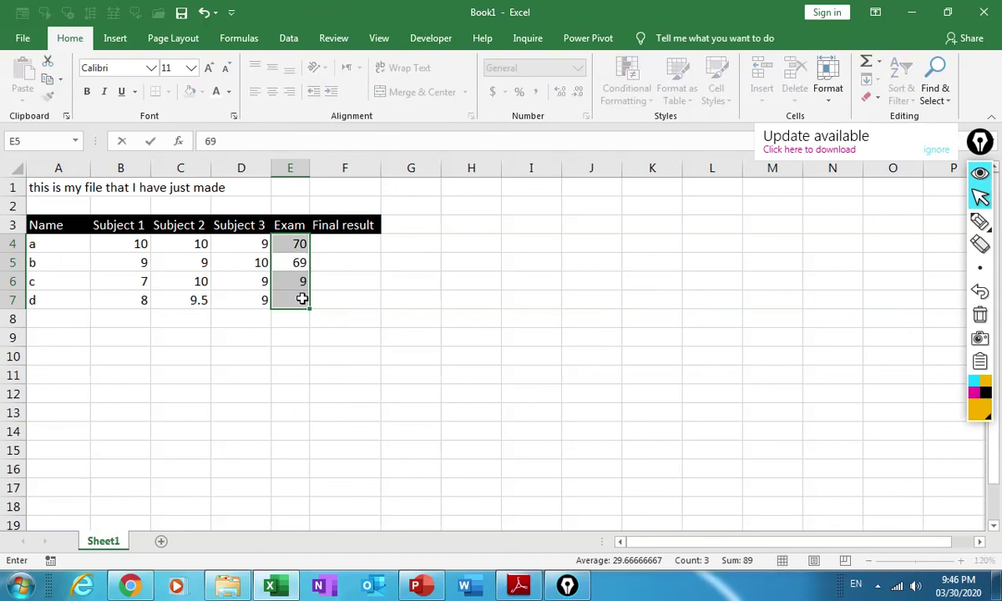
key("Return")
type("60")
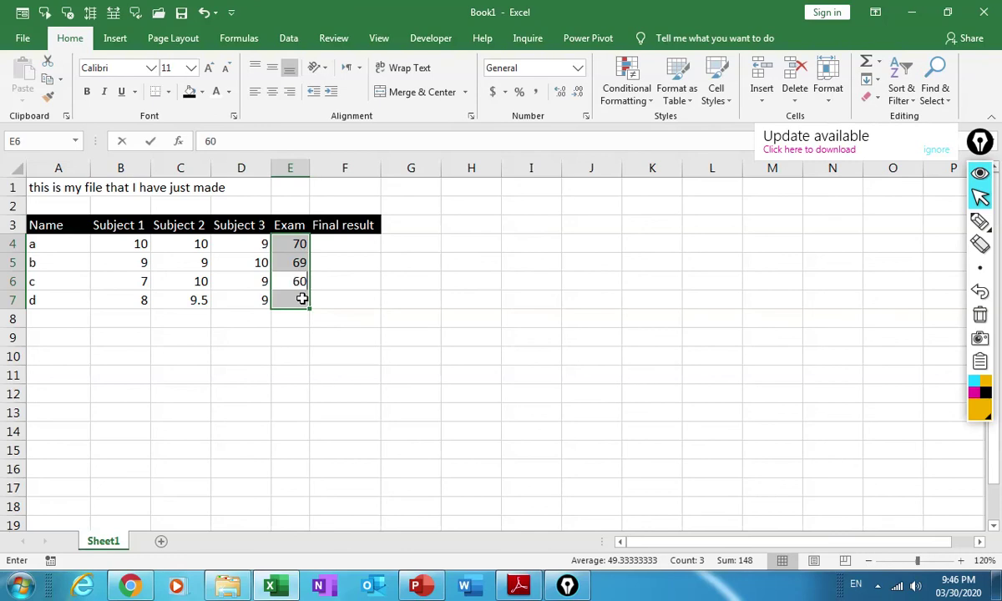
key("Return")
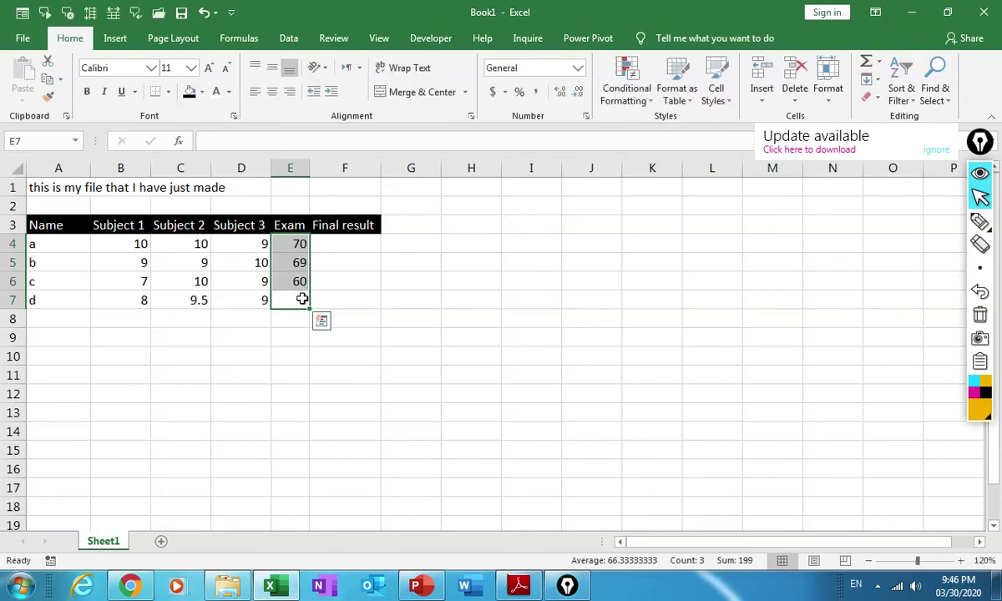
type("68")
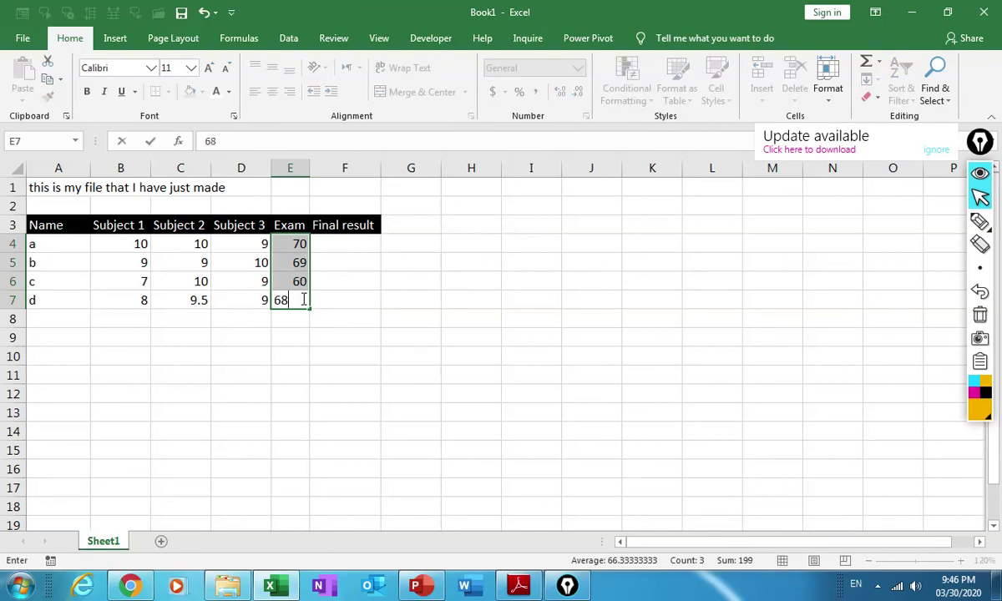
key("Return")
left_click(475, 297)
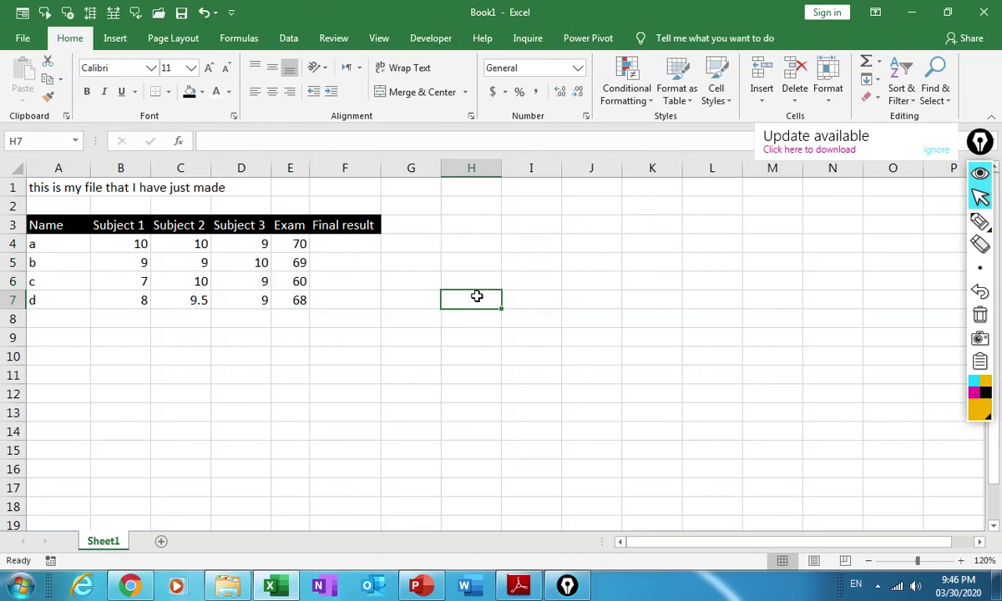
- Go through student a's marks in B4 to E4 that make up the Final result in F4
left_click(360, 248)
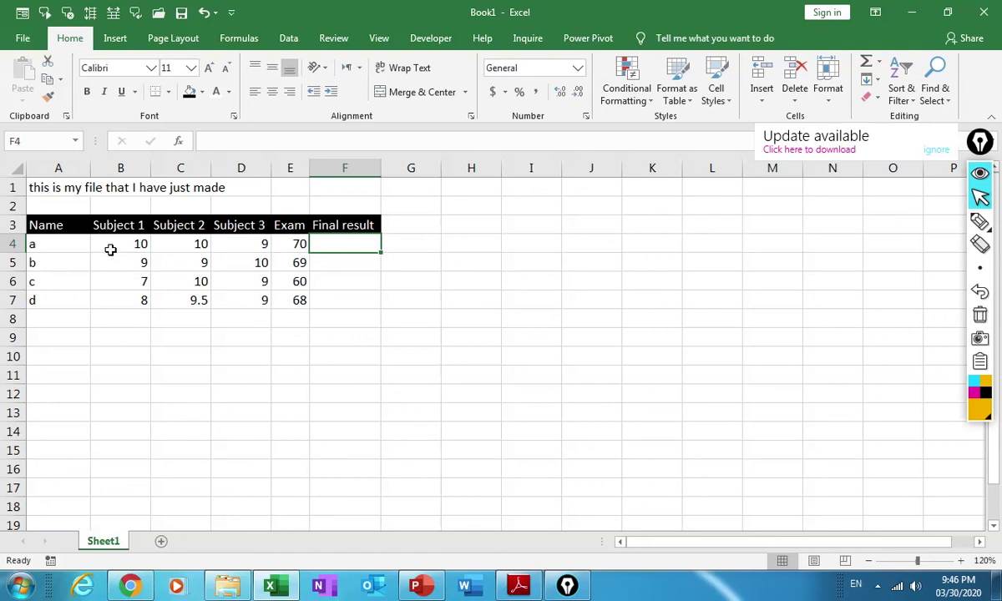
left_click(110, 247)
left_click(159, 246)
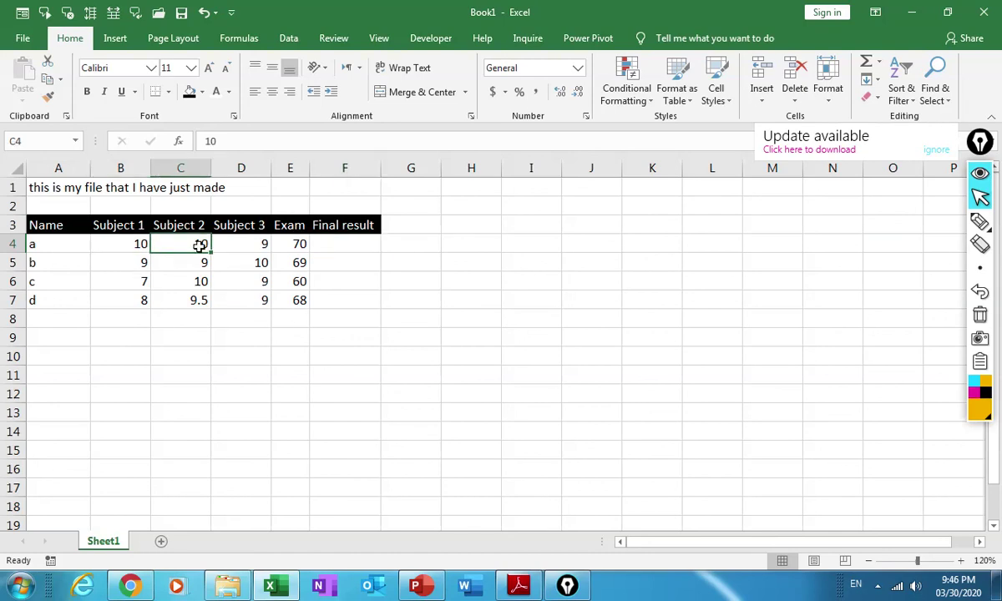
left_click(243, 245)
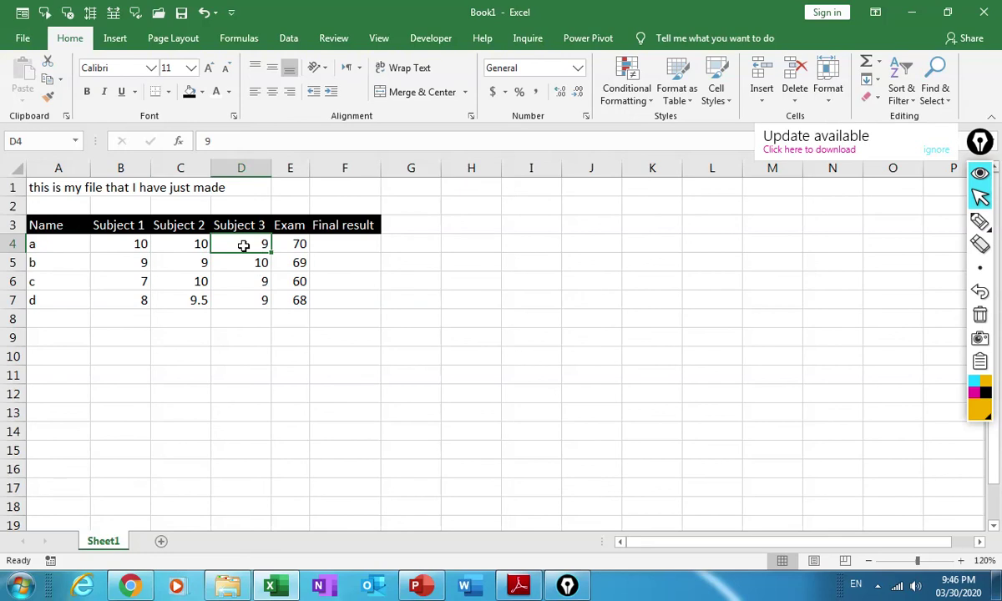
left_click(297, 245)
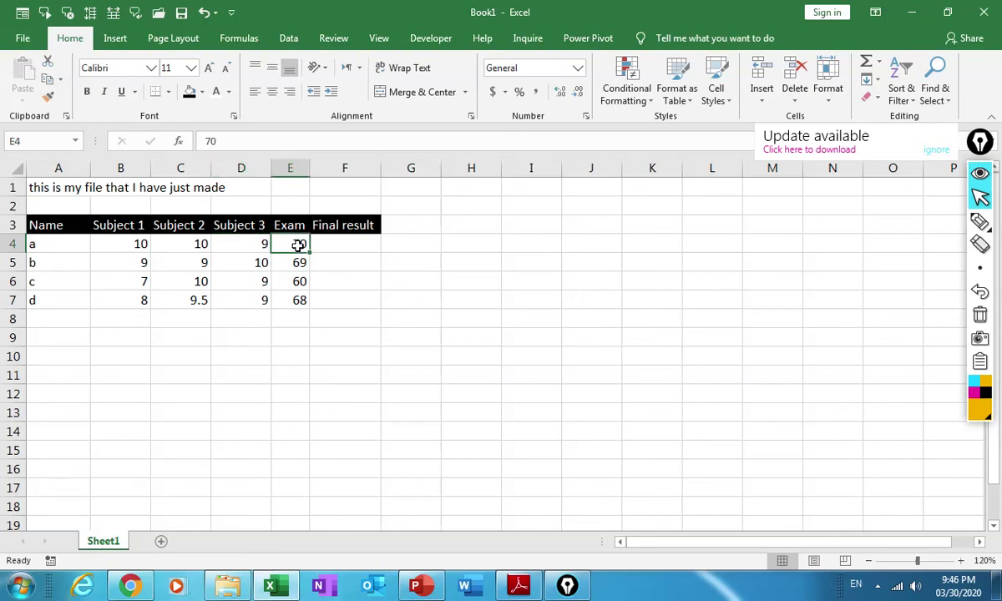
left_click(362, 245)
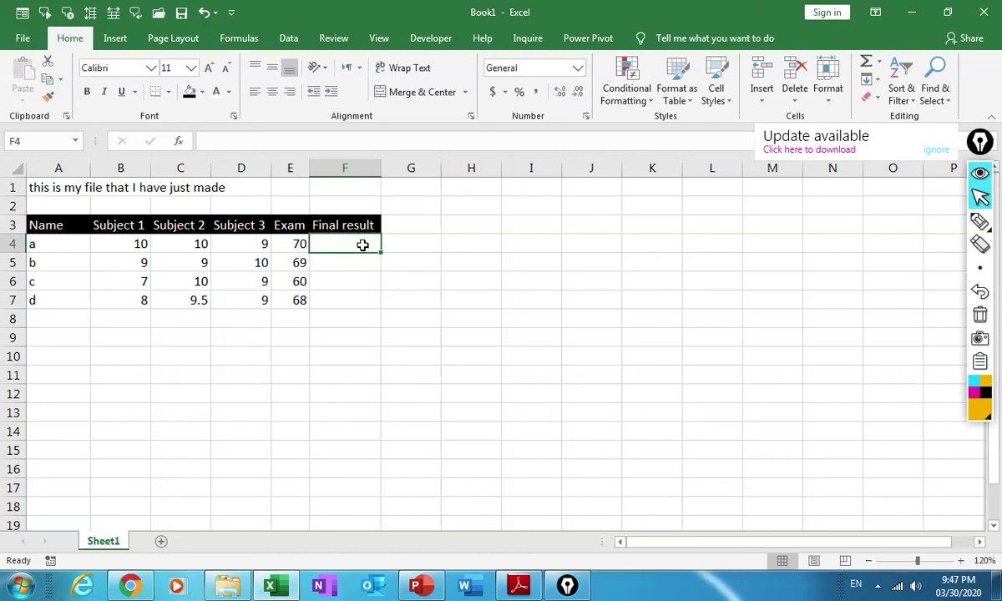
type("=")
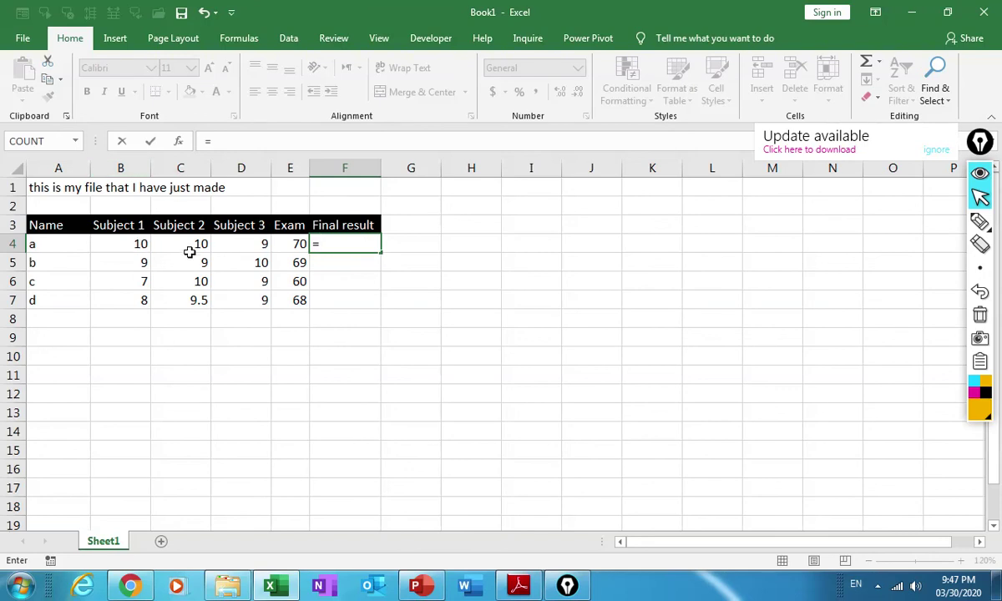
key("Escape")
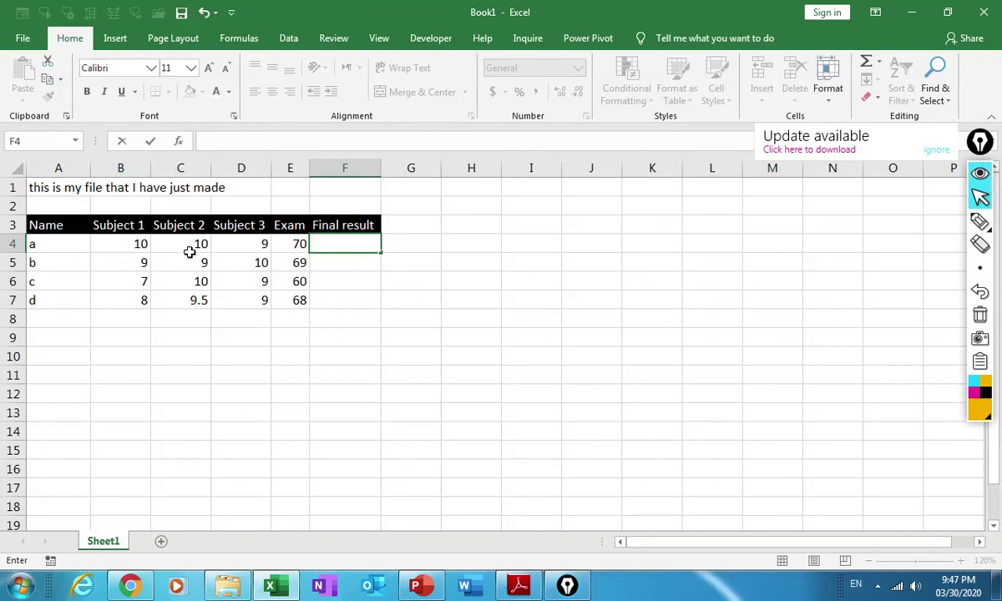
left_click(336, 294)
- Sum student a's marks B4:E4 in the Final result cell F4 and fill the formula down to F7
left_click(336, 244)
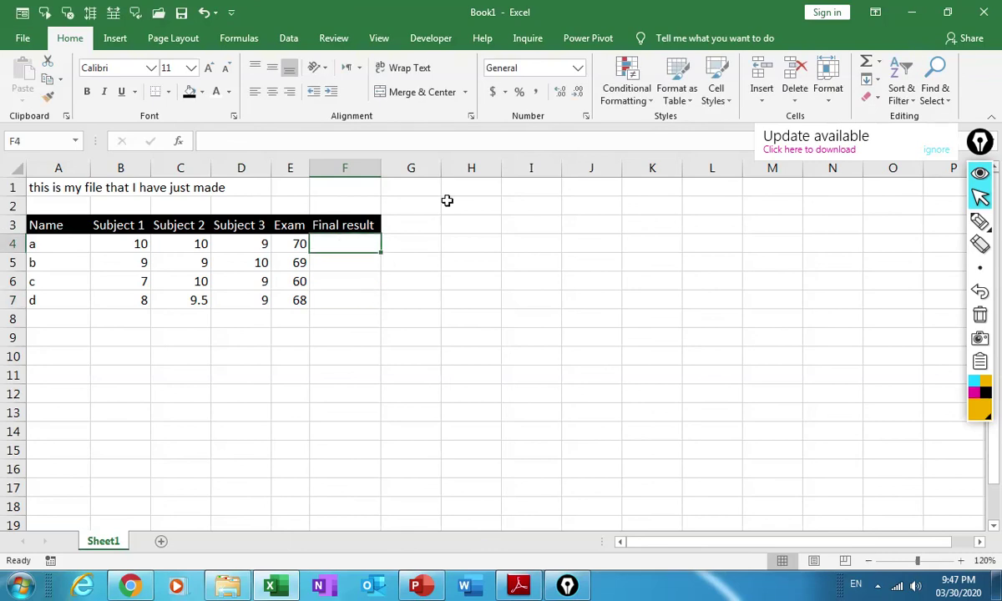
left_click(879, 64)
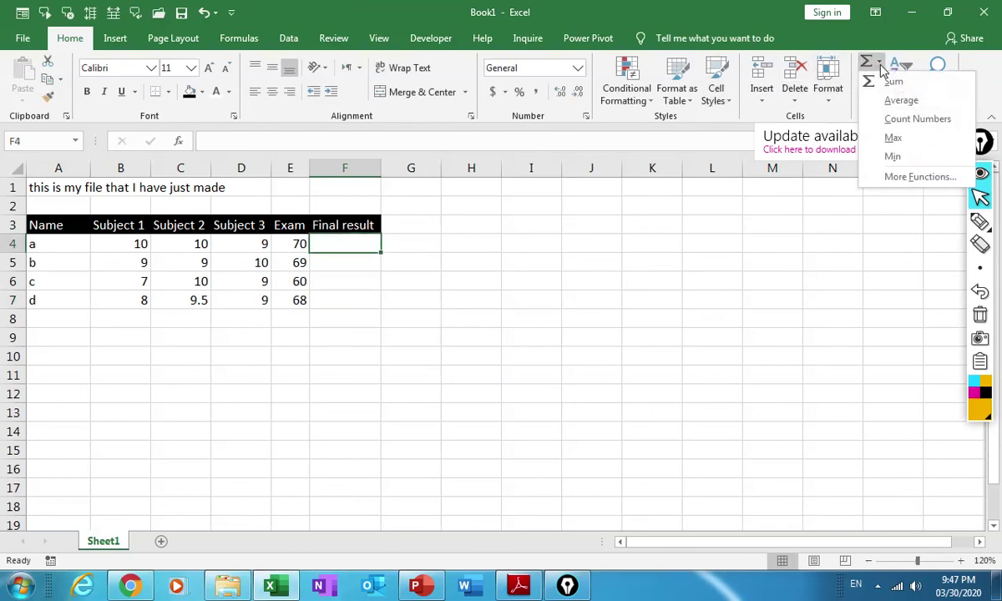
left_click(888, 81)
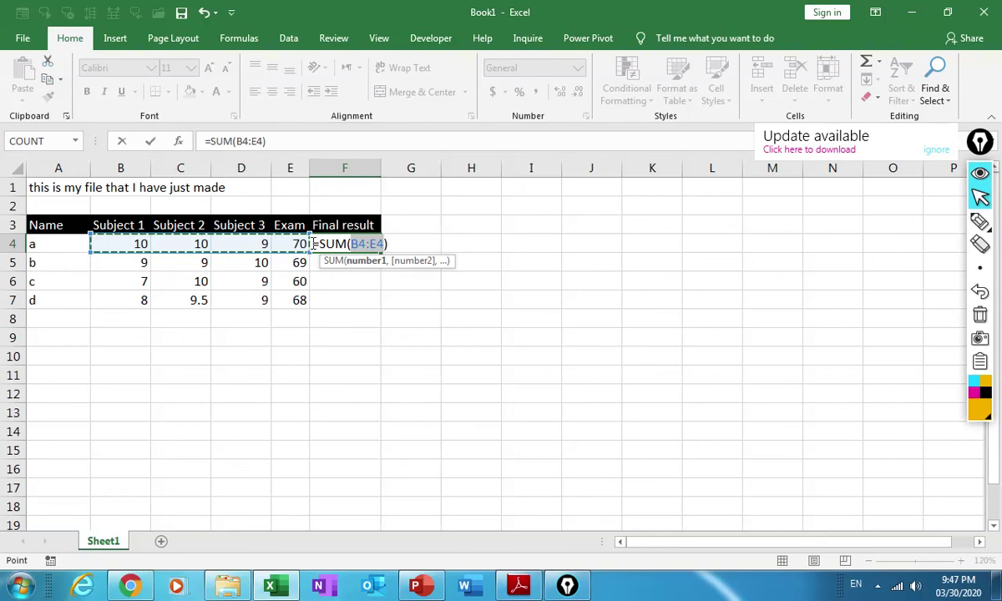
key("Return")
left_click(372, 243)
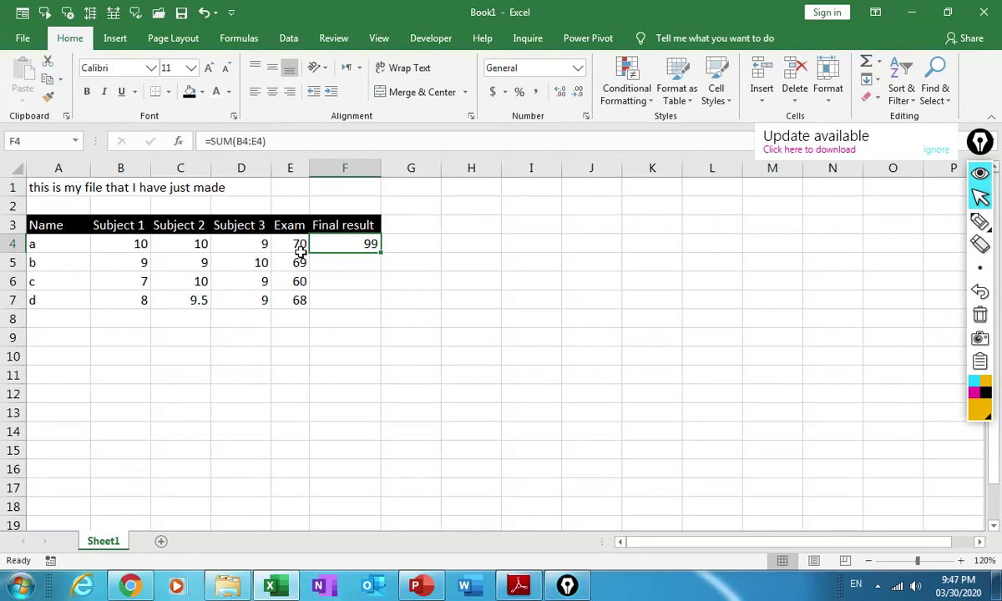
double_click(381, 252)
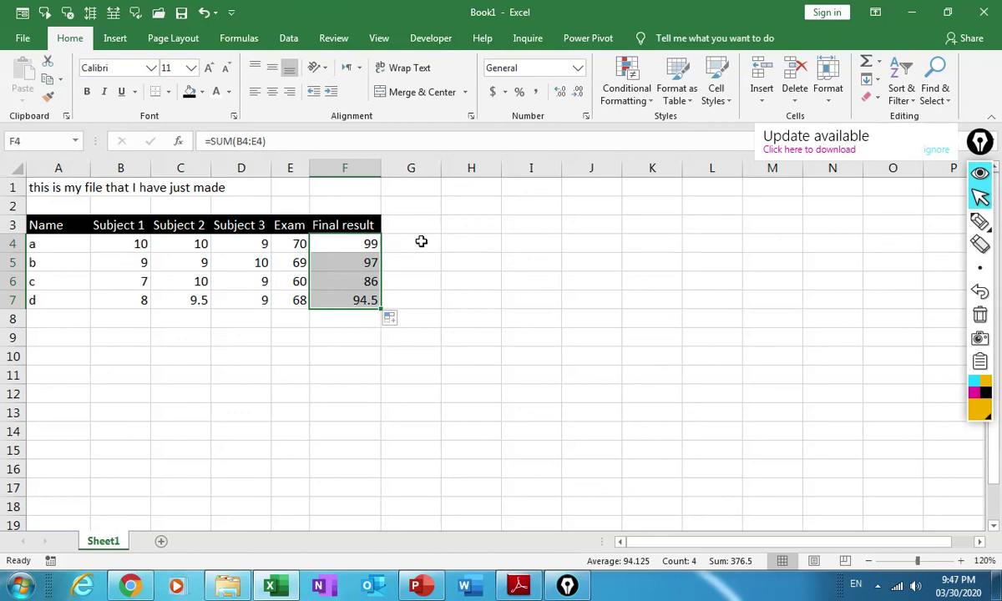
- Review the completed results table and consult the discussion list PDF in Adobe Reader before returning to the Excel workbook
left_click(412, 227)
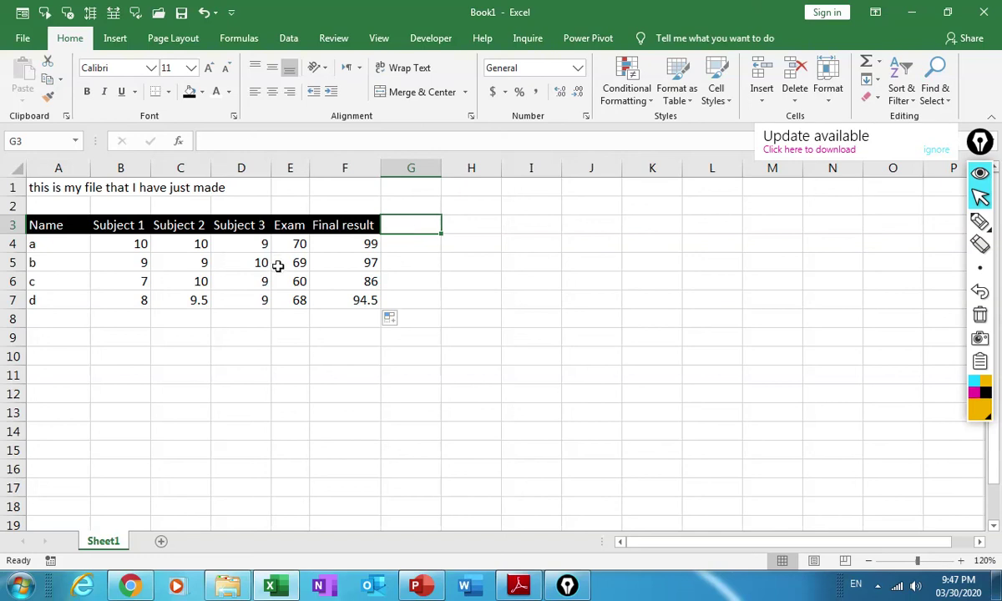
left_click(253, 287)
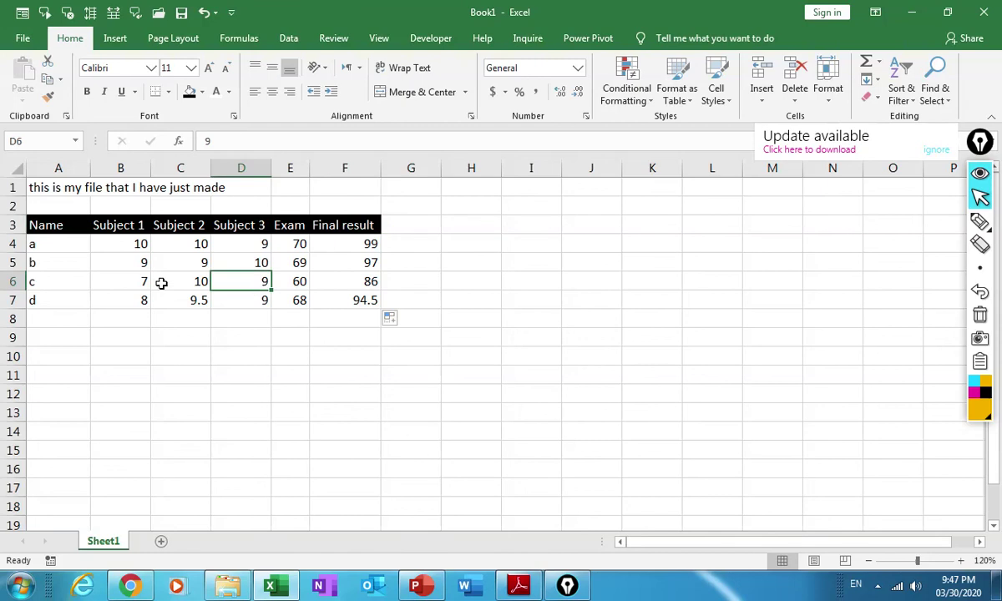
left_click_drag(49, 243, 45, 293)
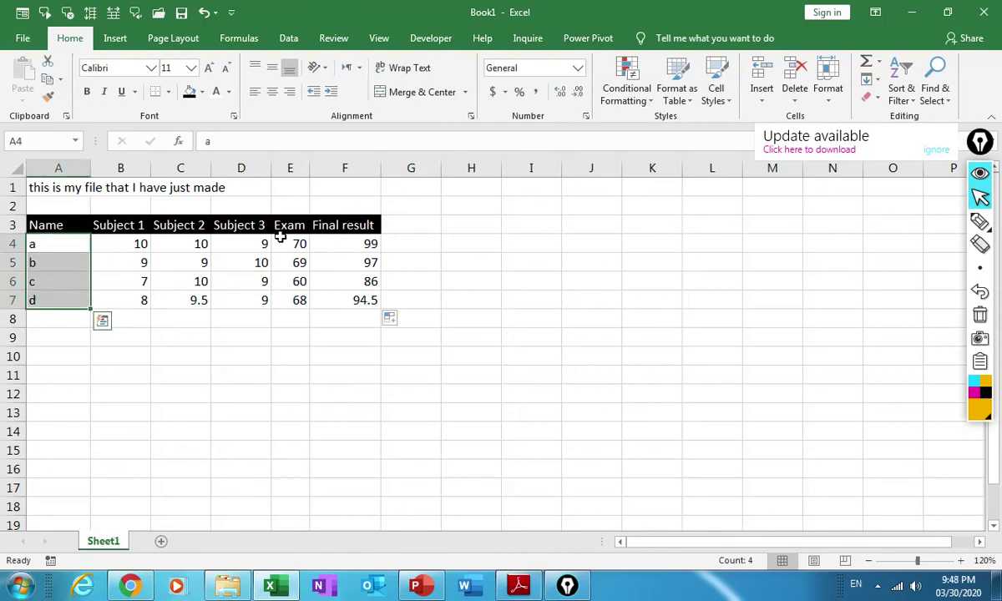
left_click(346, 244)
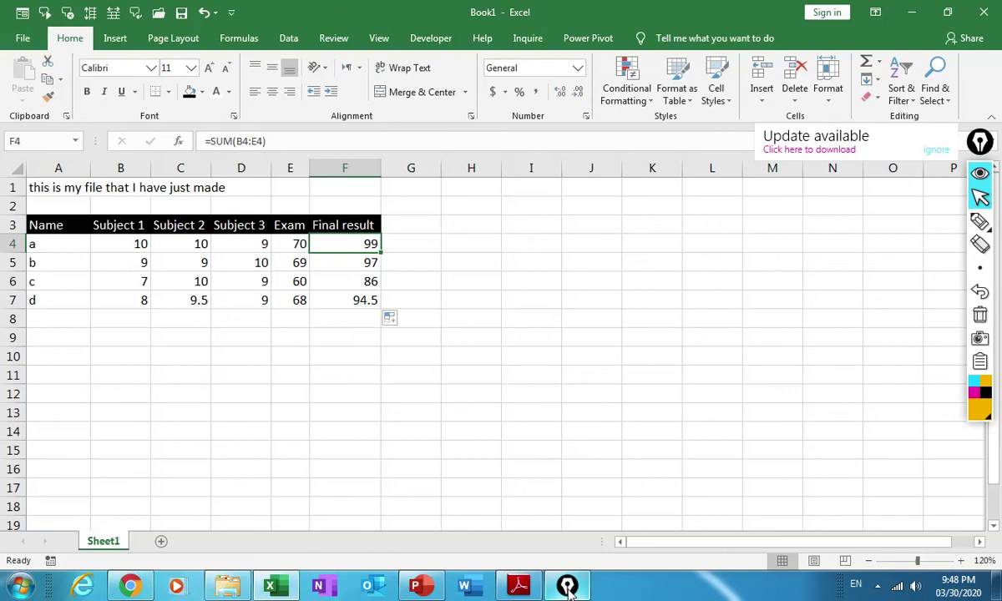
left_click(519, 586)
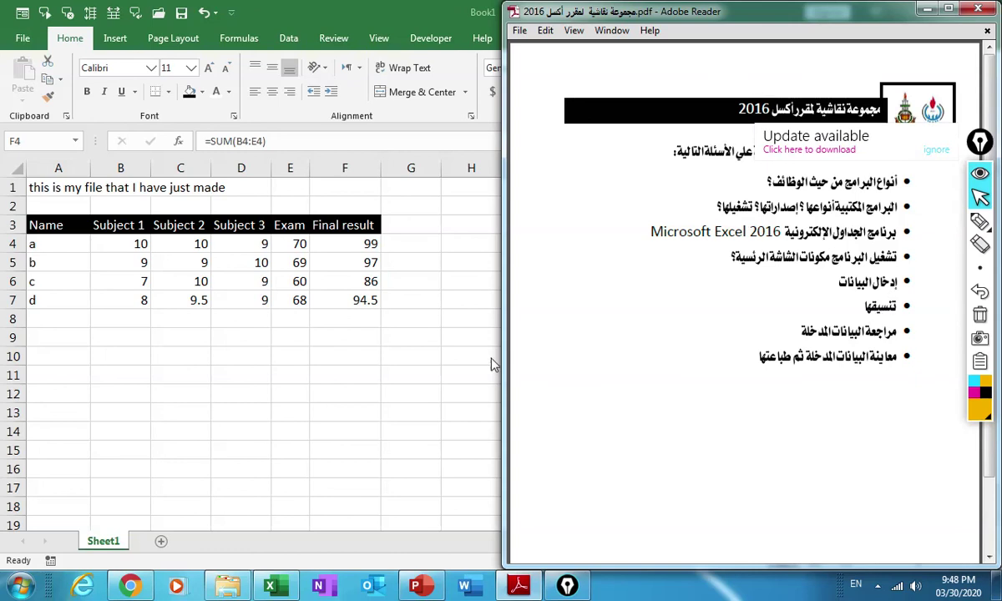
left_click(324, 365)
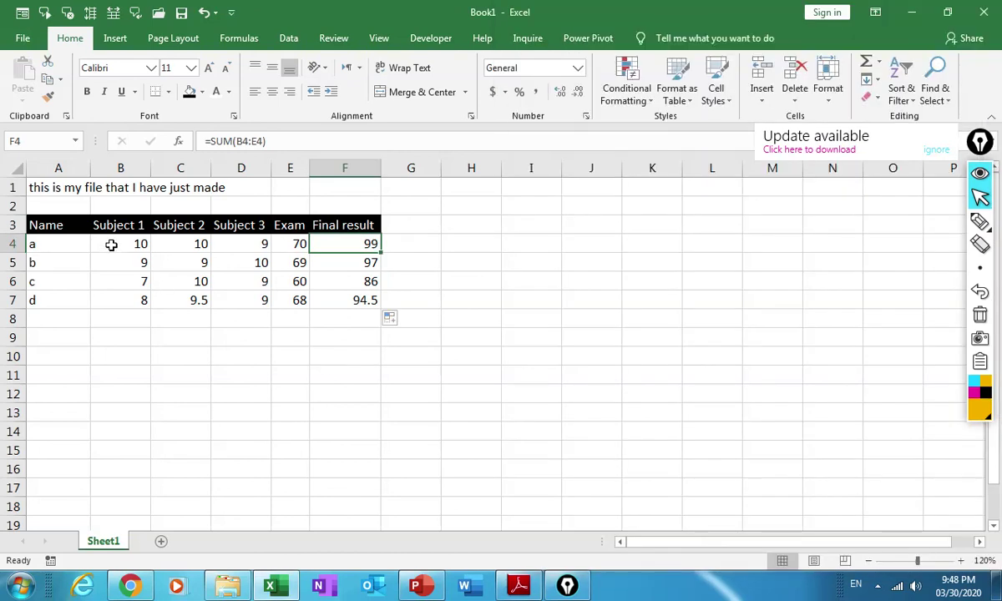
- Format the marks in B4:E7 with one decimal place, after trying two decimal places and none
left_click_drag(112, 244, 279, 299)
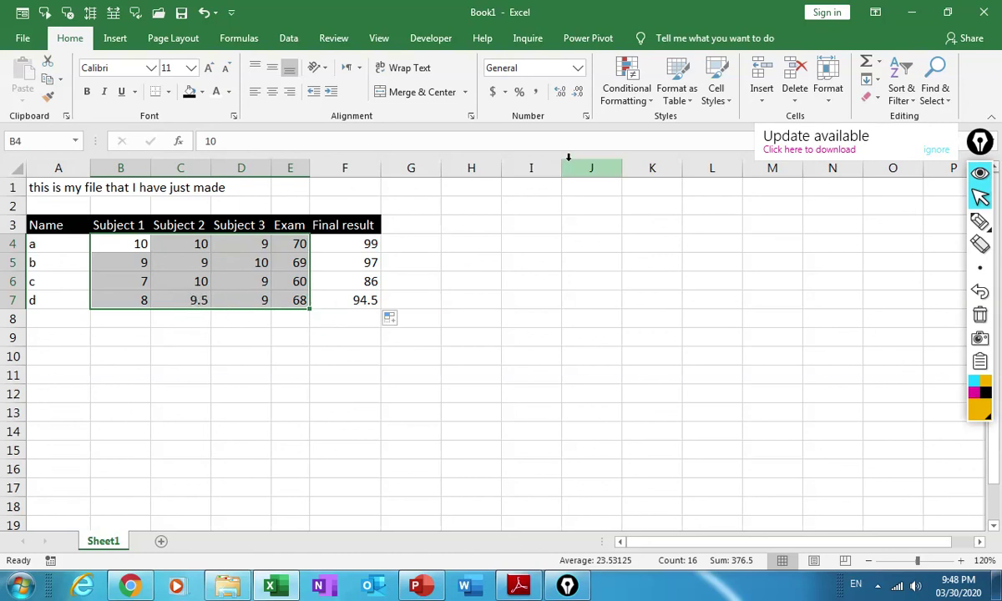
left_click(560, 94)
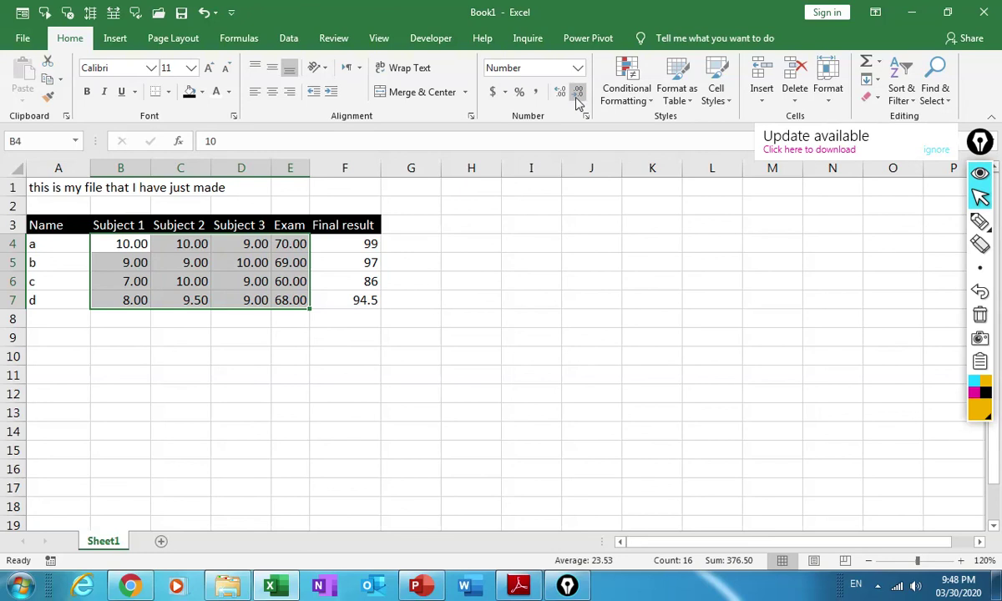
left_click(577, 96)
left_click(577, 95)
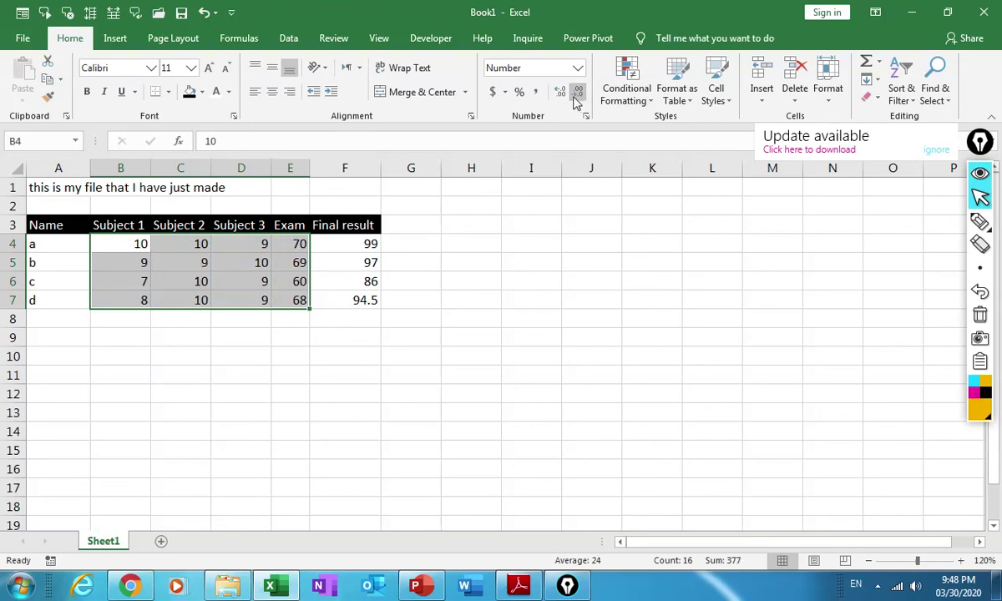
left_click(560, 93)
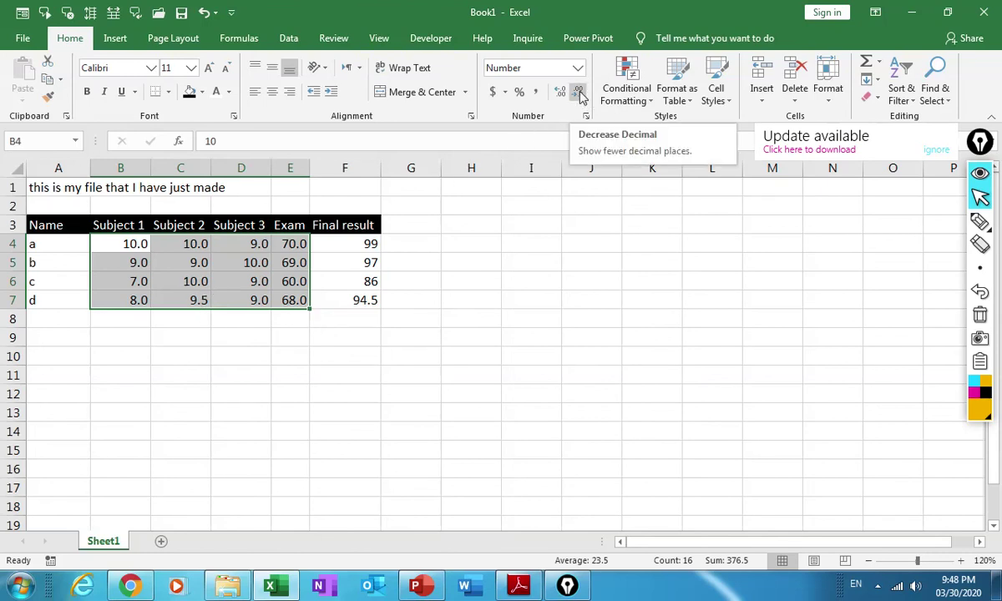
left_click(579, 93)
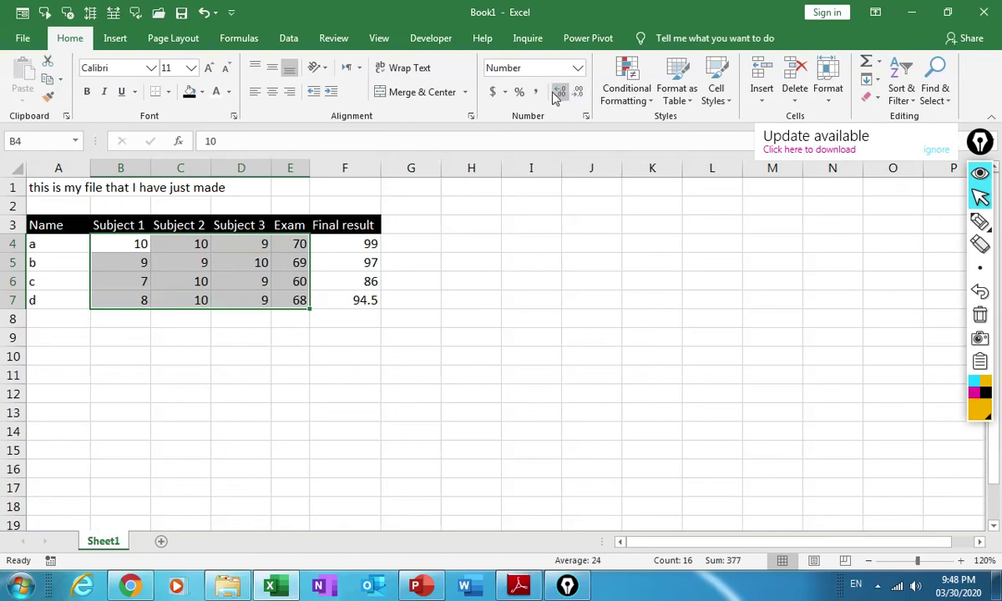
left_click(559, 92)
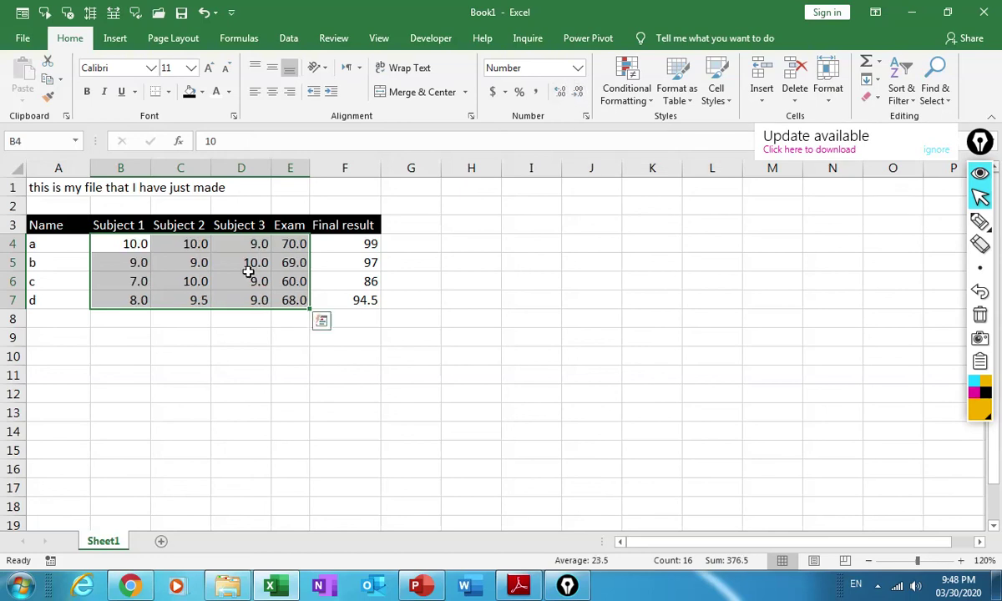
- Set student d's Subject 2 mark in cell C7 to 9.4
left_click(197, 302)
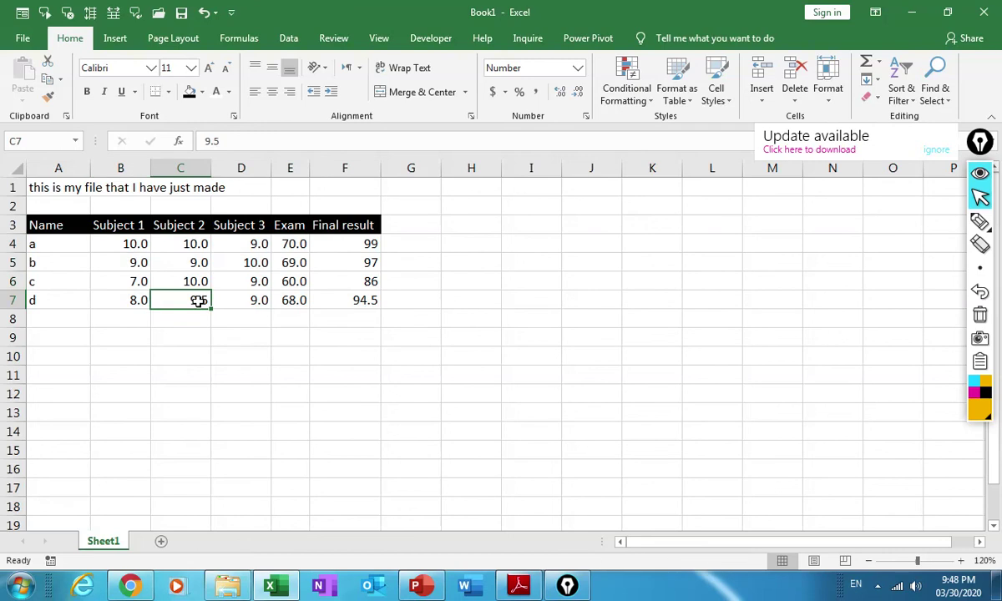
type("9.")
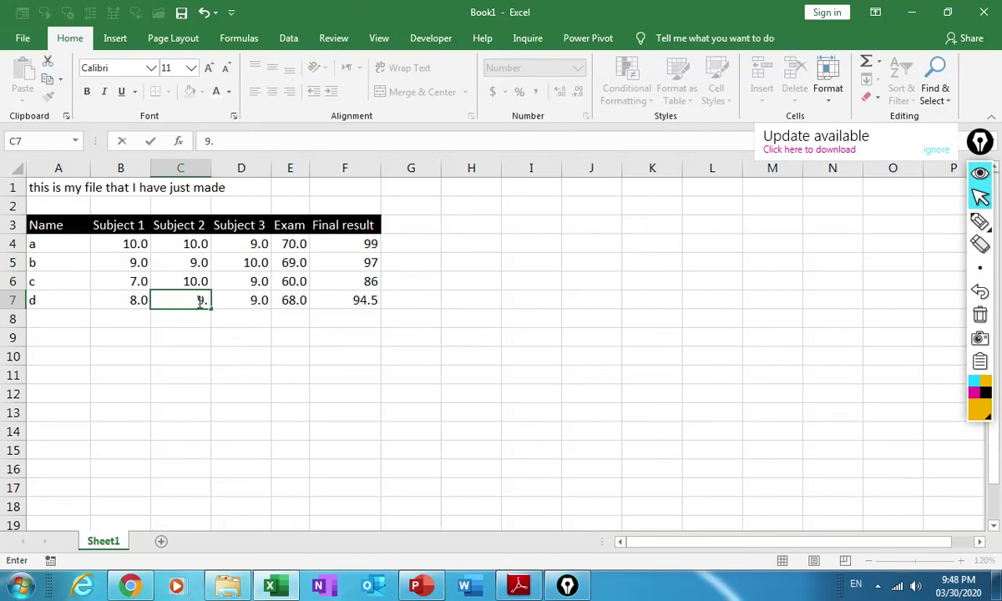
type("4")
key("Return")
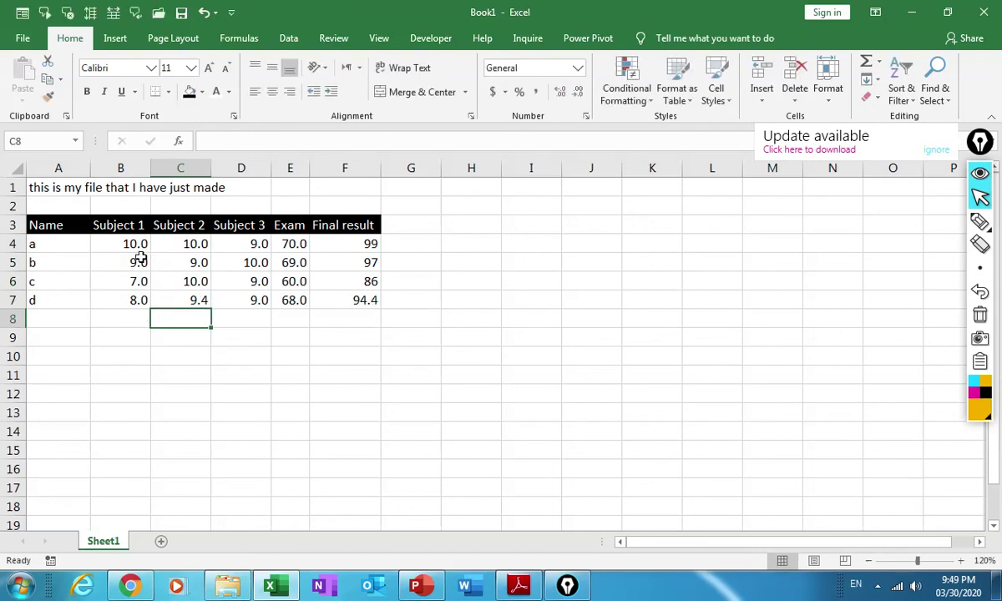
- Format the marks in B4:E7 with no decimal places
left_click_drag(127, 242, 297, 300)
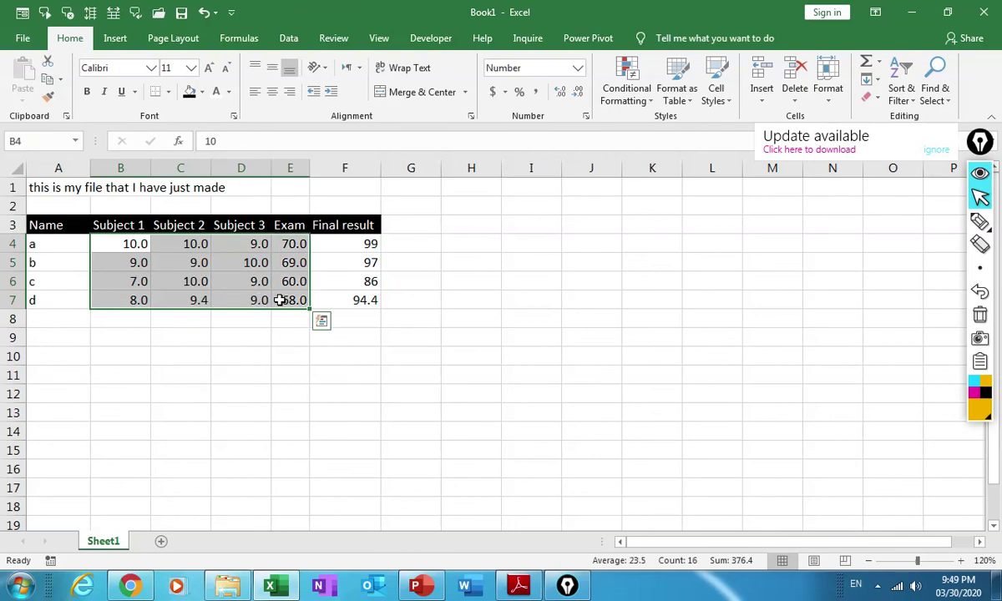
left_click(578, 94)
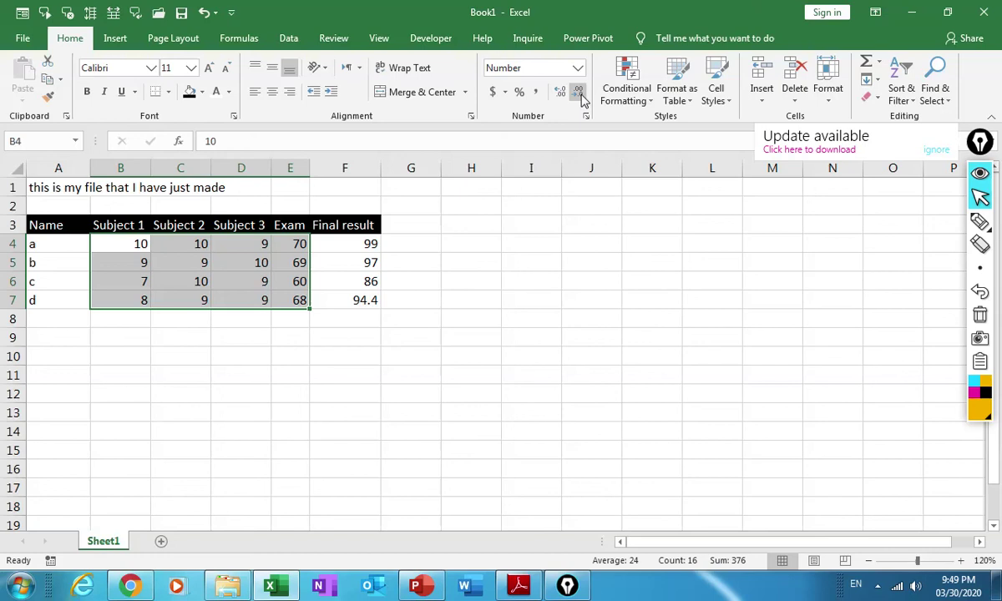
left_click(186, 302)
- Centre the marks in B4:E7 and make them bold
left_click_drag(126, 244, 288, 299)
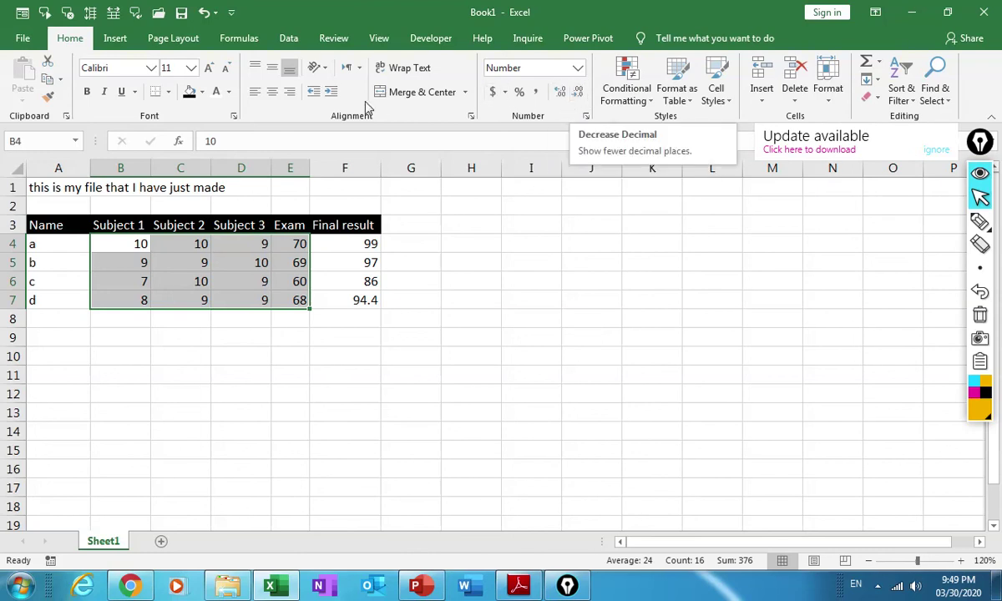
left_click(274, 94)
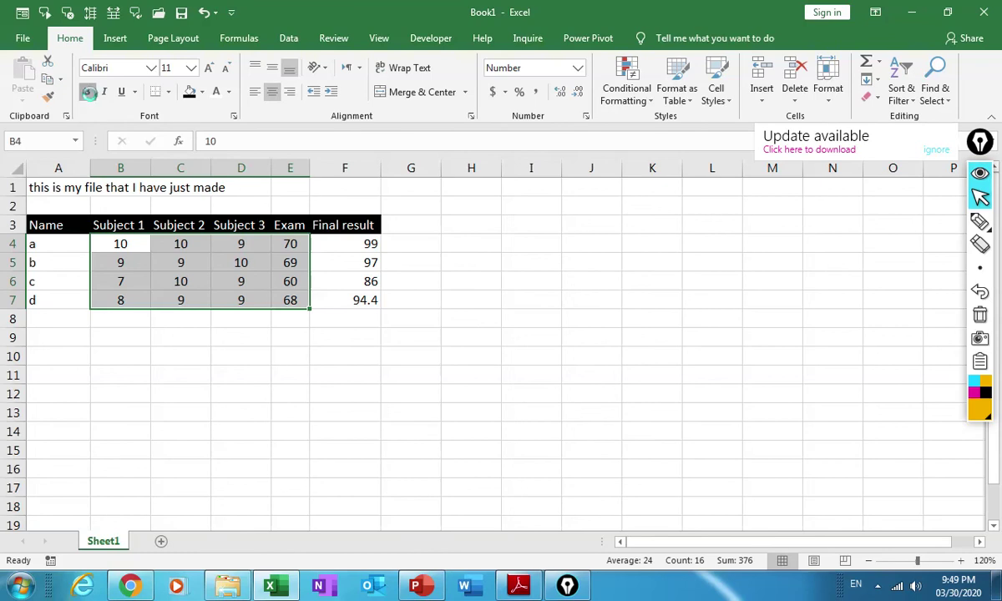
left_click(87, 92)
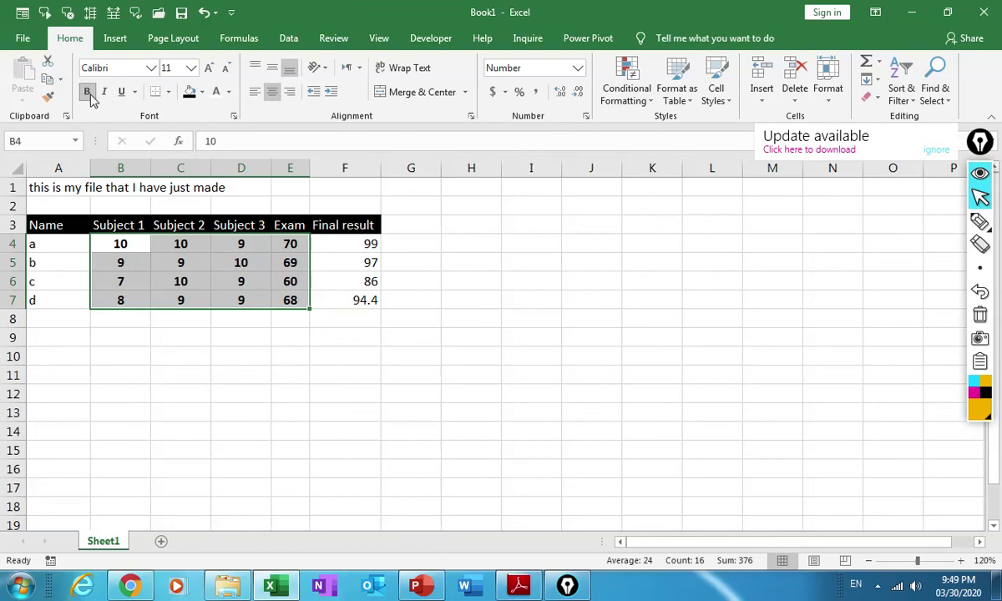
- Apply All Borders to the marks in B4:E7 and deselect the range
left_click(169, 93)
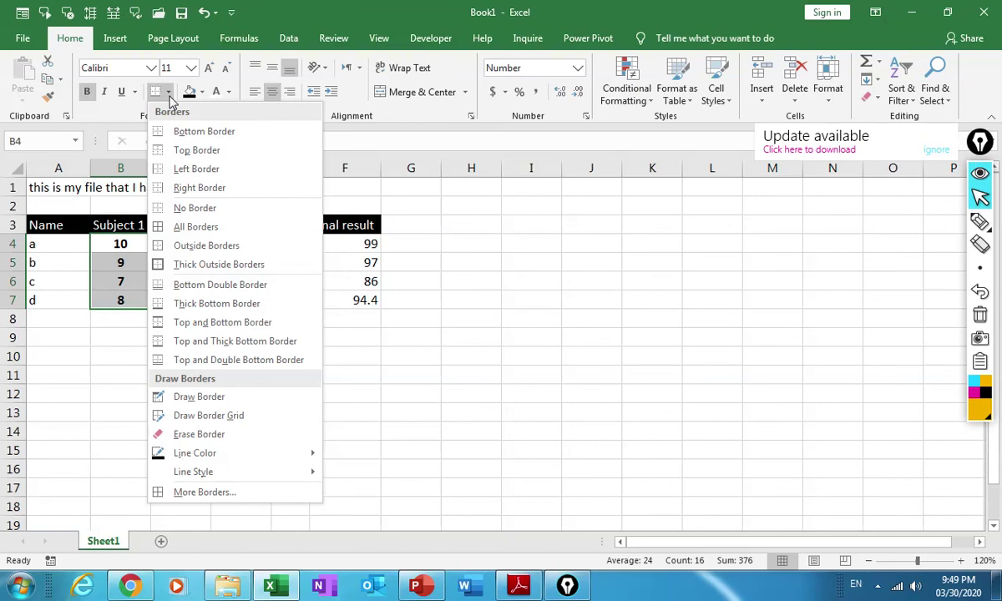
left_click(195, 226)
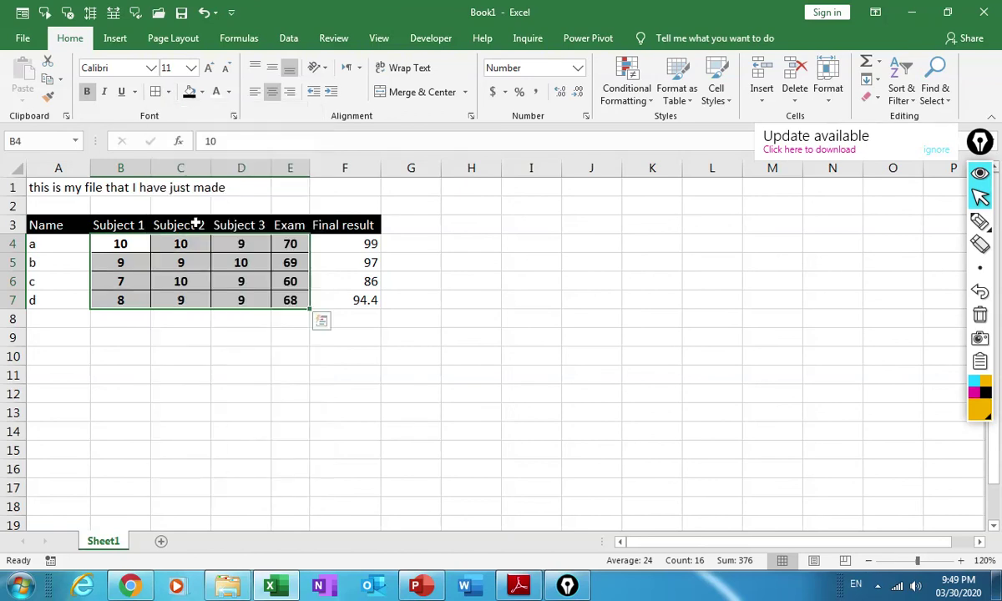
left_click(257, 353)
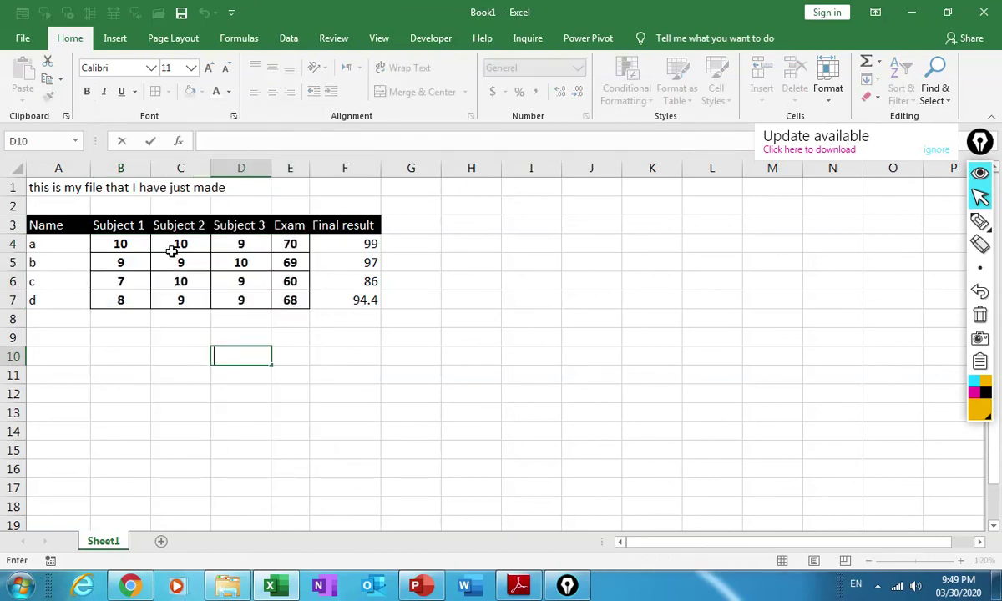
left_click(239, 300)
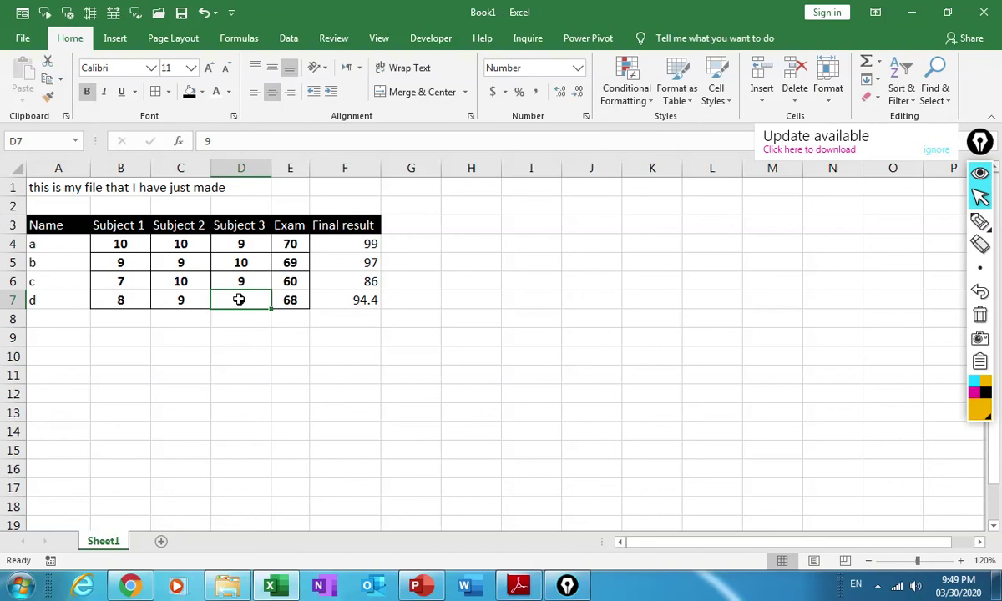
left_click(239, 337)
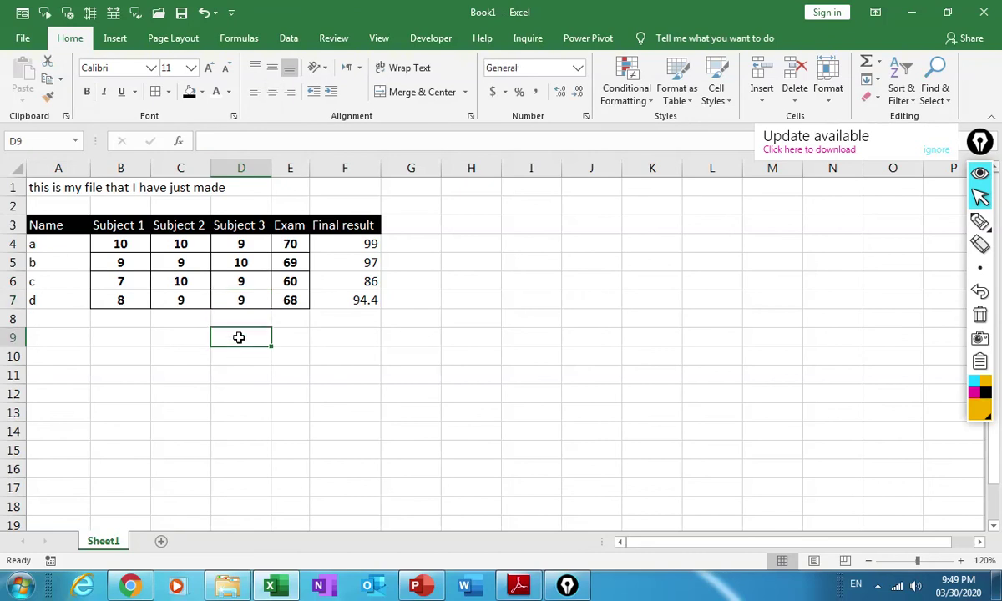
- Merge and center the title "this is my file that I have just made" across A1:F1
left_click_drag(50, 189, 341, 187)
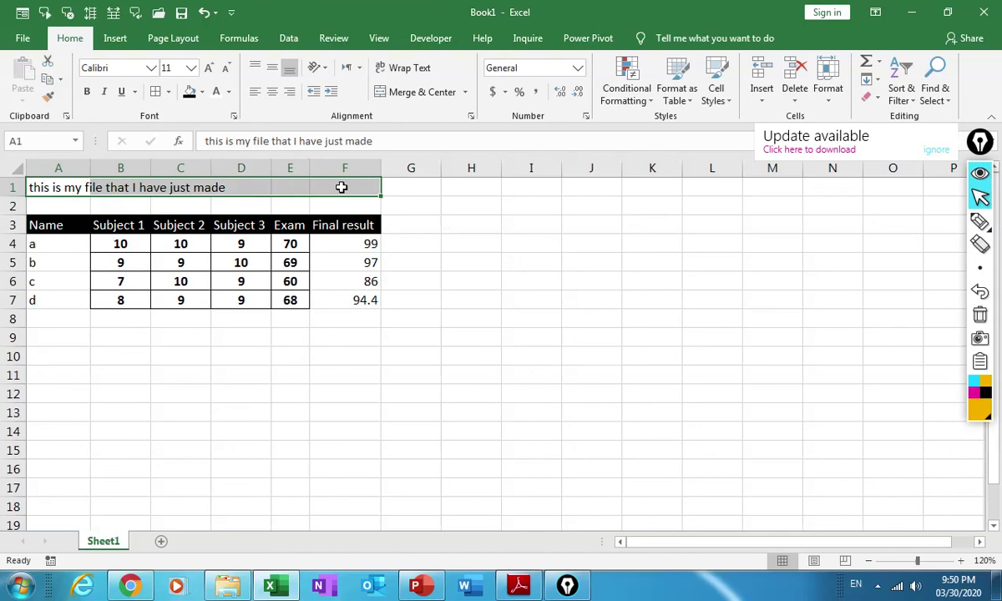
left_click(416, 92)
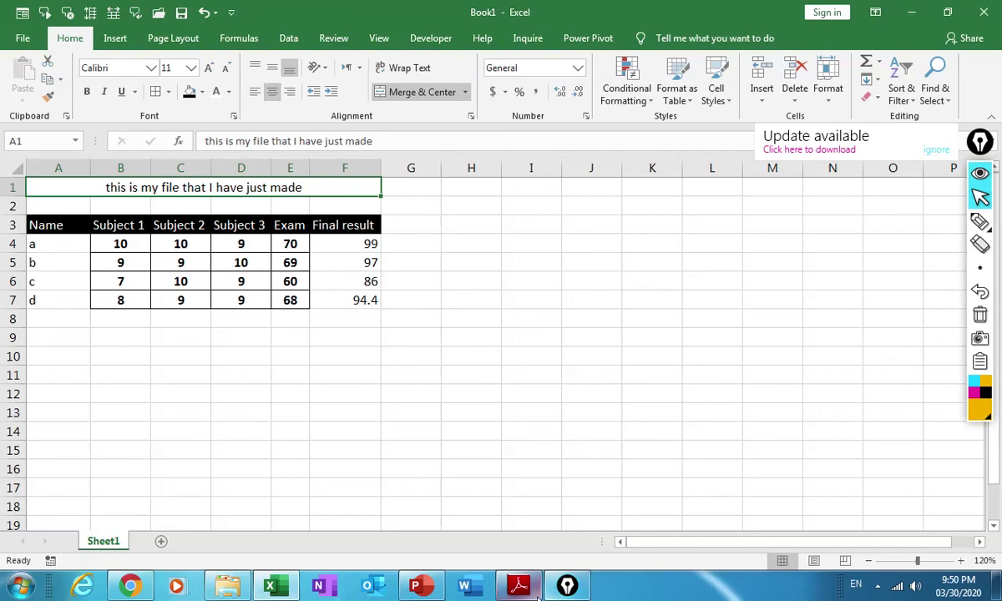
- Consult the discussion list PDF in Adobe Reader, tick its data review item with the pen, clear the mark and return to Excel
mouse_move(519, 586)
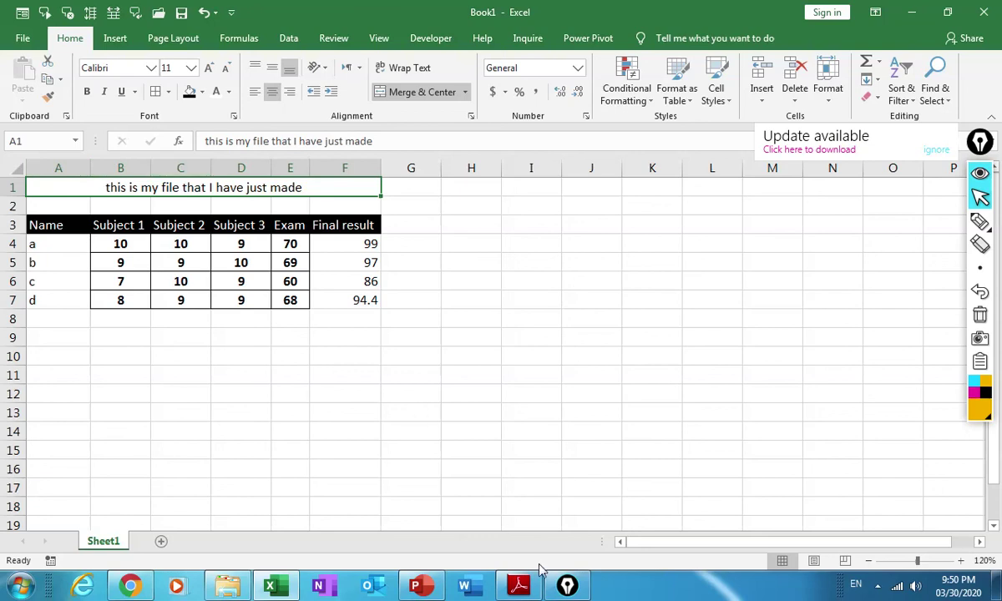
left_click(526, 588)
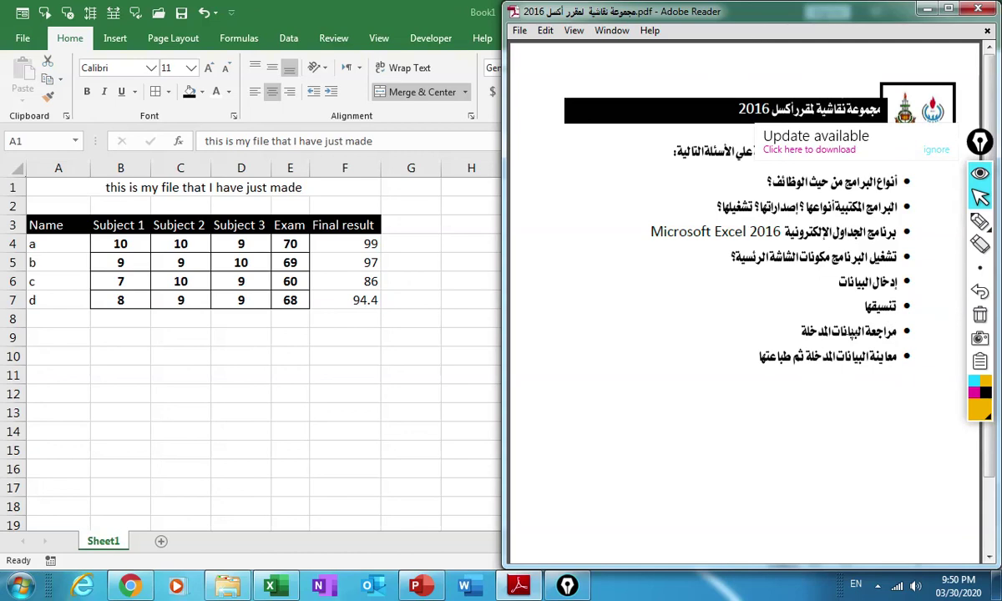
left_click(980, 221)
left_click(930, 221)
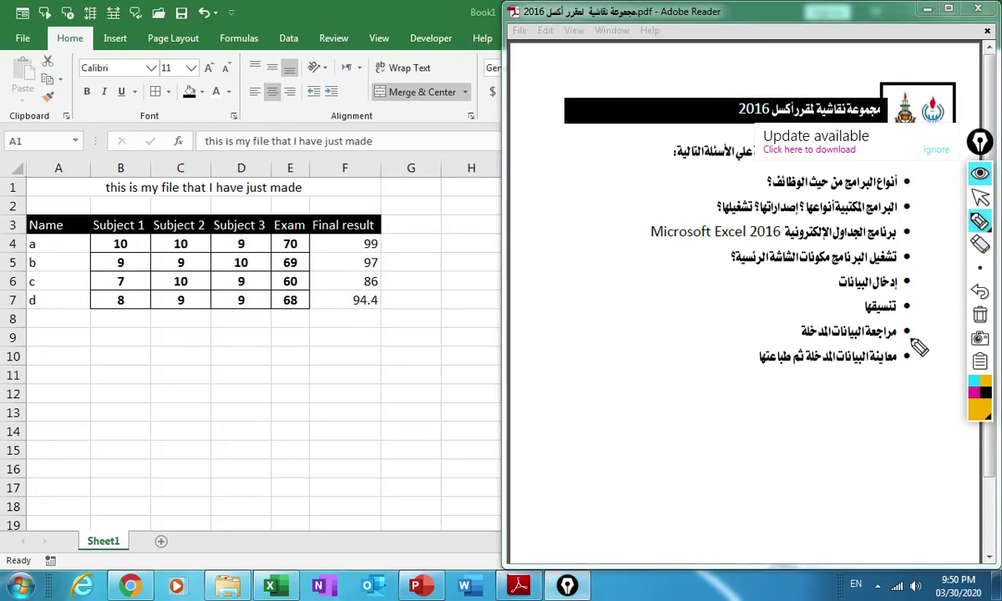
left_click_drag(910, 333, 949, 294)
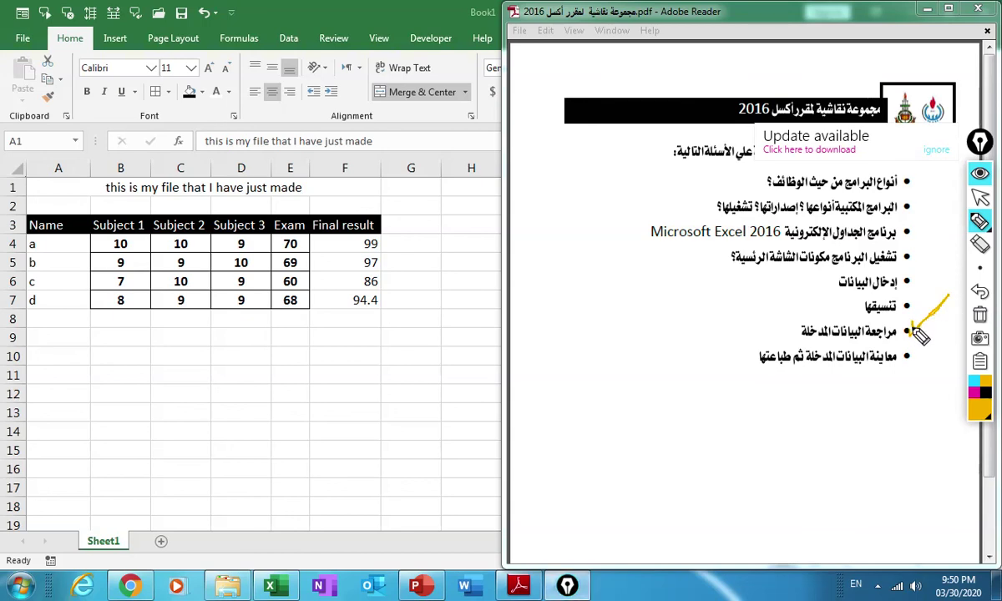
left_click(982, 323)
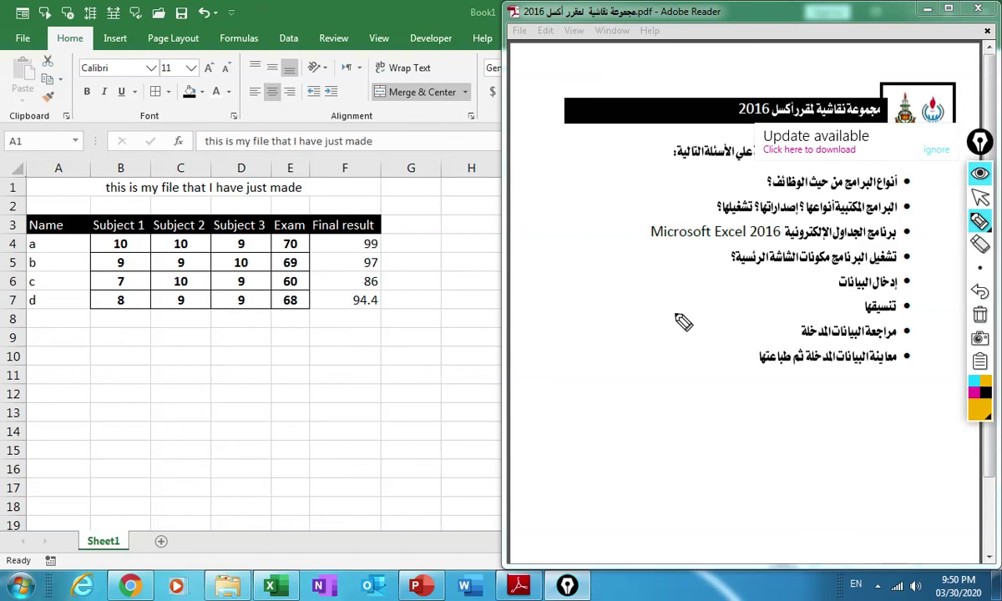
left_click(981, 196)
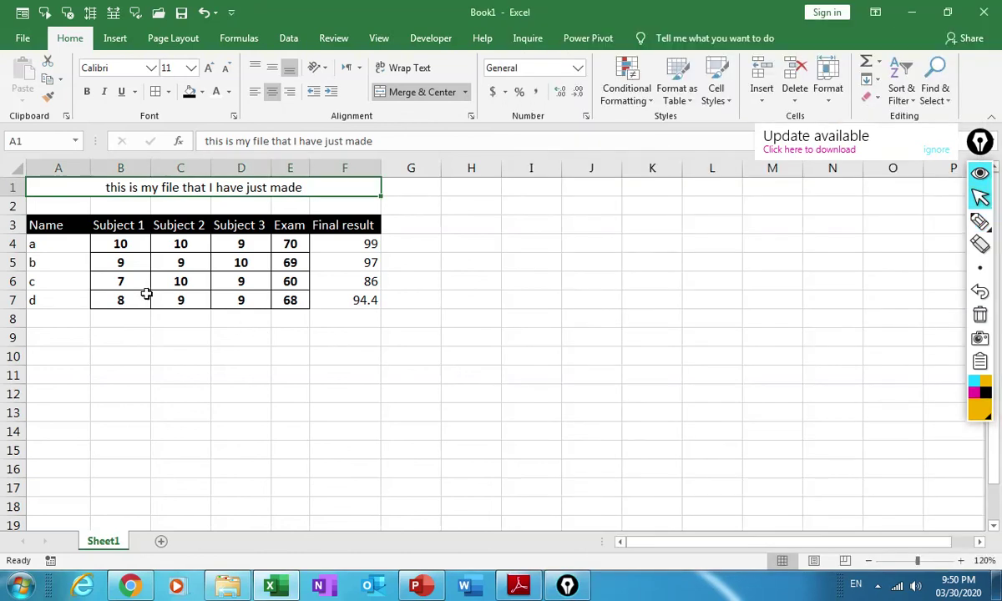
- Look over the student names in A4:A7 and locate the Spelling check among the proofing commands
left_click_drag(74, 251, 62, 296)
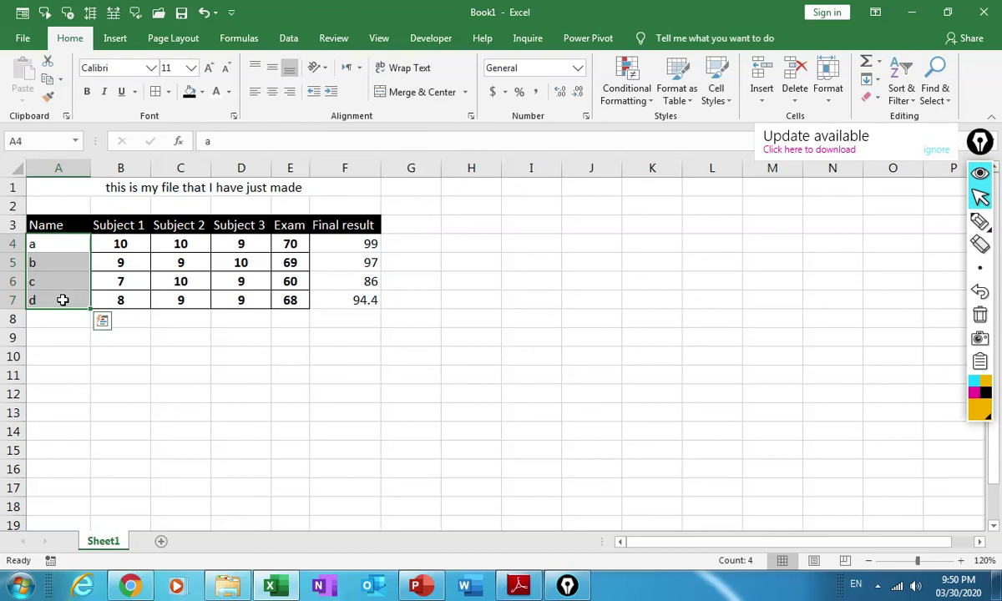
left_click(524, 257)
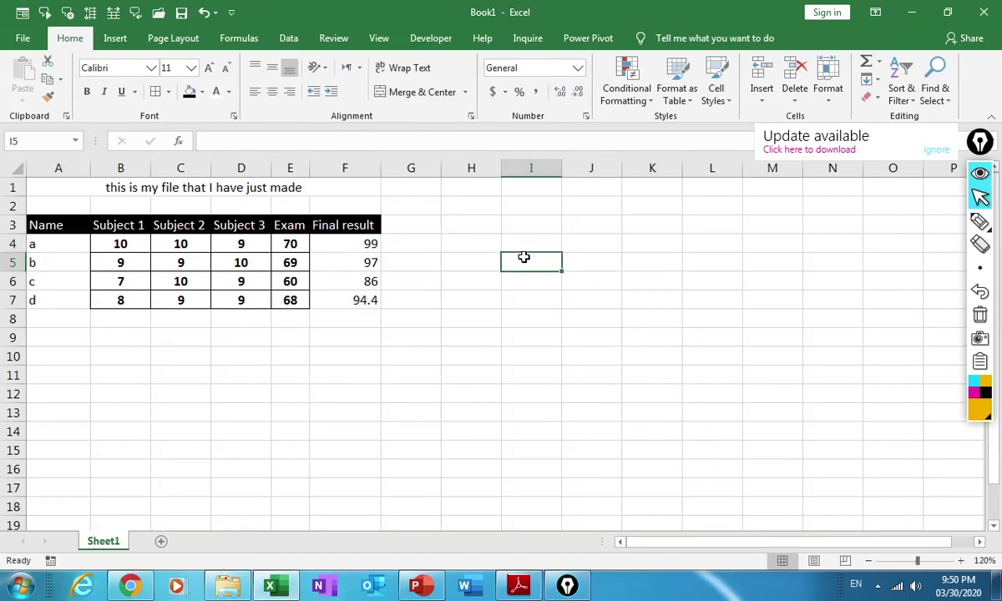
left_click(333, 39)
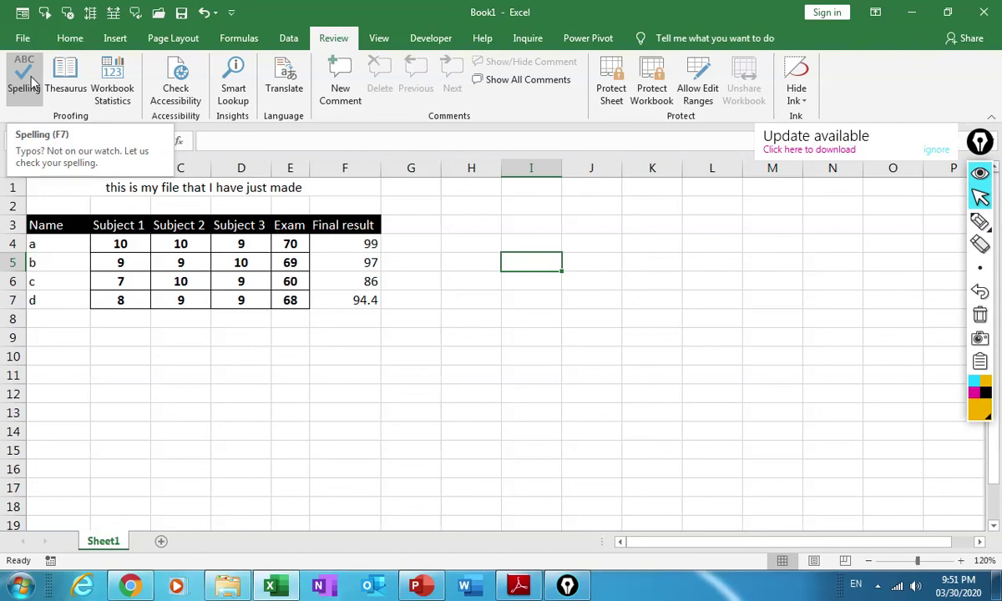
left_click(208, 334)
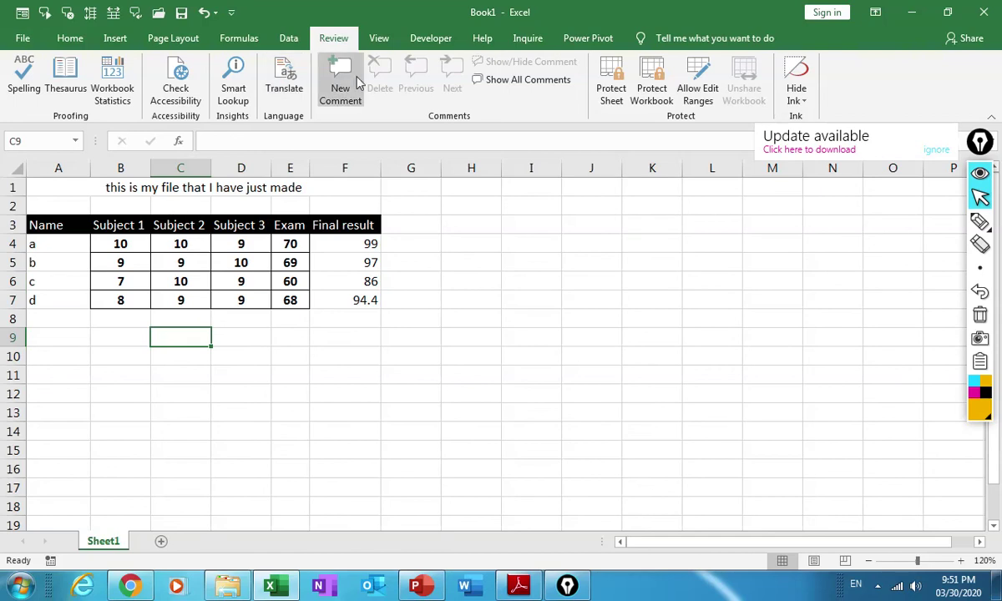
- Examine the results table in Page Break Preview and return to Normal view
left_click(362, 38)
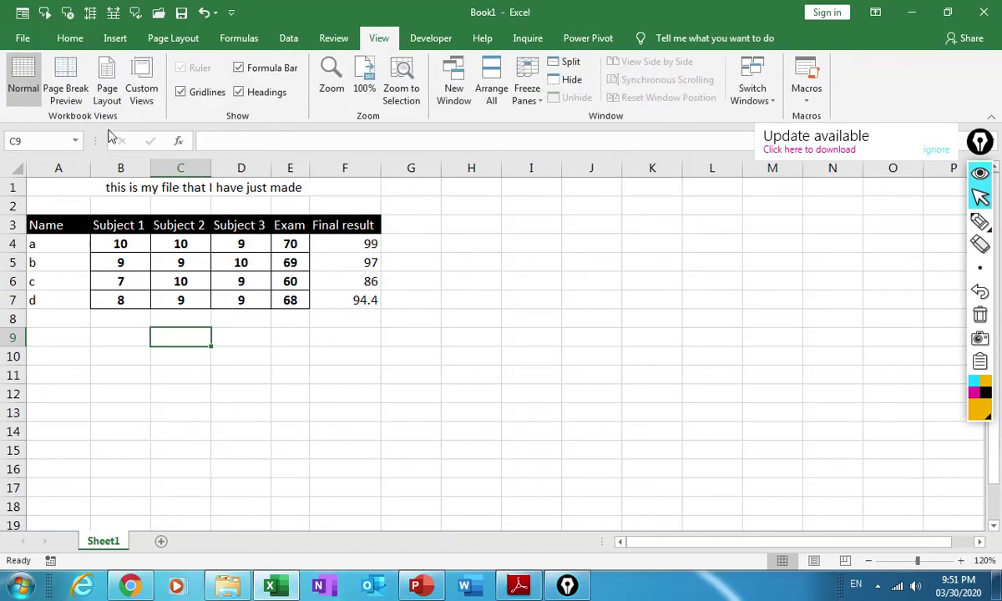
left_click_drag(36, 191, 228, 309)
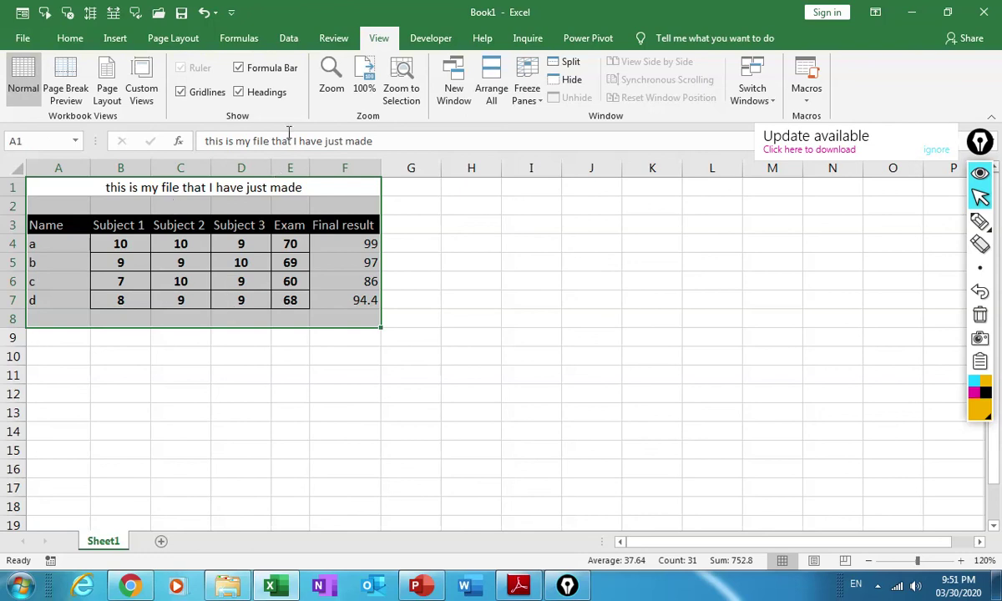
left_click(65, 88)
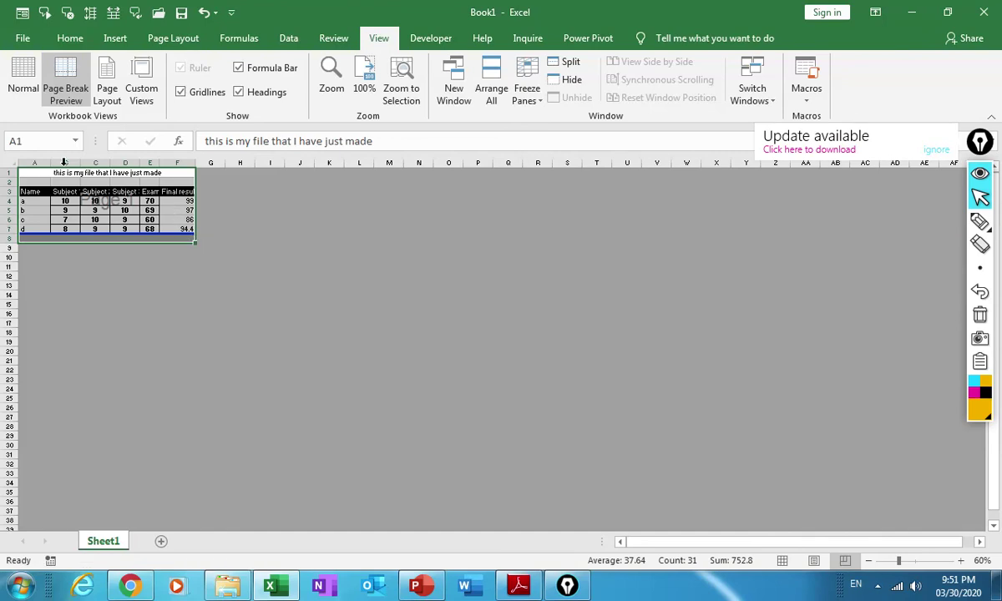
left_click(23, 77)
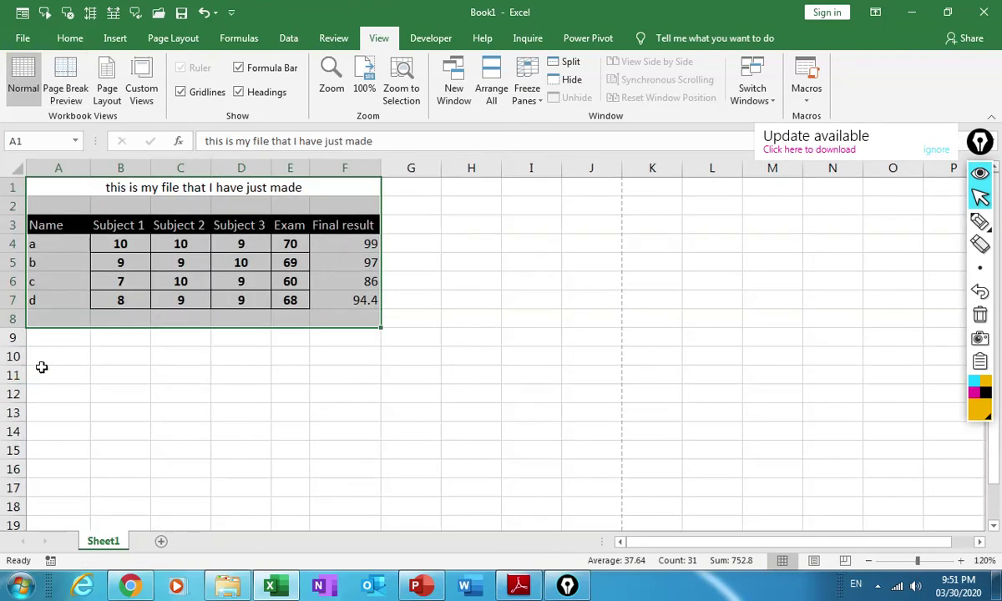
- Enter the sample text "abc" in cell A11 below the results table
left_click(42, 374)
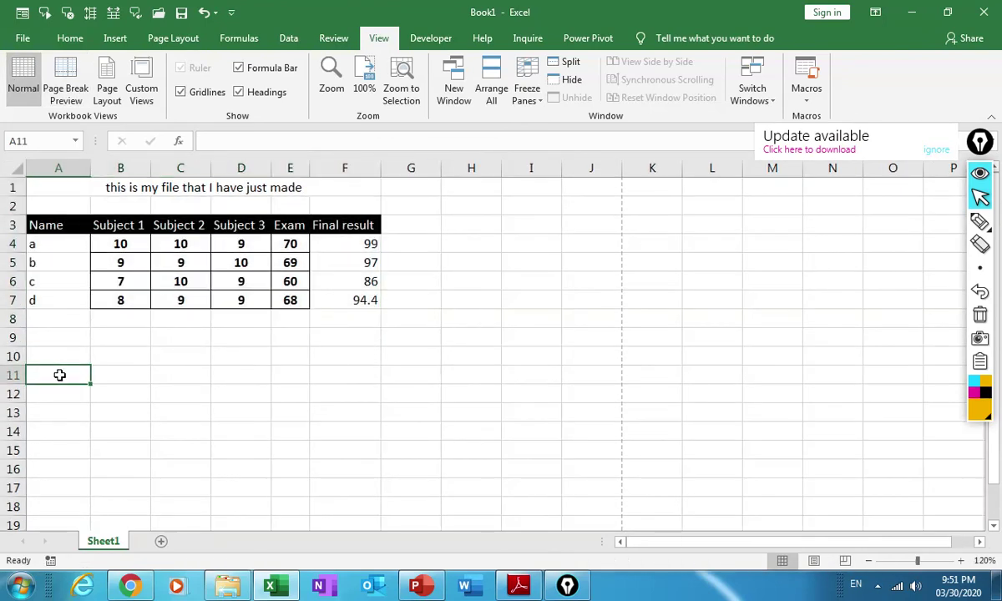
type("ab")
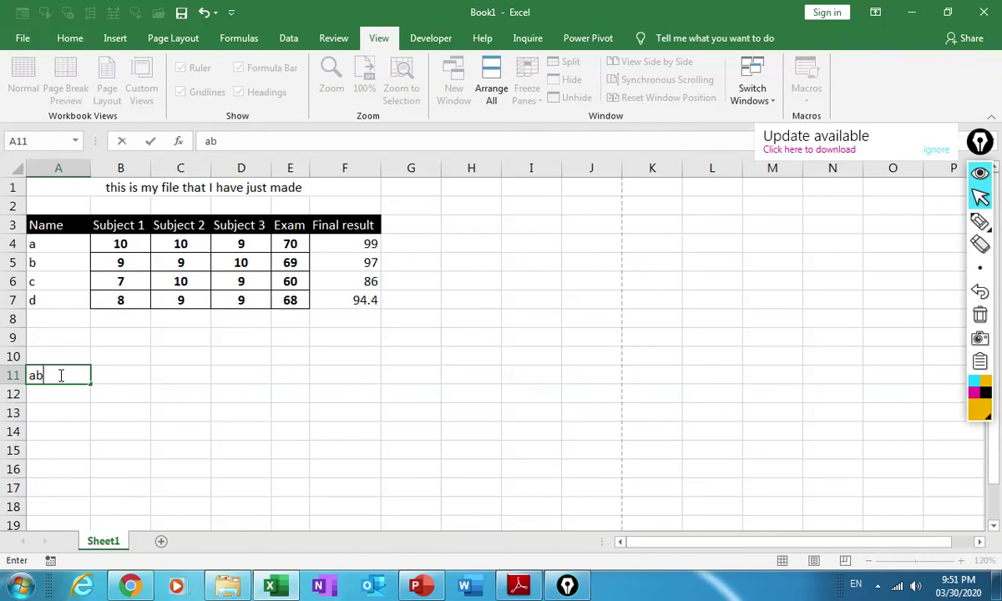
type("c")
left_click(148, 412)
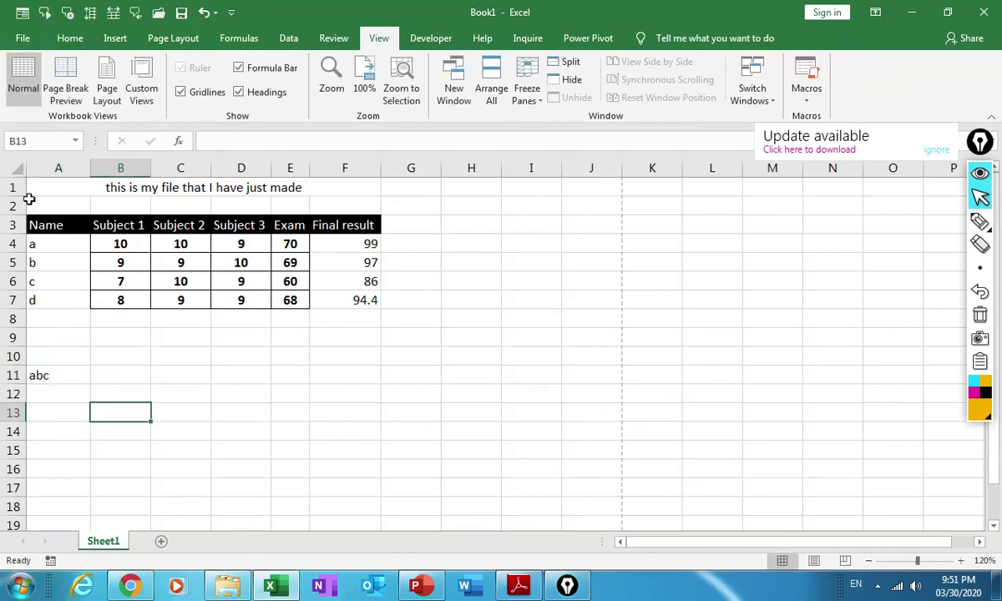
- Check how the printed page extends to the entry in A11 using Page Break Preview, and restore Normal view
left_click_drag(27, 187, 300, 311)
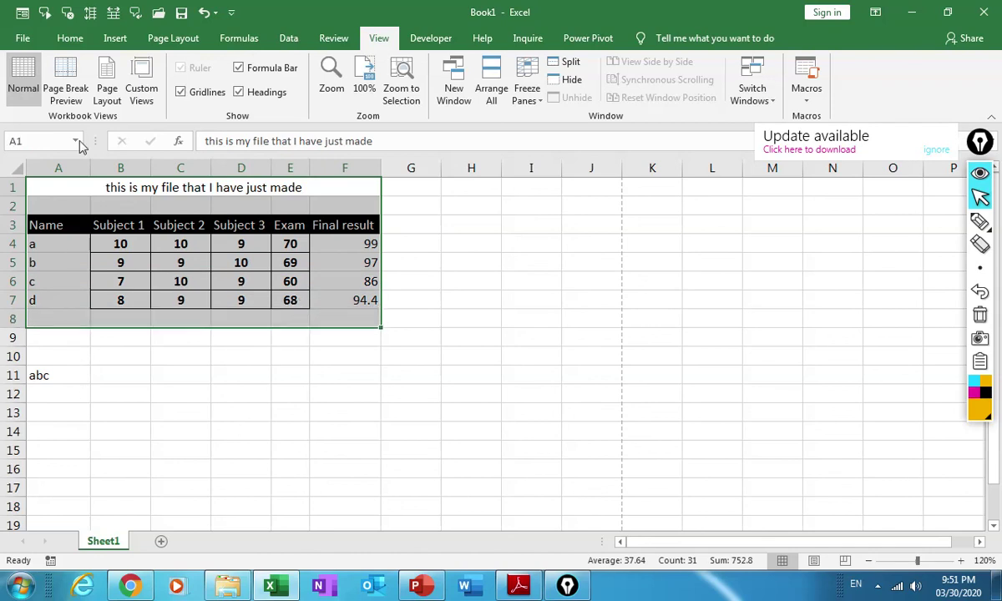
left_click(66, 84)
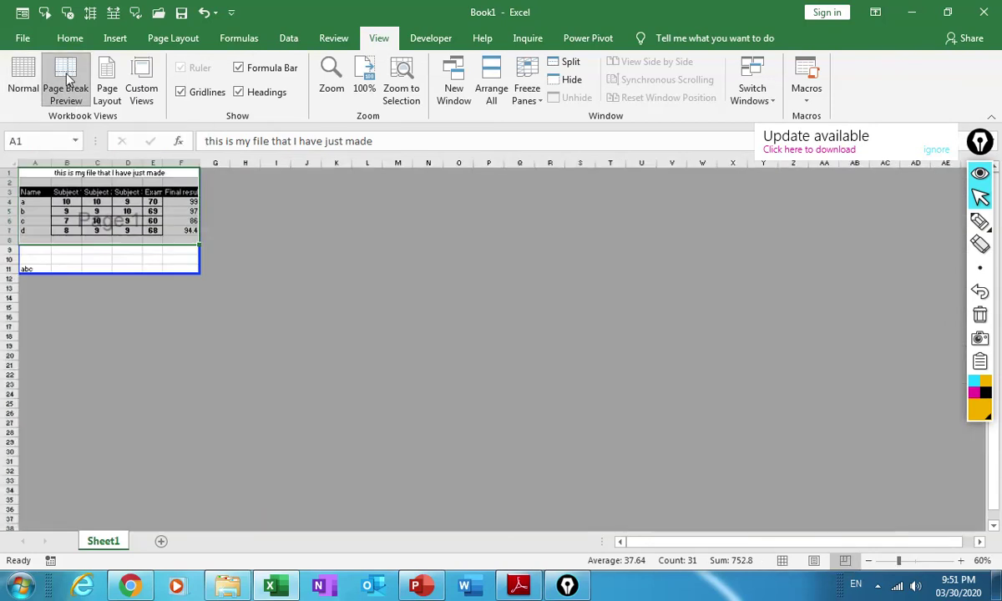
left_click(67, 258)
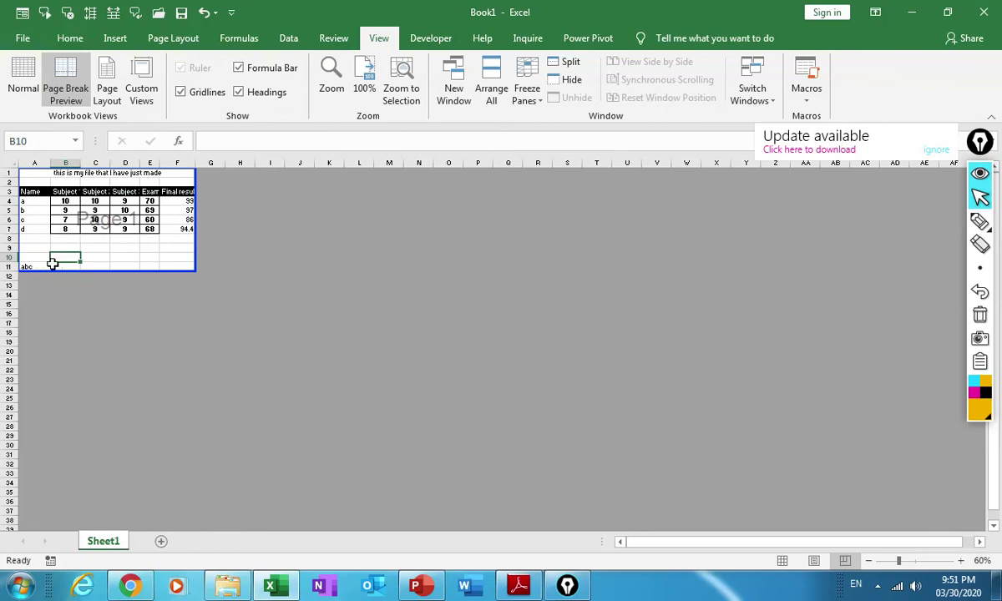
left_click(25, 80)
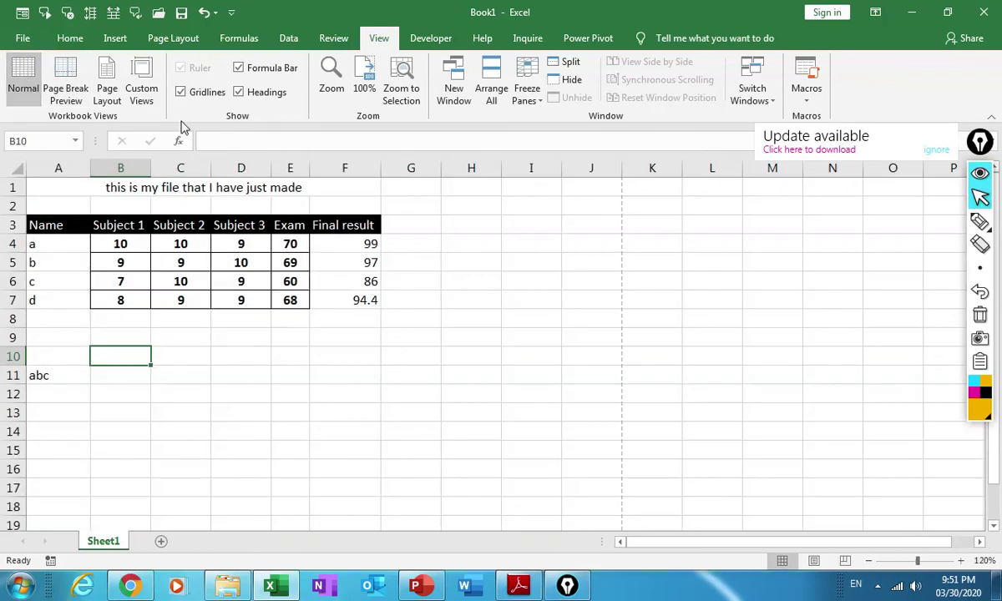
- Set the range A1:F7, covering the title and the results table, as the sheet's print area
left_click_drag(61, 183, 255, 301)
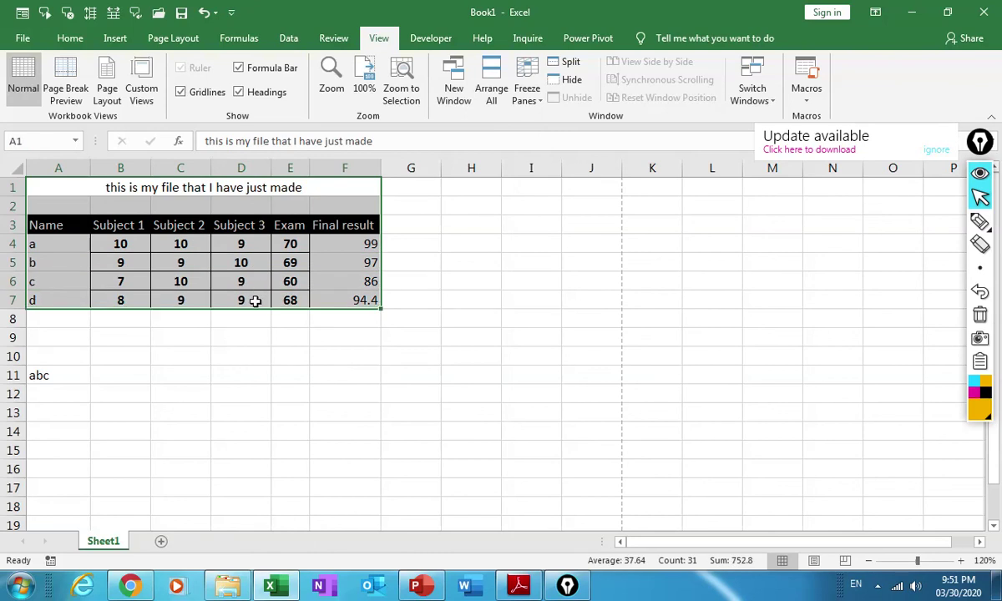
left_click(115, 39)
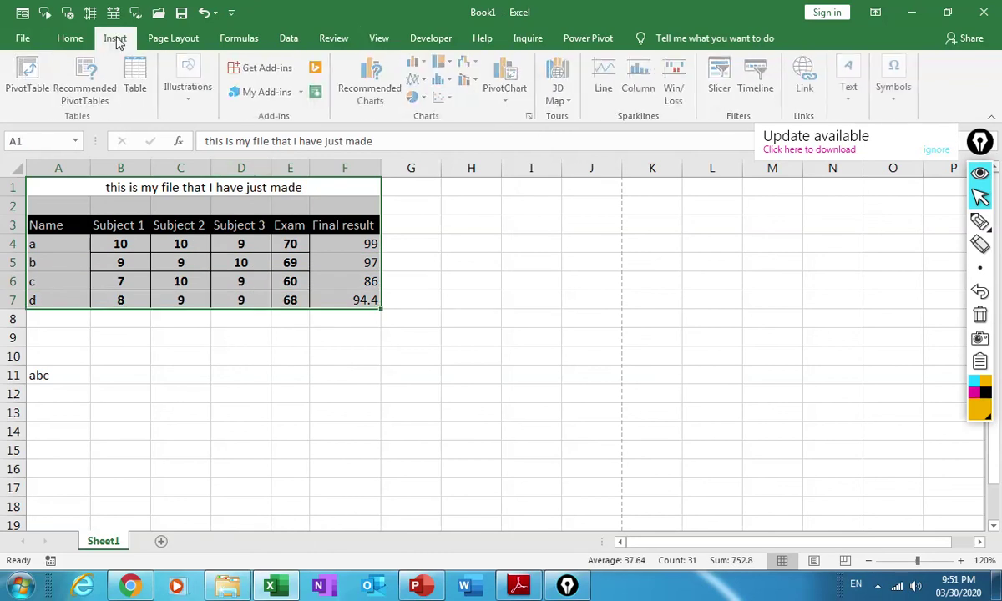
left_click(184, 40)
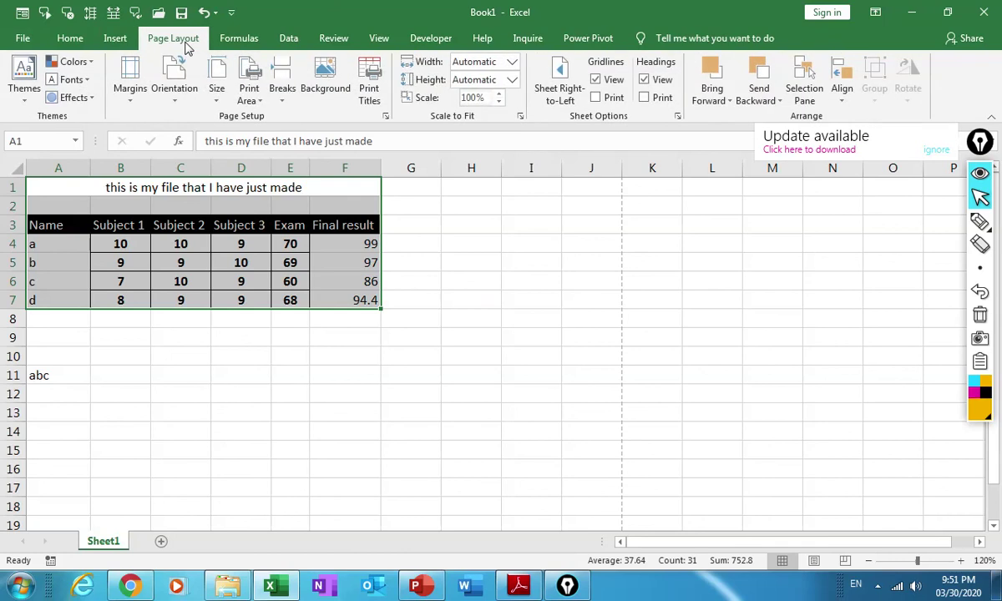
left_click(260, 102)
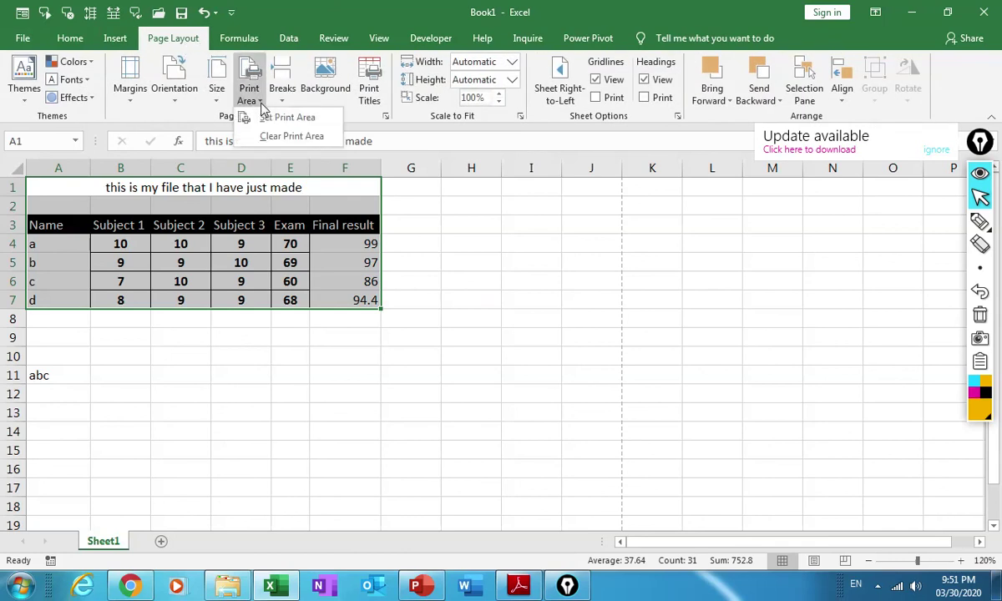
left_click(307, 125)
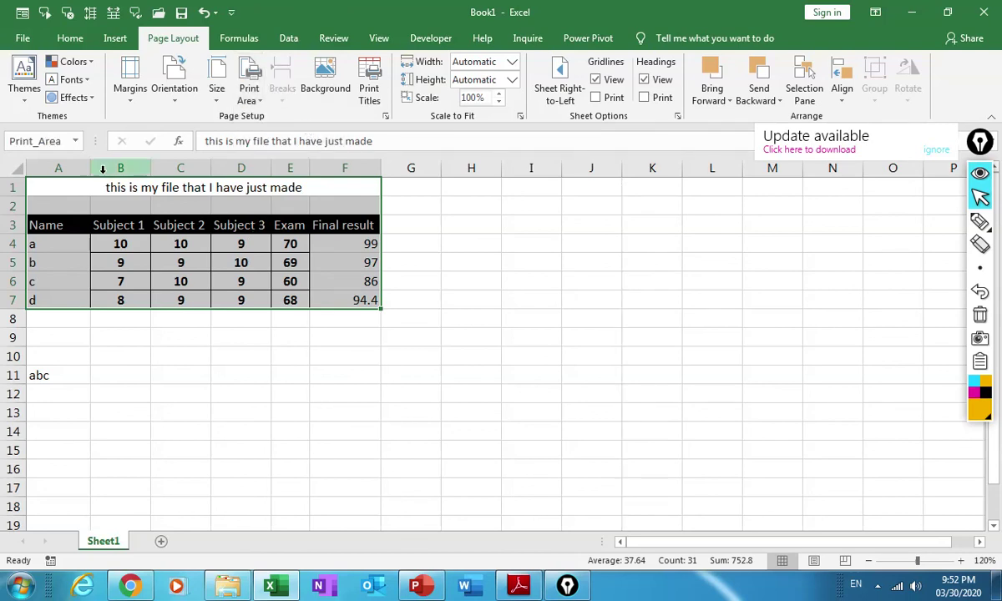
- Check the print preview of the sheet with the defined print area and return to the worksheet
left_click(163, 356)
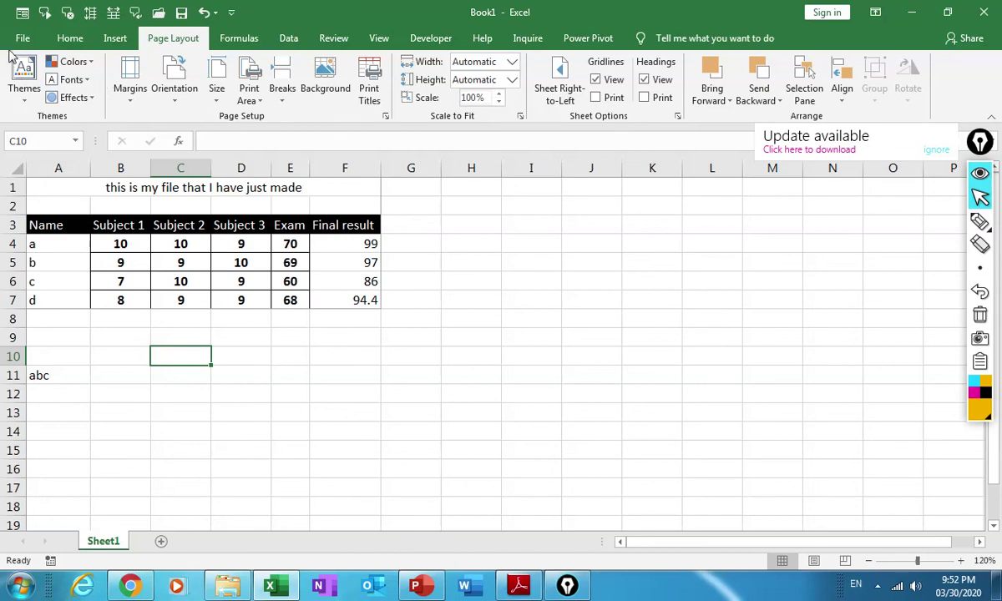
left_click(17, 38)
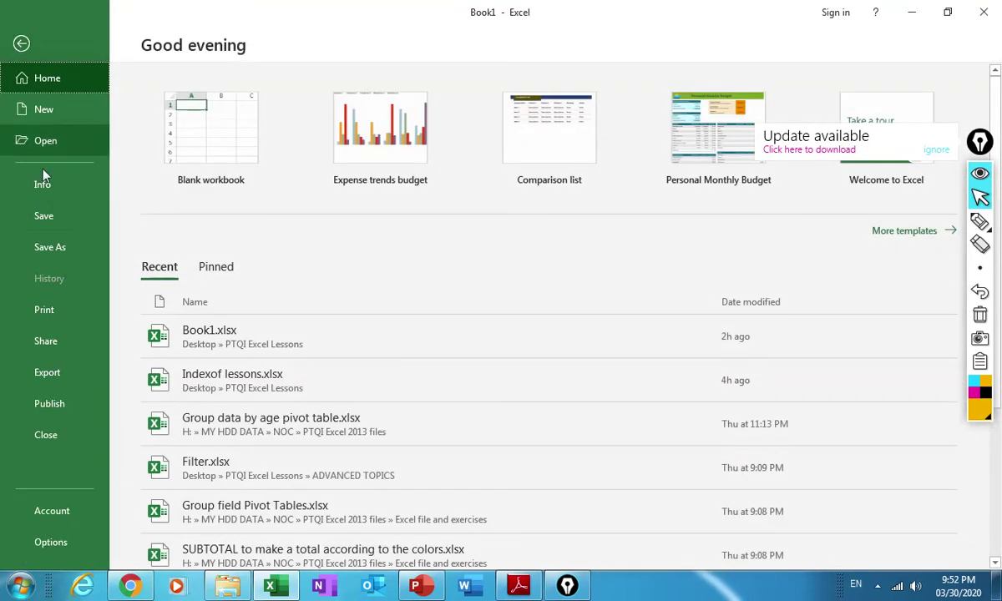
left_click(45, 309)
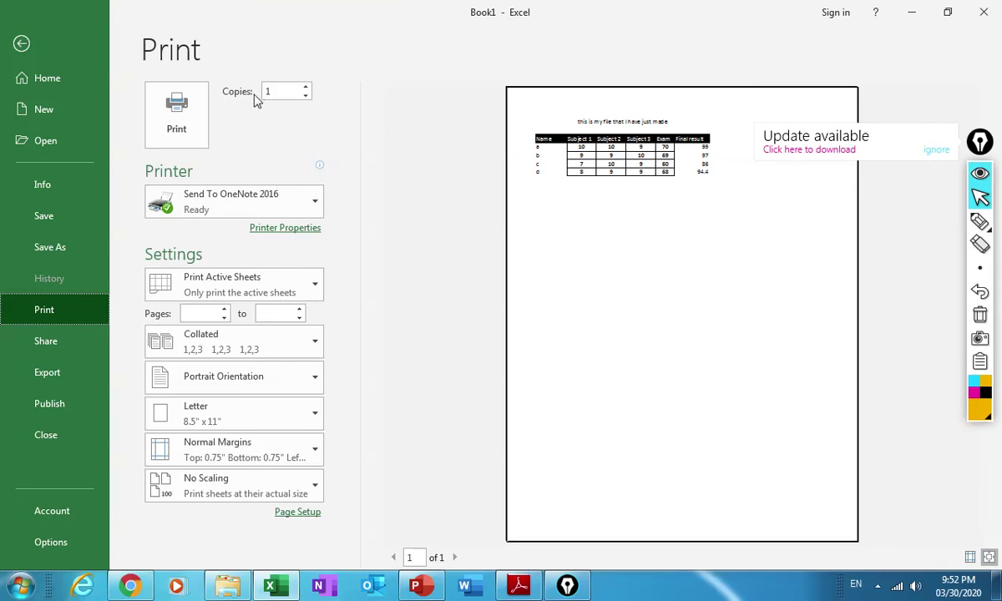
left_click(36, 40)
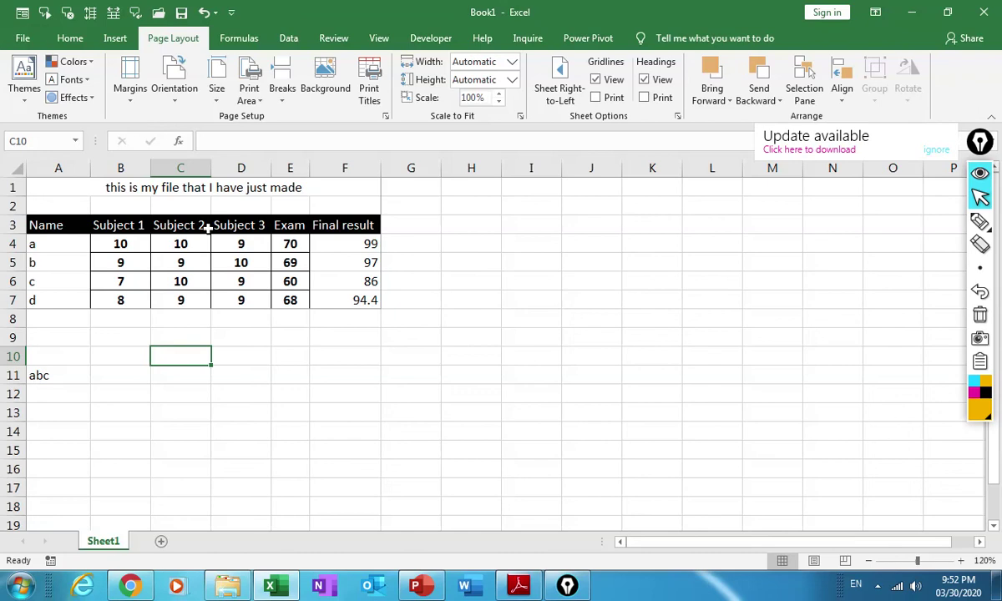
- Reselect A1:F7, review the Print Area options, and look at the print preview once more
left_click(202, 258)
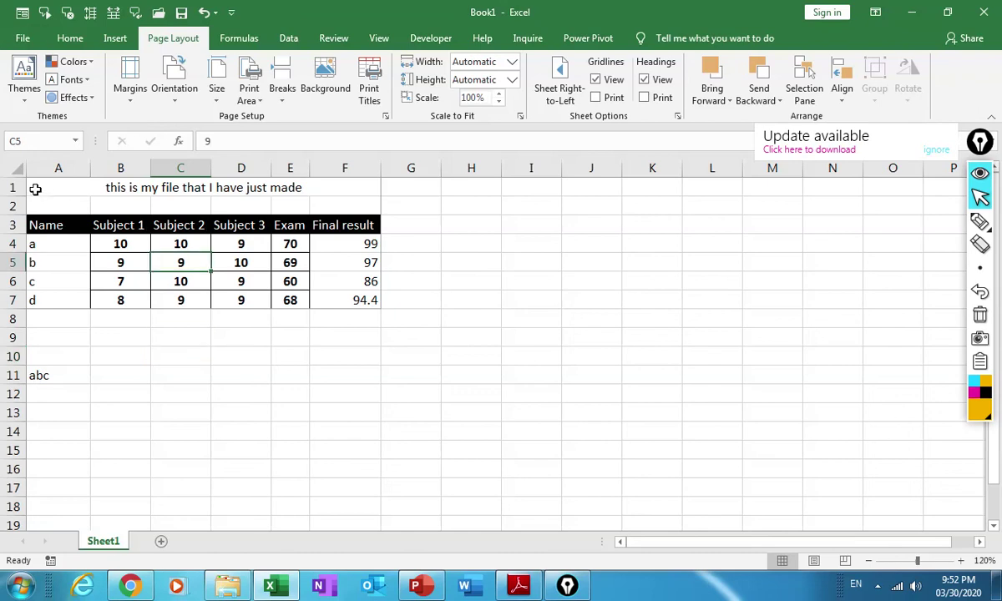
left_click_drag(33, 182, 216, 295)
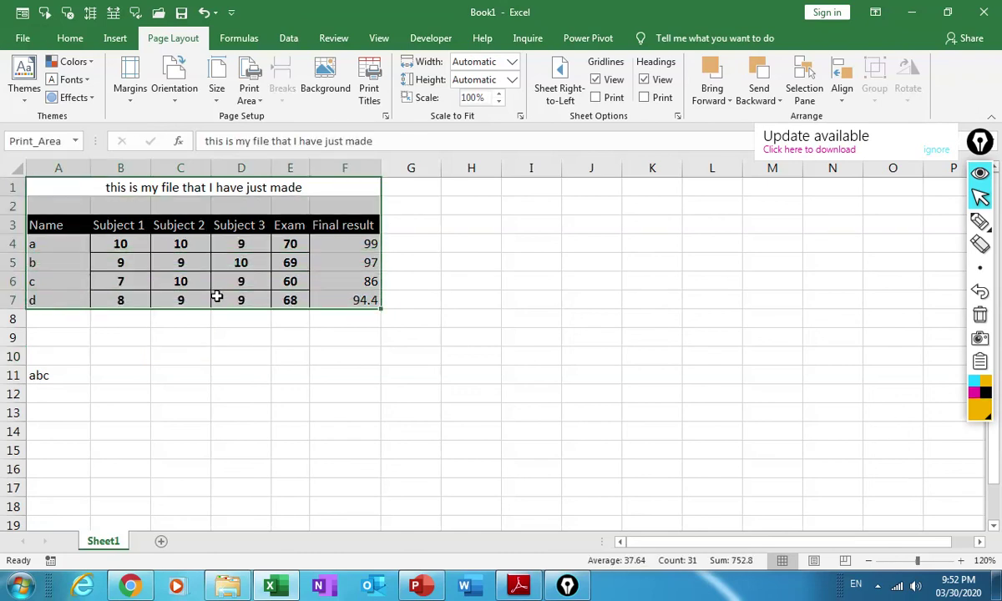
left_click(72, 46)
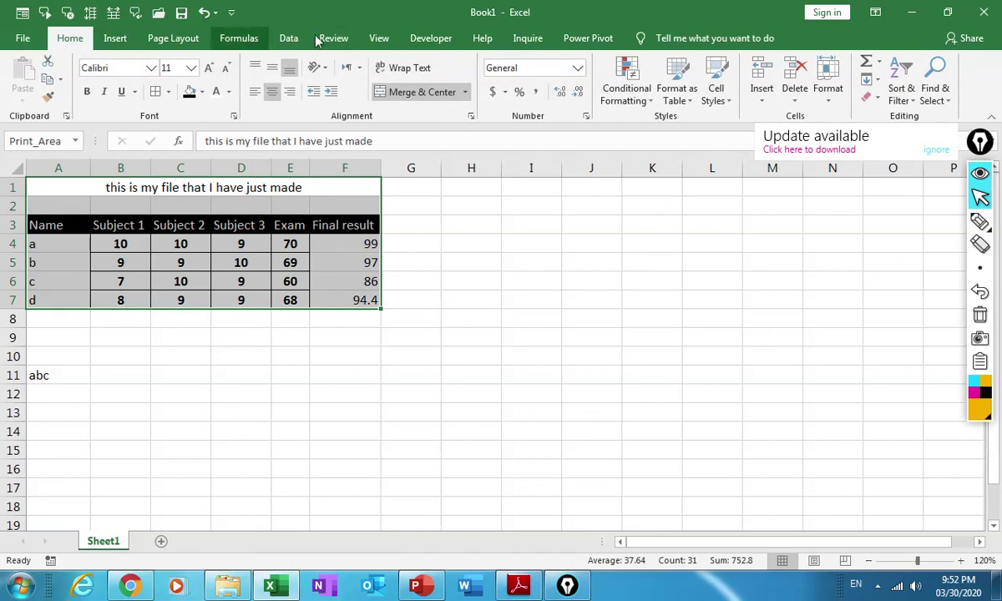
left_click(173, 38)
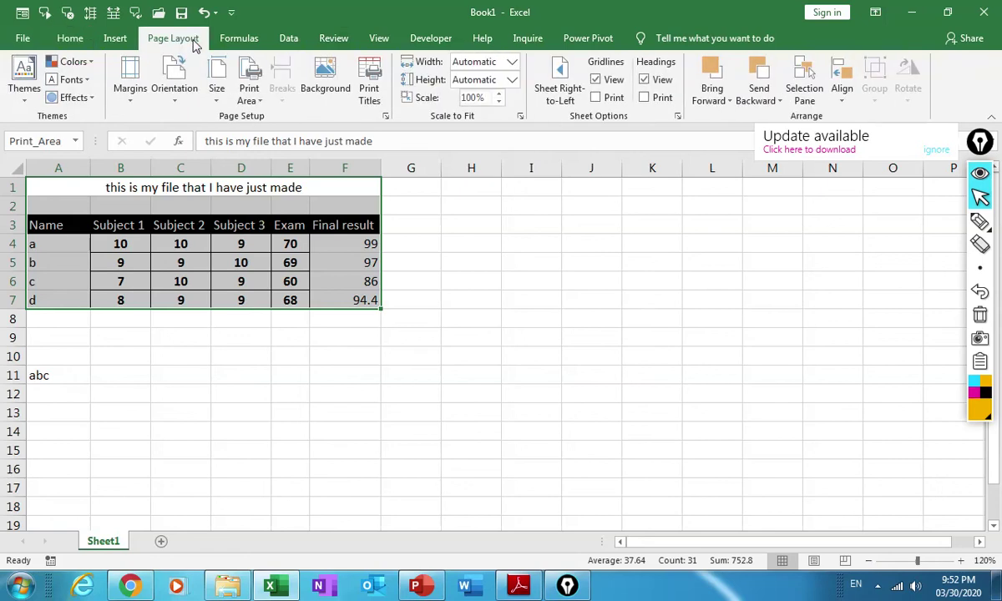
left_click(251, 92)
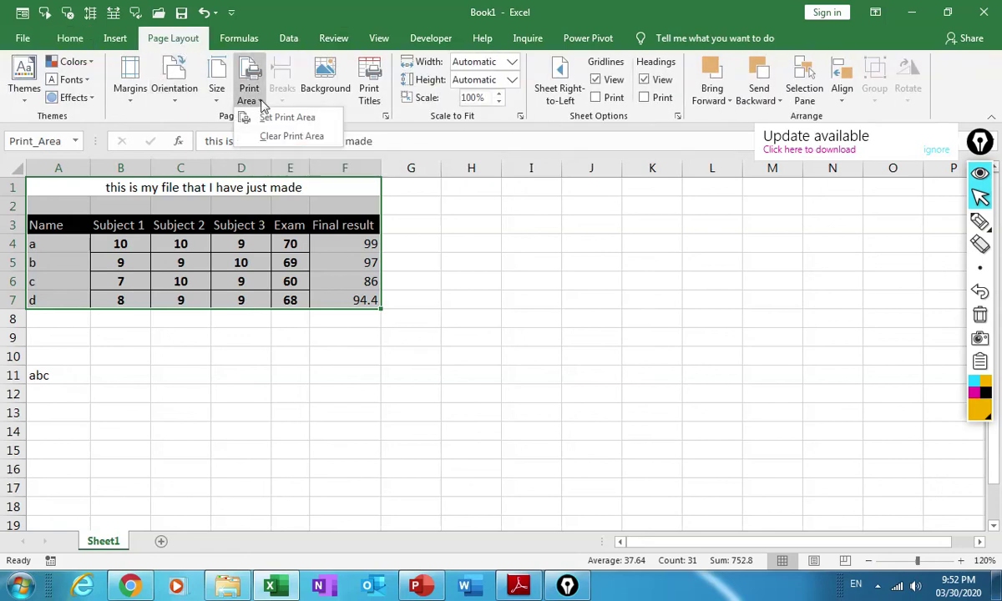
left_click(23, 39)
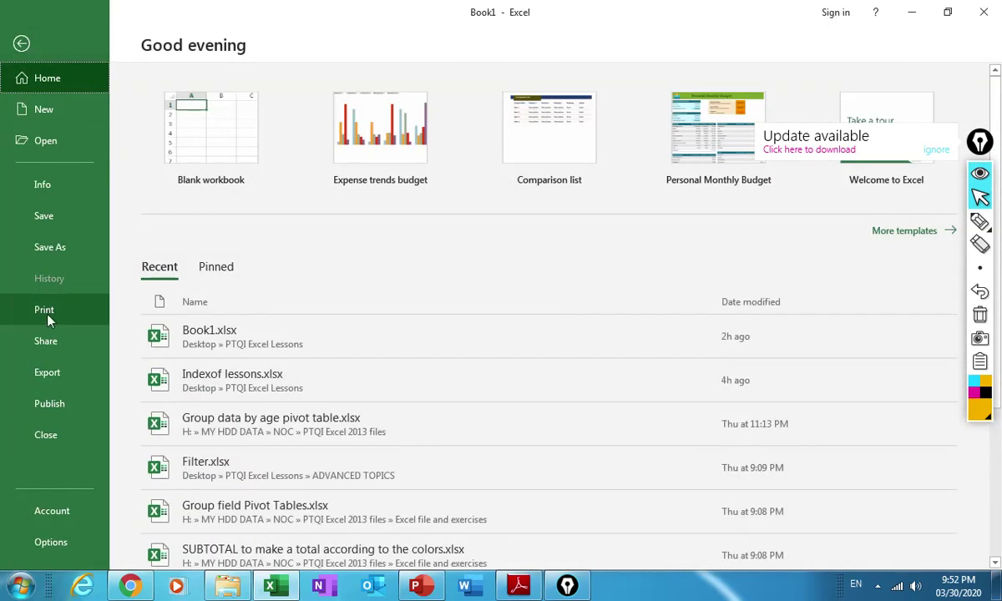
left_click(69, 314)
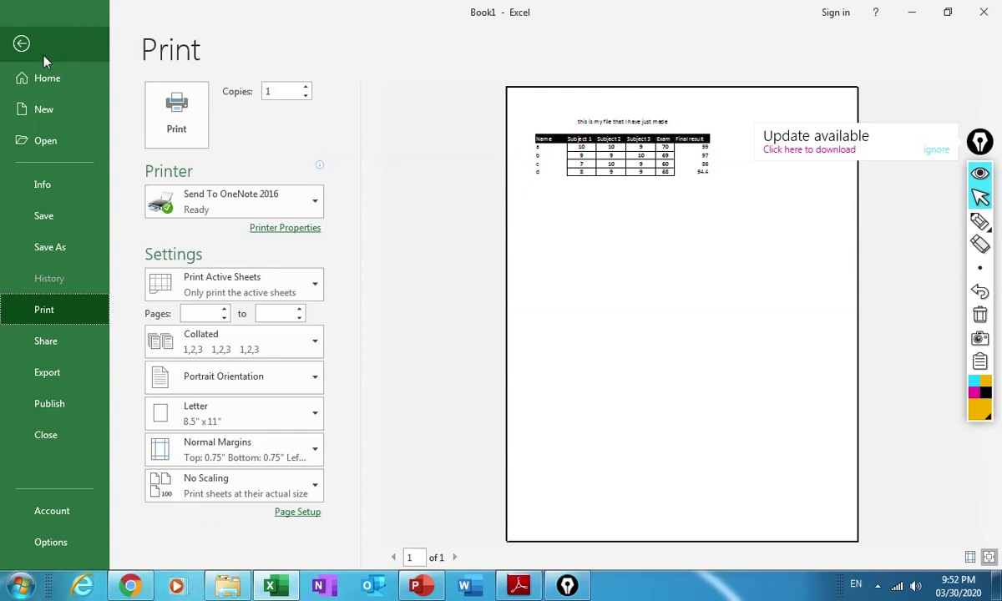
left_click(22, 45)
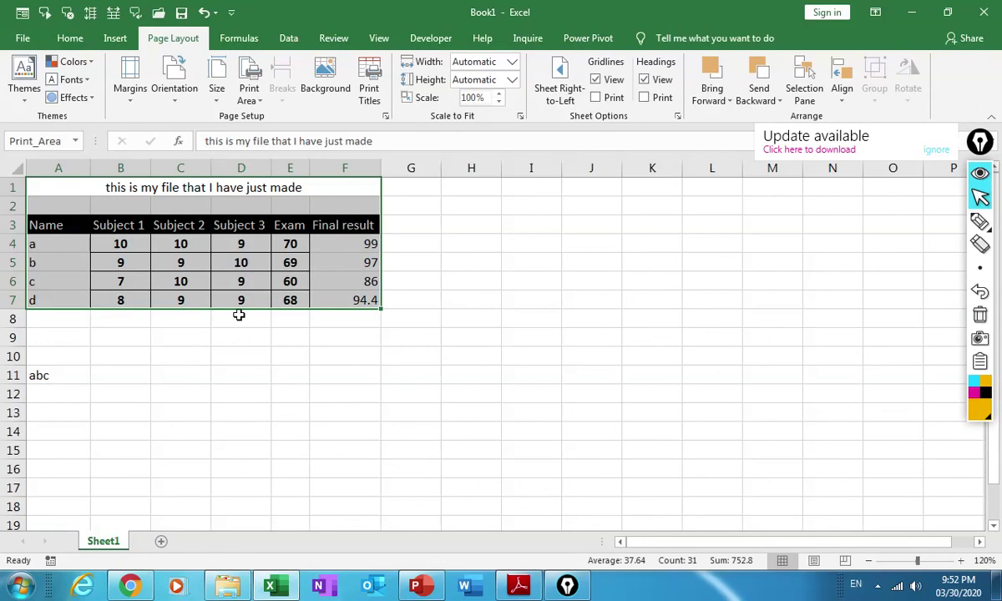
- Consult the discussion list PDF in Adobe Reader for the remaining points and return to the Excel workbook
left_click(364, 390)
left_click(521, 588)
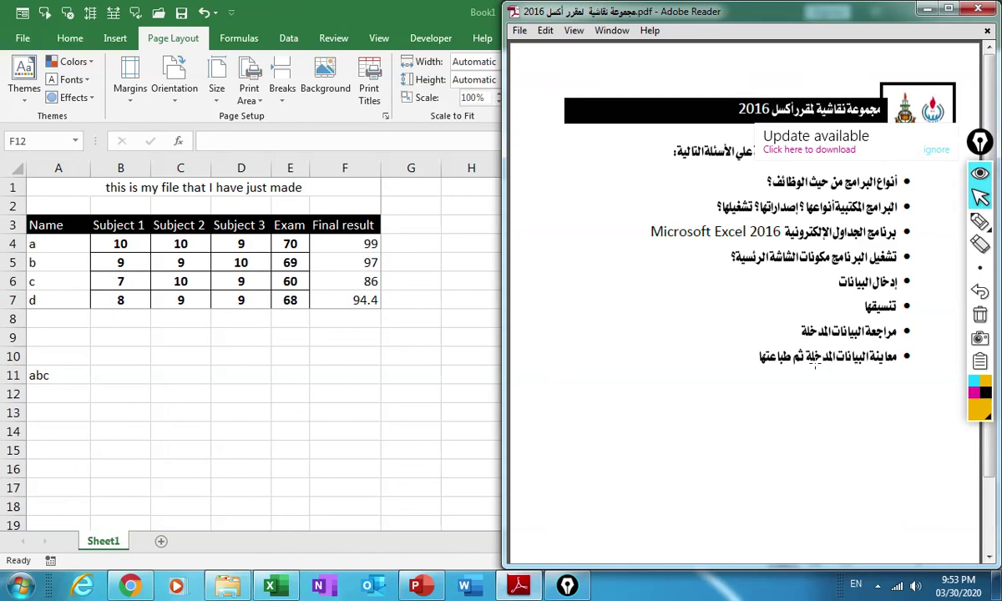
left_click(331, 361)
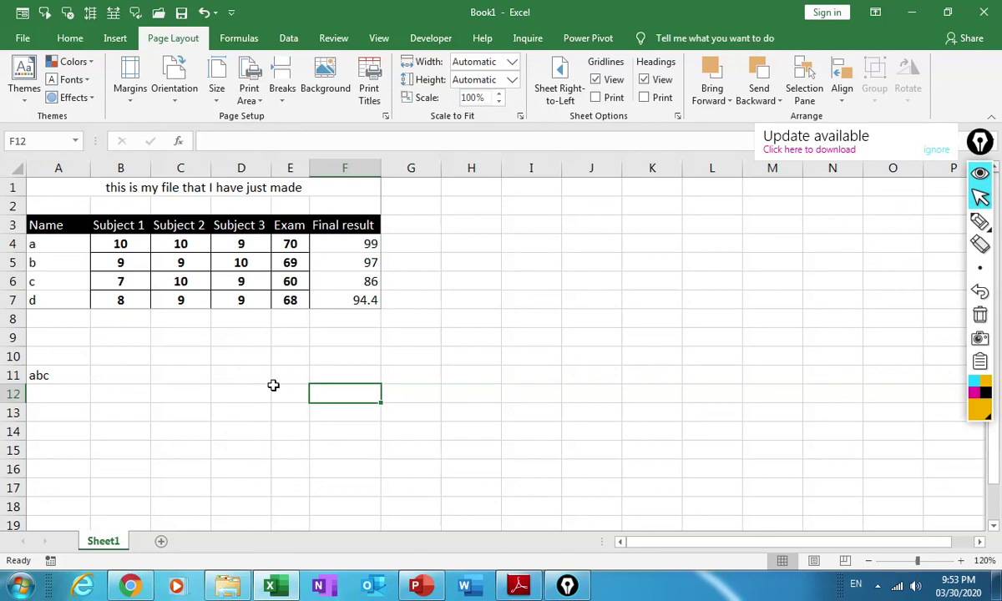
- Save the workbook as "student results.xlsx" in the PTQI Excel Lessons folder on the Desktop
left_click(26, 40)
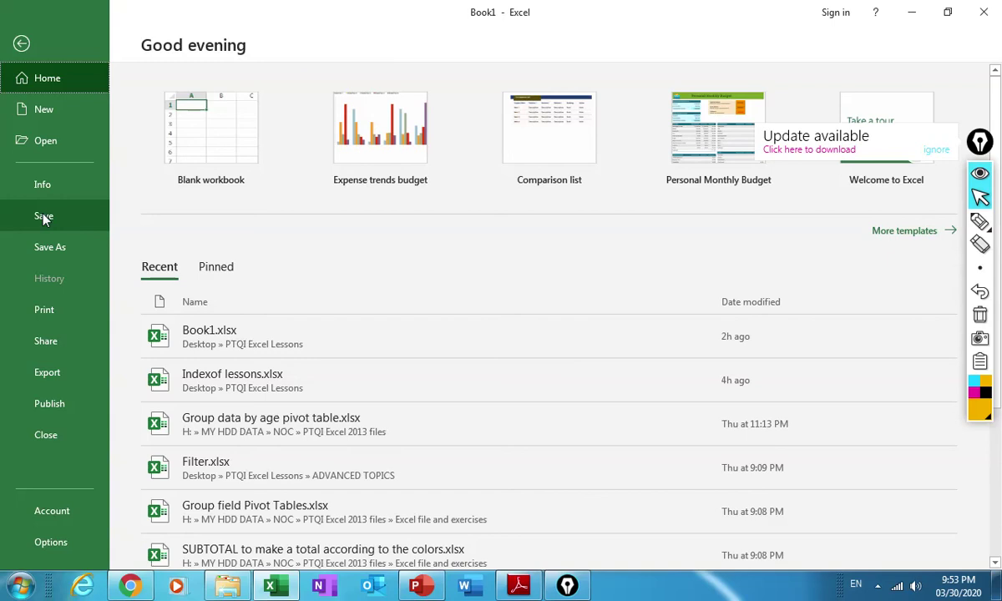
left_click(44, 218)
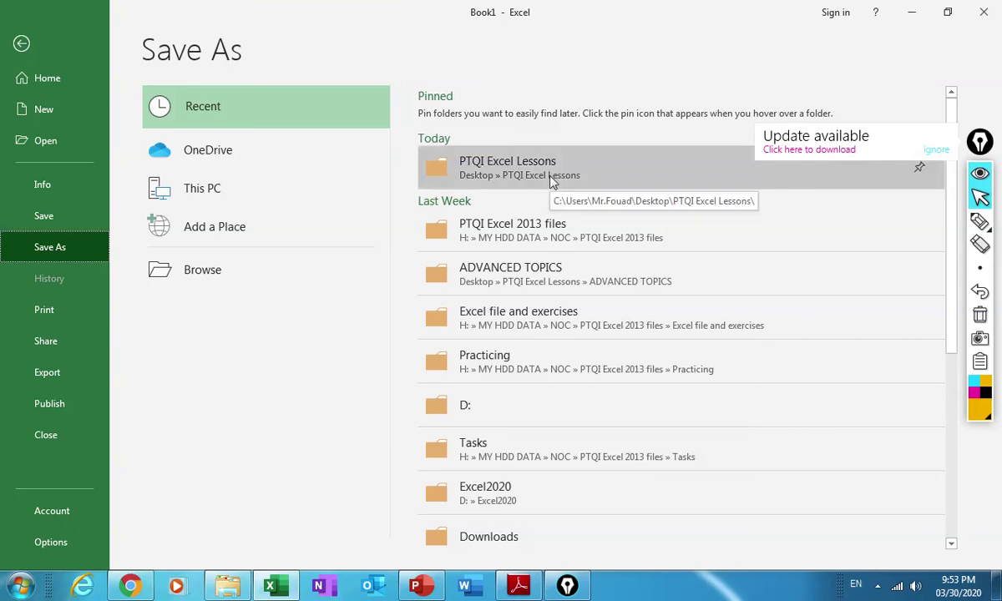
left_click(550, 175)
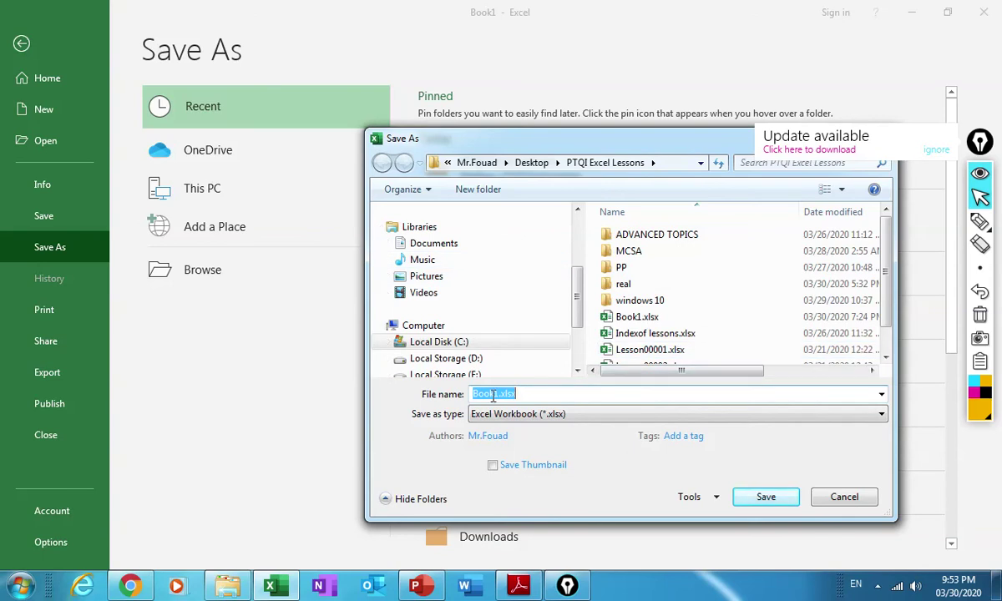
left_click(522, 396)
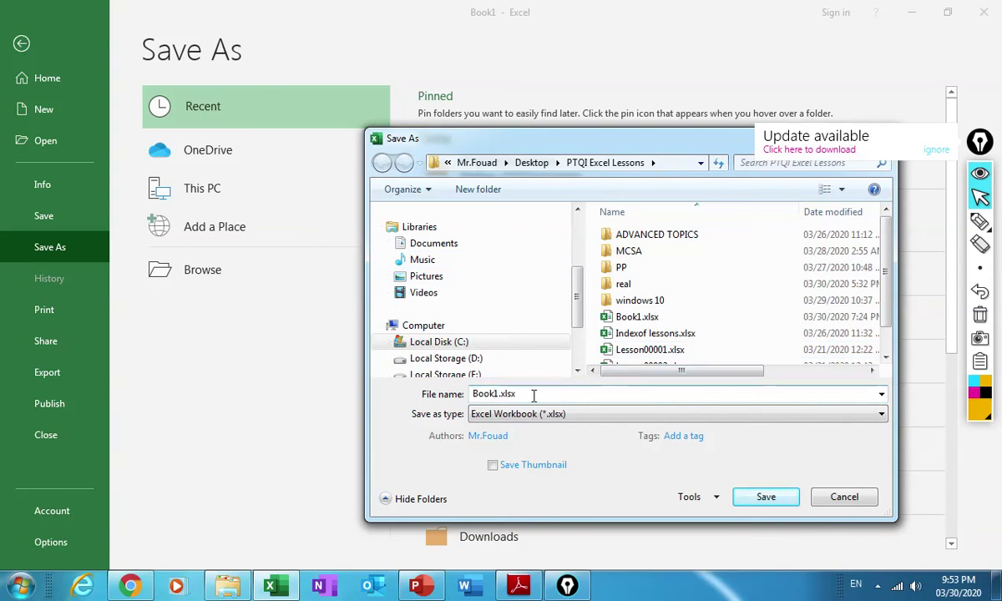
key("BackSpace")
key("BackSpace")
type("s")
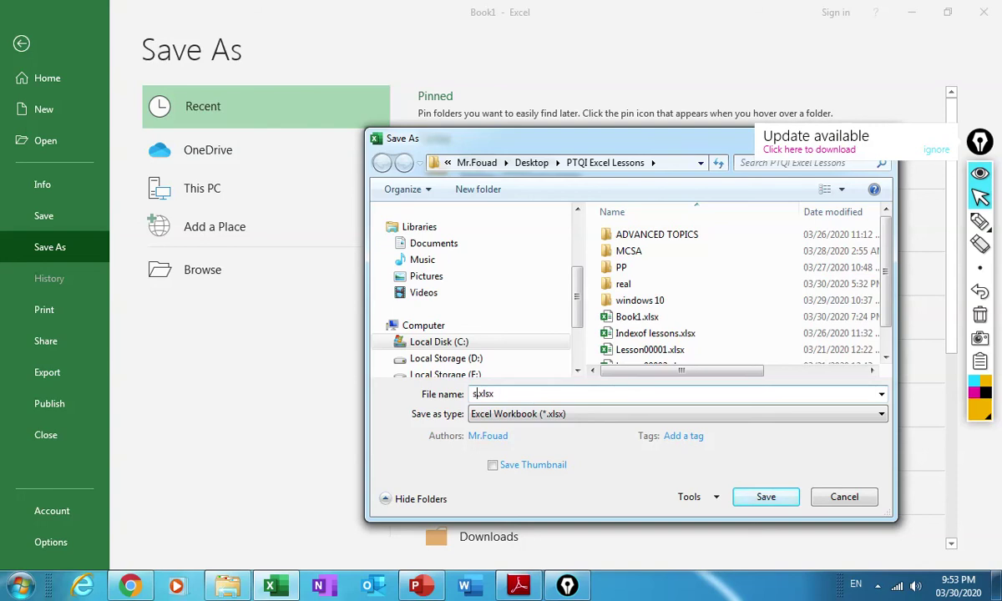
type("tudent results")
left_click(763, 498)
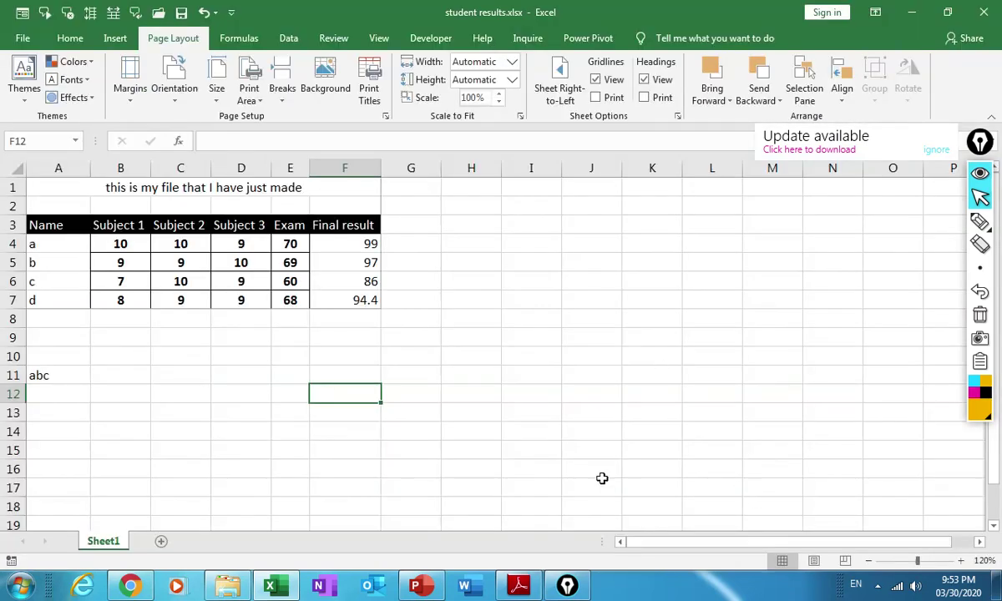
- Switch to the discussion list in Adobe Reader and draw pen tick marks beside its first three items, moving the pen toolbar clear of the page
left_click(567, 587)
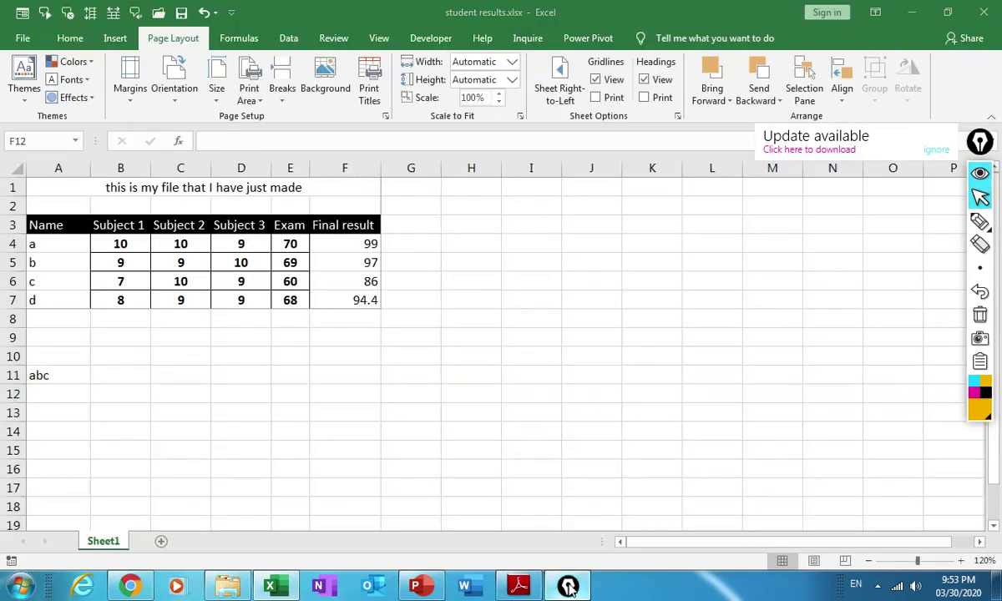
left_click(518, 586)
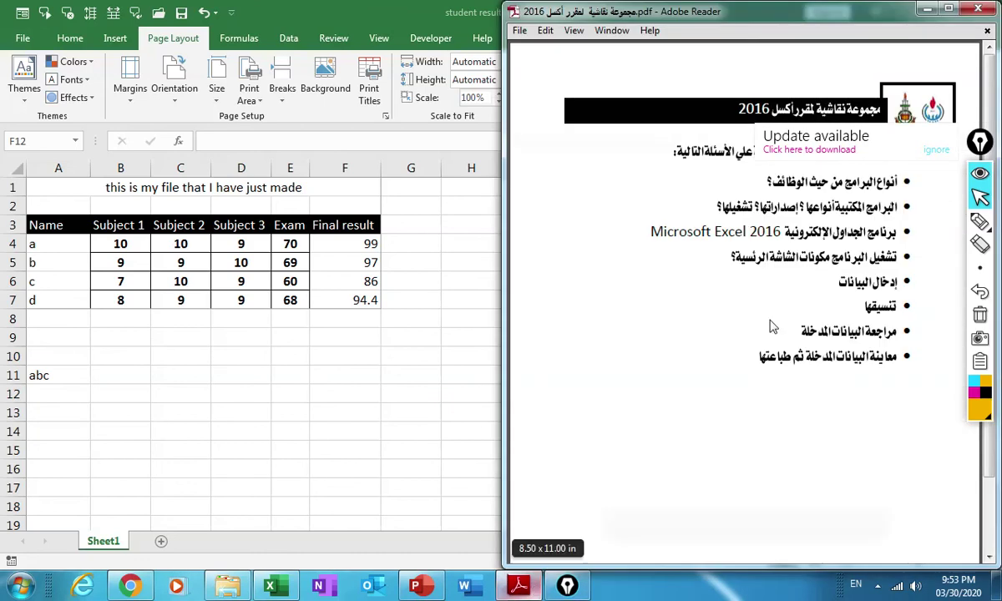
left_click(981, 220)
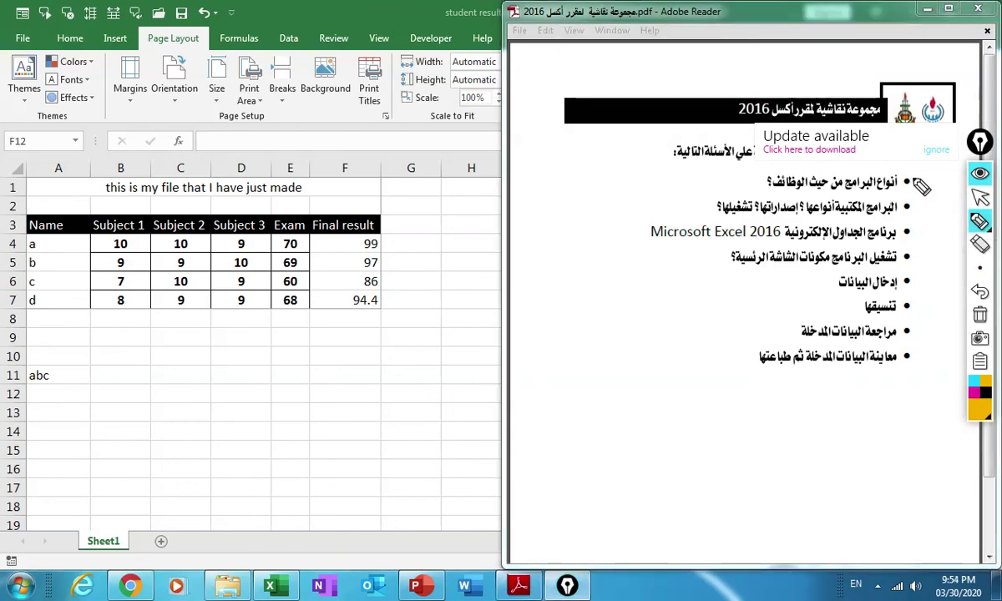
left_click_drag(914, 178, 927, 165)
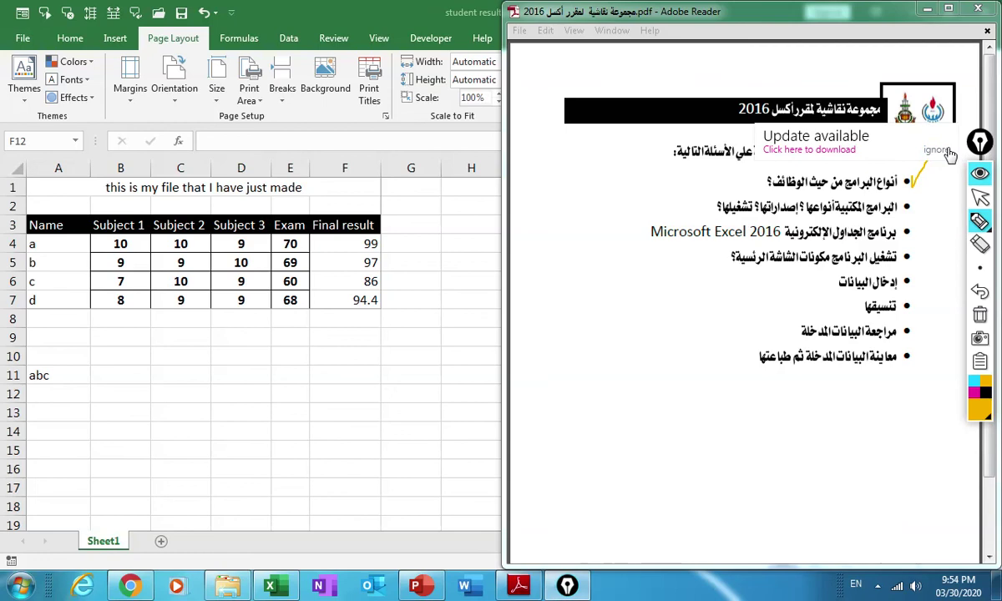
mouse_move(982, 142)
left_mouse_down()
mouse_move(818, 140)
mouse_move(411, 74)
mouse_move(351, 74)
left_mouse_up()
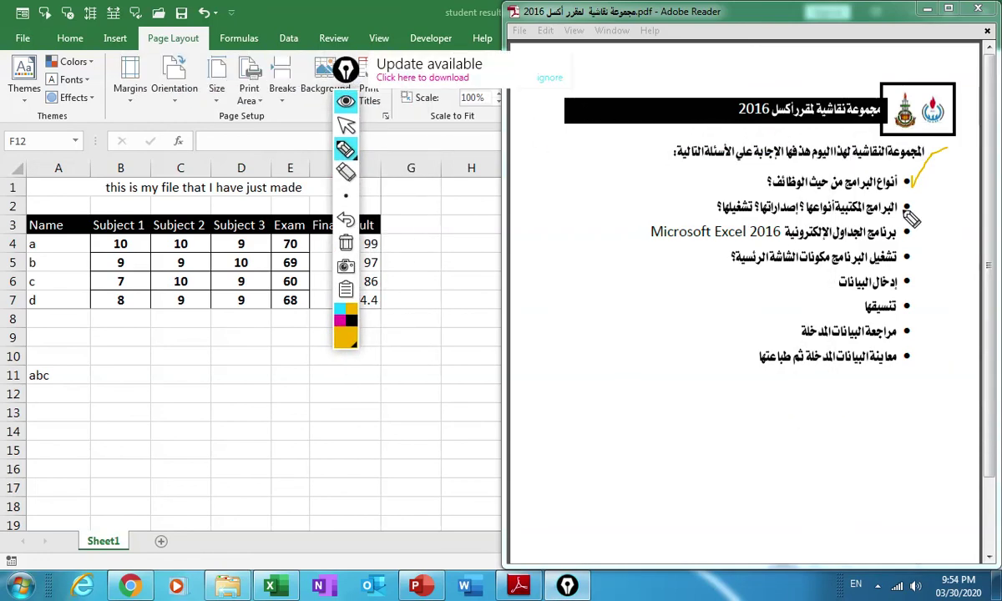
mouse_move(919, 201)
left_mouse_down()
mouse_move(919, 213)
mouse_move(961, 177)
left_mouse_up()
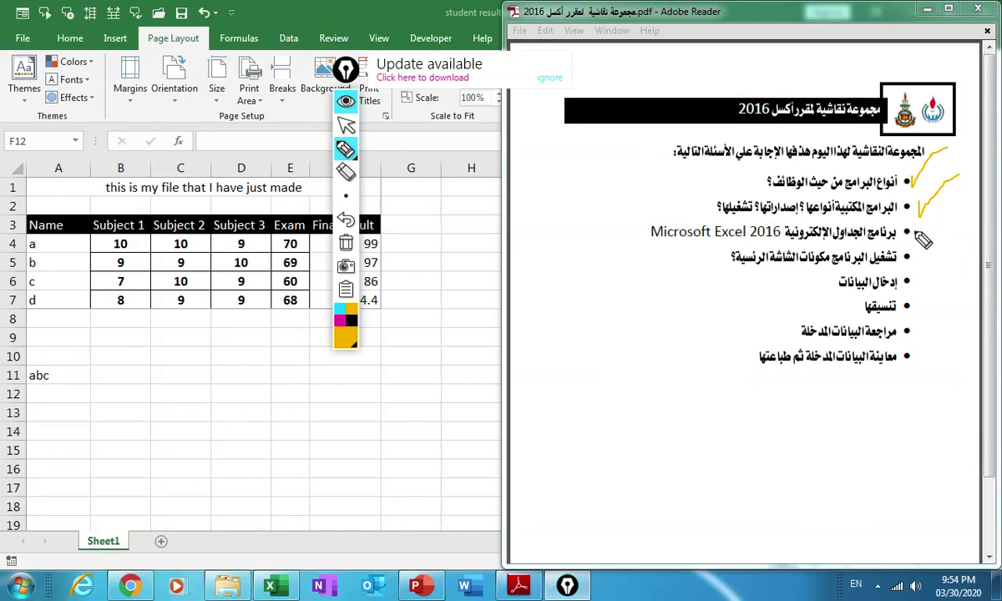
left_click_drag(916, 233, 951, 205)
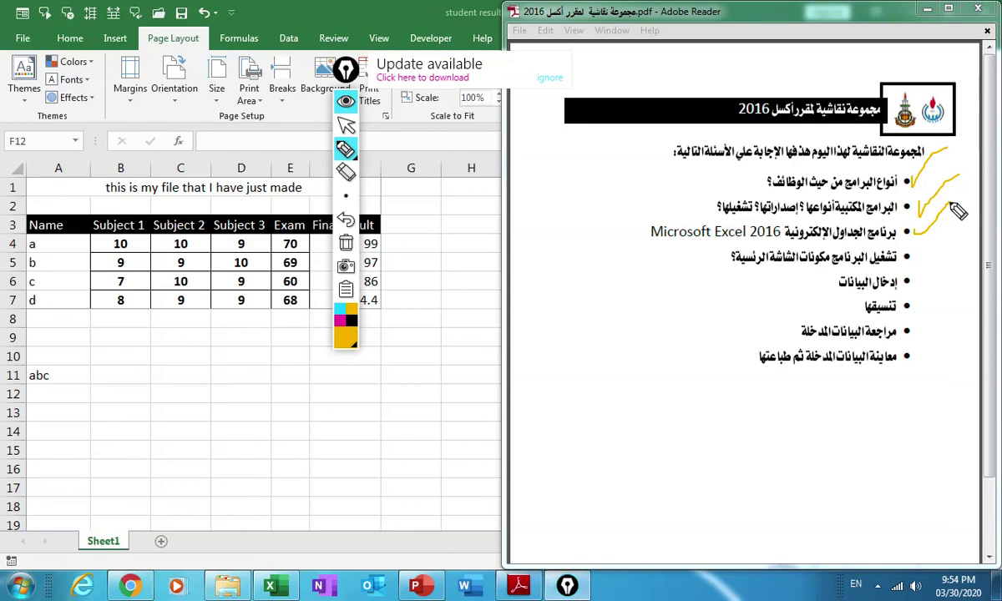